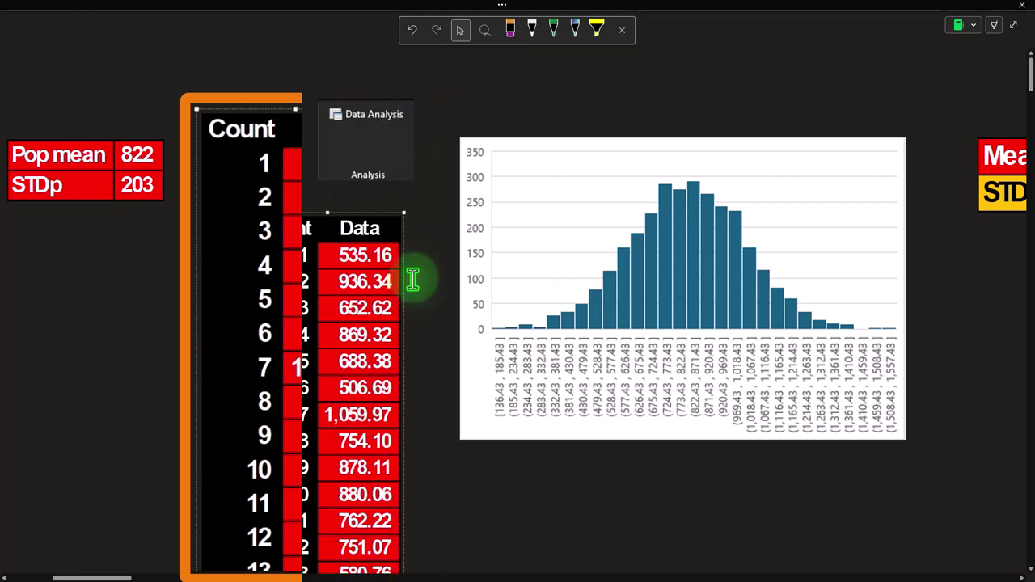
Examine the population data and statistics, the INDEX with RANDBETWEEN sampling formula, and the Sample Fees list
{"action": "left_click", "coordinate": [116, 578]}
{"action": "left_click_drag", "start_coordinate": [117, 577], "coordinate": [180, 577]}
{"action": "left_click", "coordinate": [507, 127]}
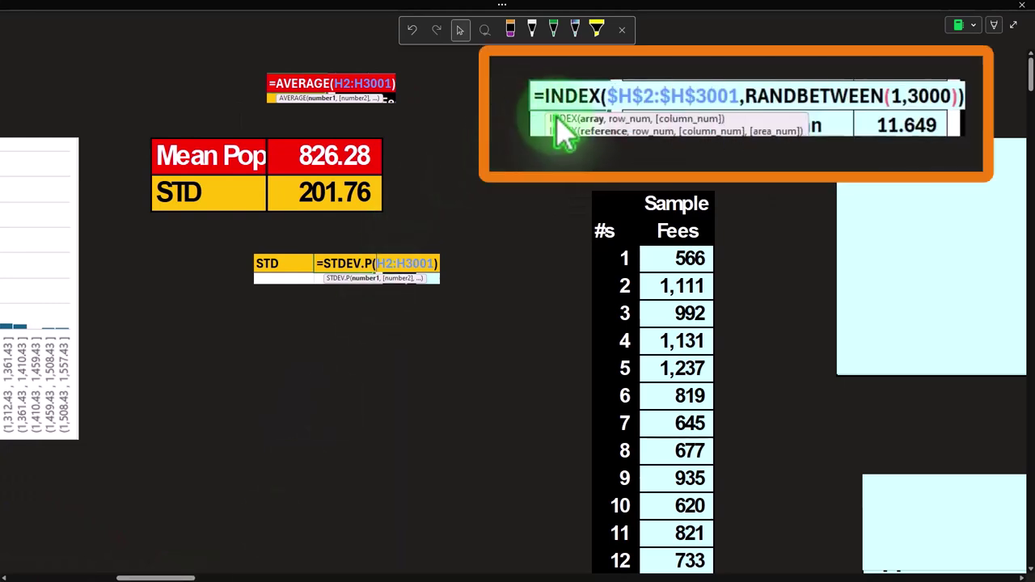
{"action": "left_click", "coordinate": [162, 577]}
{"action": "left_click_drag", "start_coordinate": [164, 577], "coordinate": [213, 577]}
{"action": "left_click", "coordinate": [197, 374]}
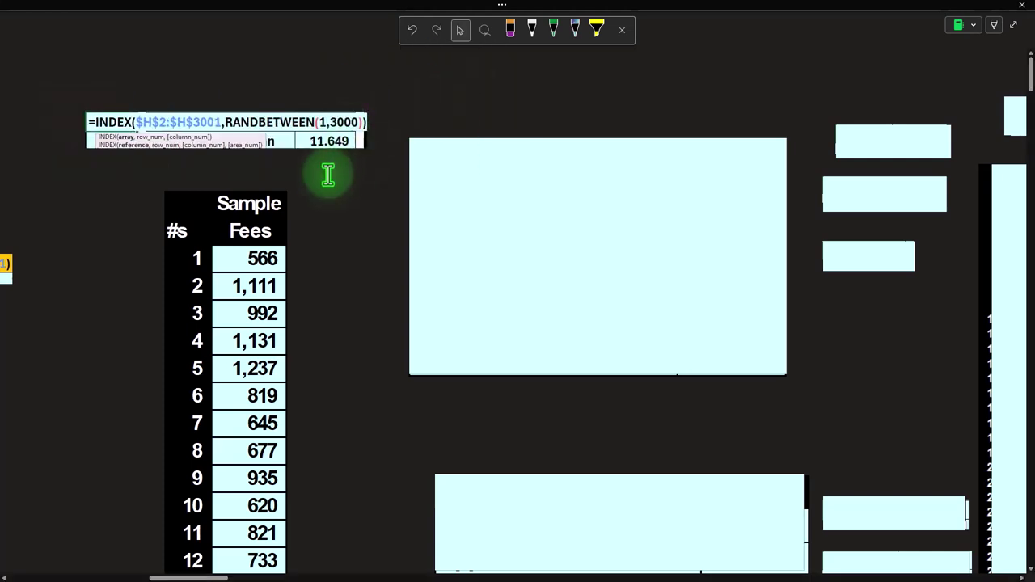
{"action": "scroll", "coordinate": [258, 243], "scroll_direction": "down", "scroll_amount": 1}
{"action": "scroll", "coordinate": [233, 372], "scroll_direction": "down", "scroll_amount": 2}
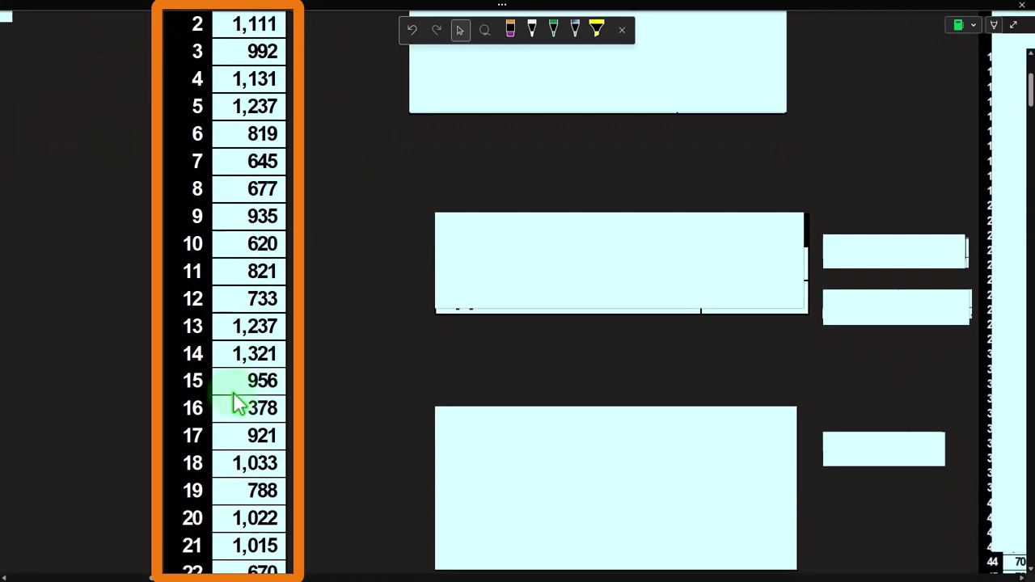
{"action": "scroll", "coordinate": [234, 402], "scroll_direction": "up", "scroll_amount": 2}
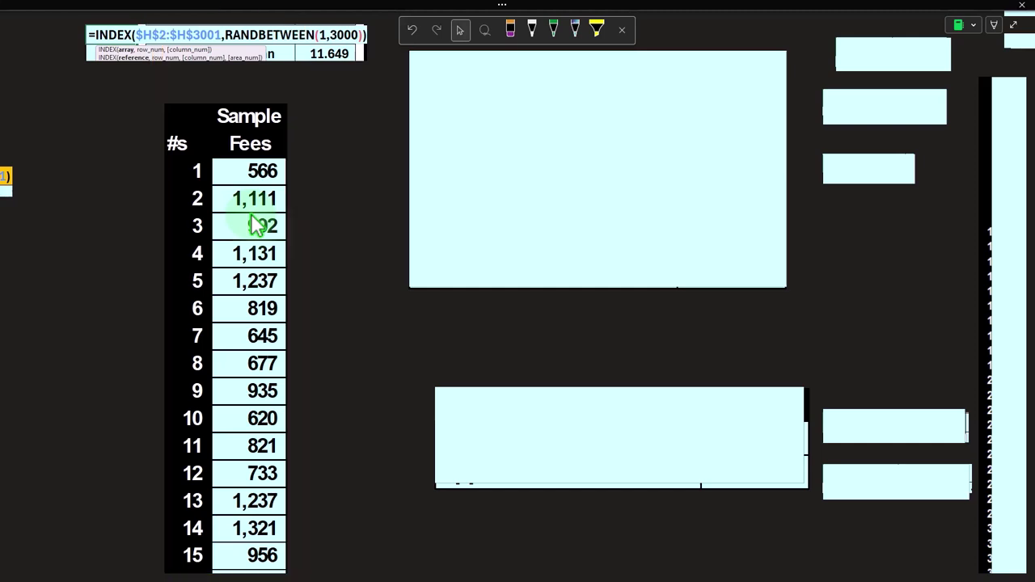
Shrink the cover box to reveal the n=sample count row and delete the cover over its COUNT formula
{"action": "left_click", "coordinate": [495, 183]}
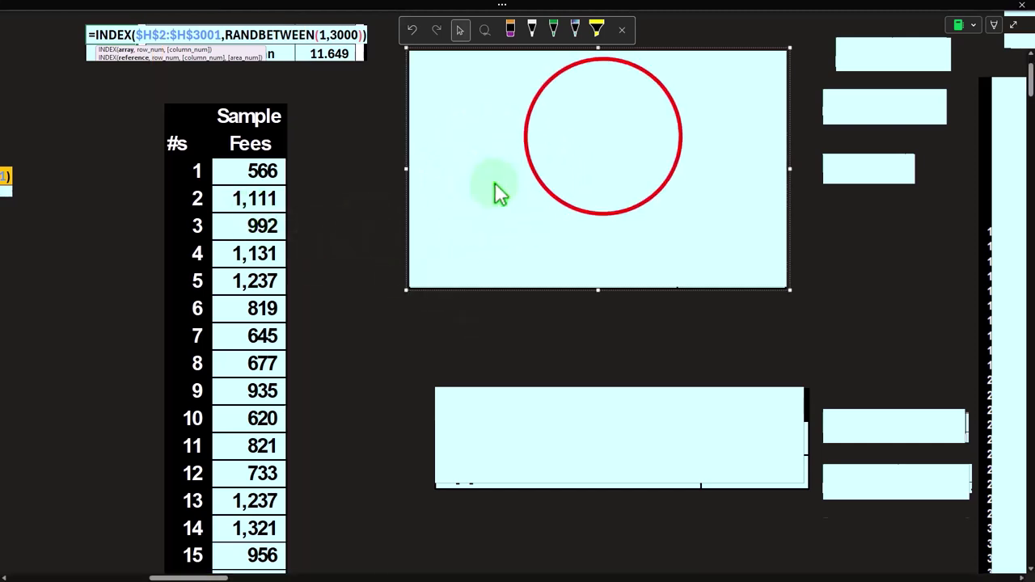
{"action": "scroll", "coordinate": [495, 183], "scroll_direction": "up", "scroll_amount": 1}
{"action": "left_click_drag", "start_coordinate": [608, 91], "coordinate": [604, 130]}
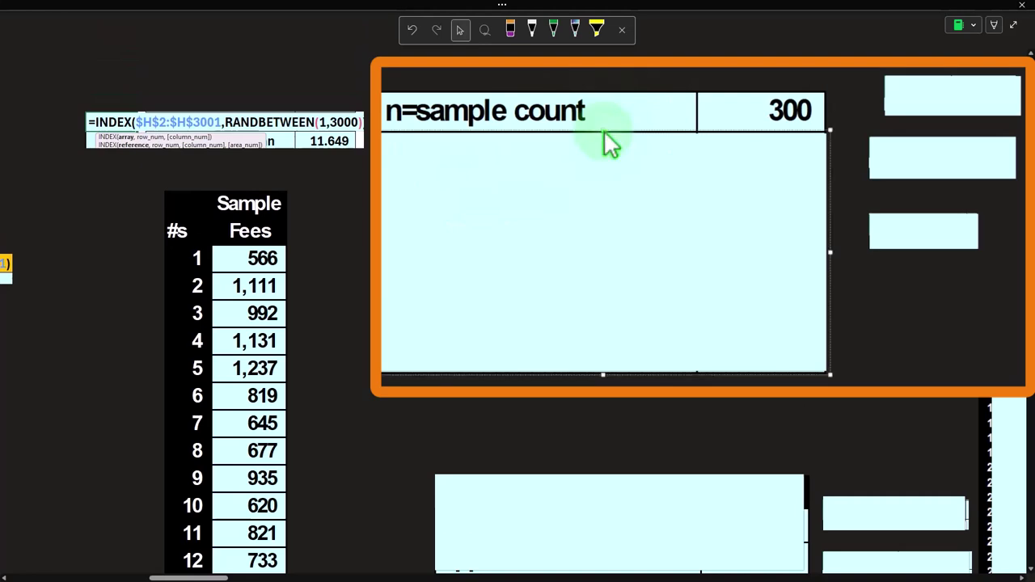
{"action": "left_click", "coordinate": [909, 85]}
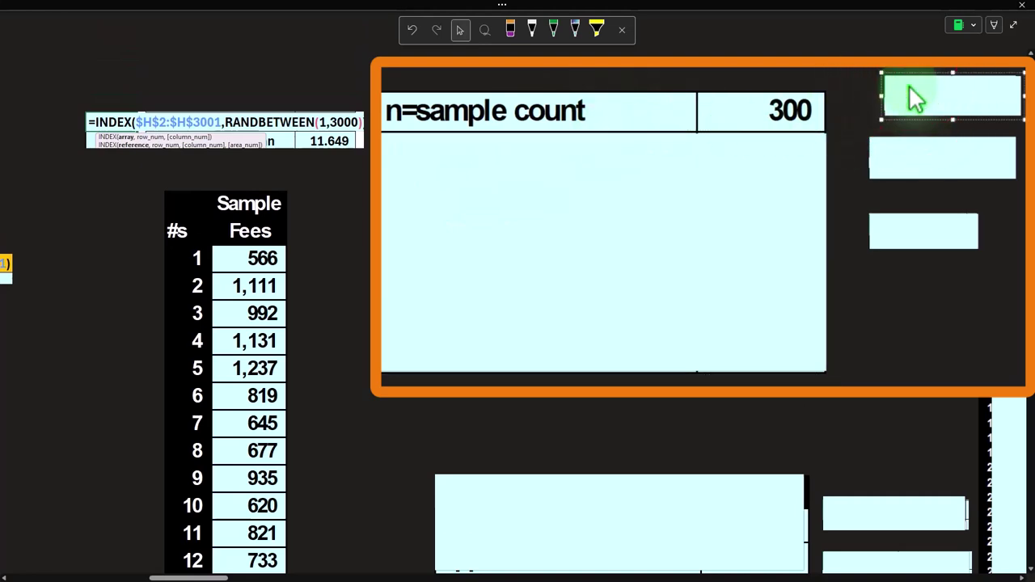
{"action": "key", "text": "Delete"}
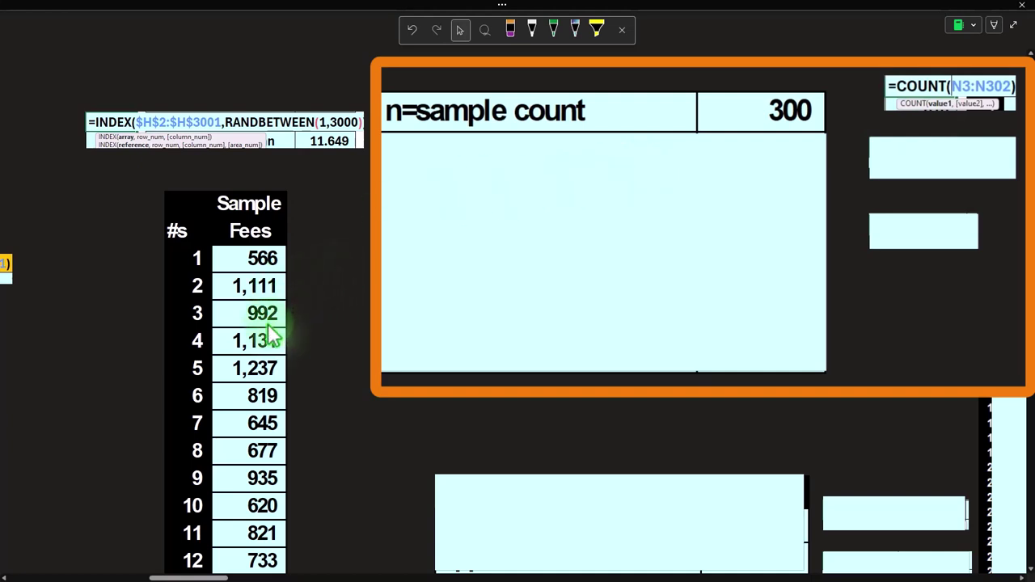
Shrink the cover box over the sample statistics table to reveal the Xbar=Average of sample row
{"action": "left_click", "coordinate": [784, 133]}
{"action": "left_click", "coordinate": [608, 133]}
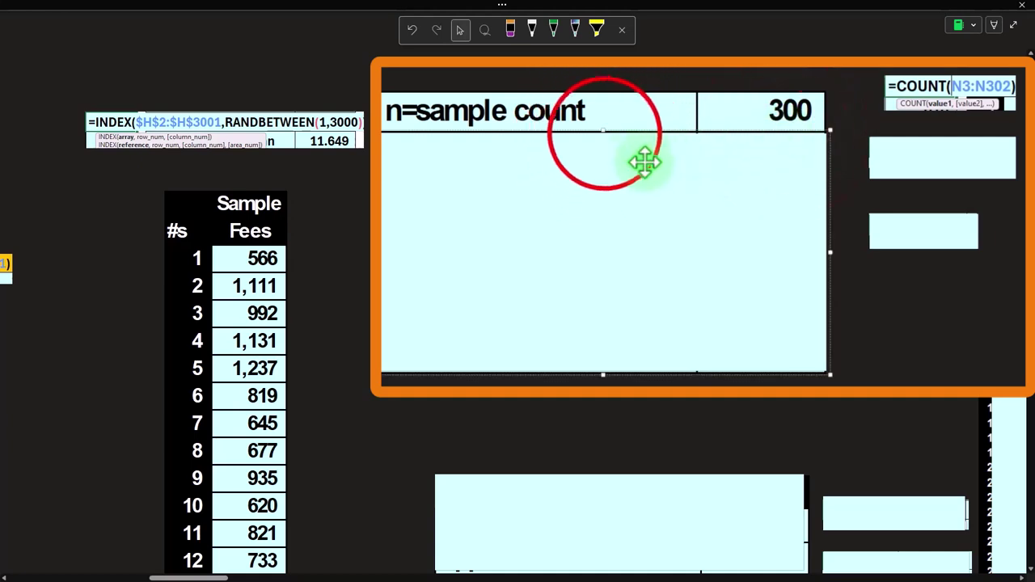
{"action": "key", "text": "Delete"}
{"action": "left_click", "coordinate": [603, 168]}
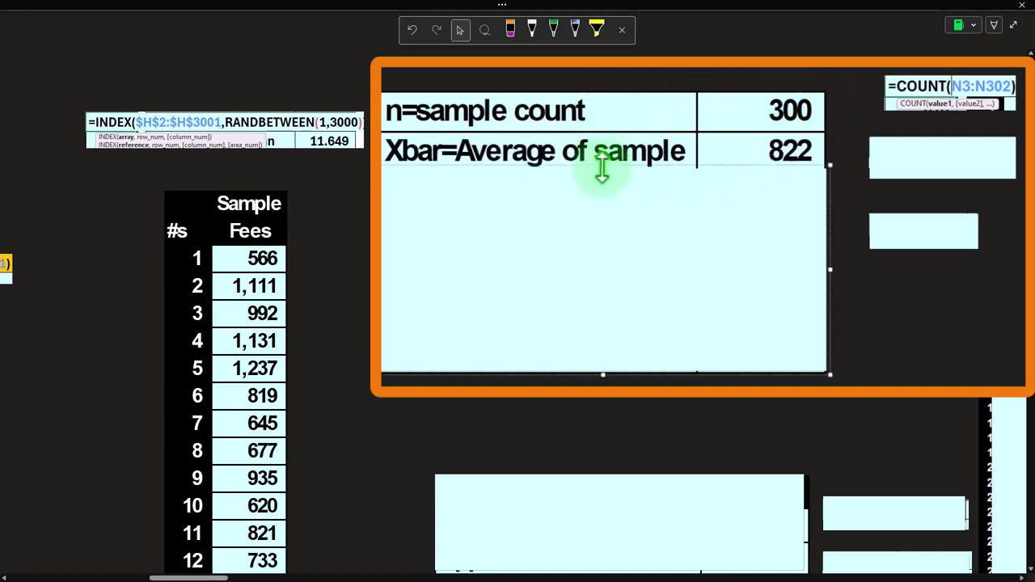
{"action": "left_click", "coordinate": [475, 453]}
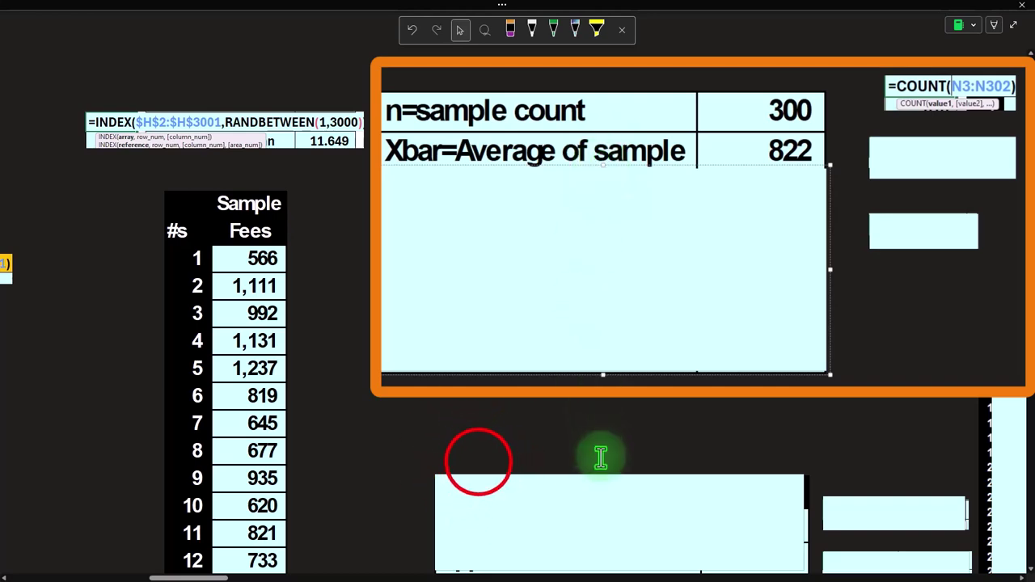
Revisit the population data and histogram, and reveal the STDp row in the sample statistics table
{"action": "left_click_drag", "start_coordinate": [218, 578], "coordinate": [139, 577]}
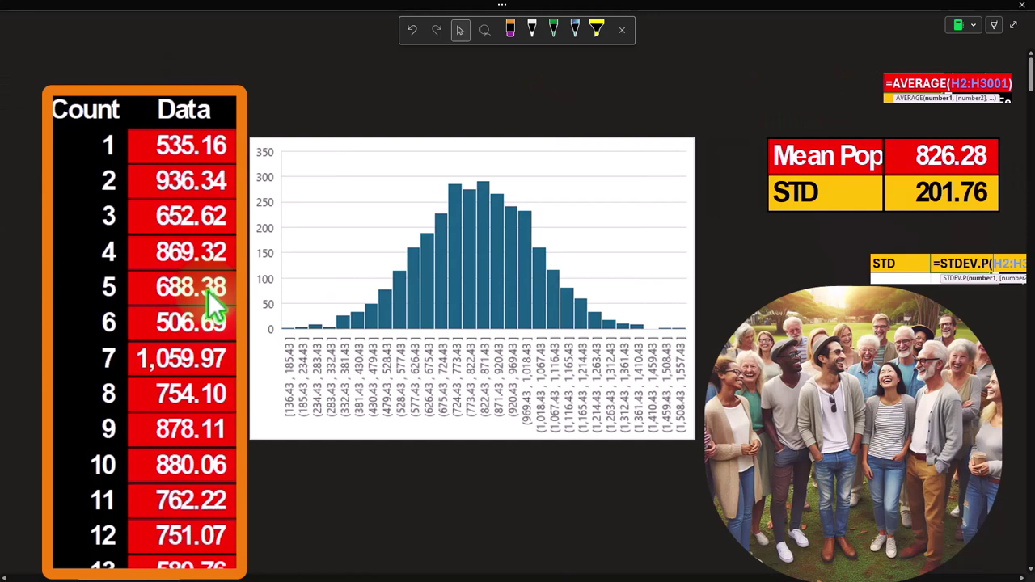
{"action": "left_click", "coordinate": [129, 570]}
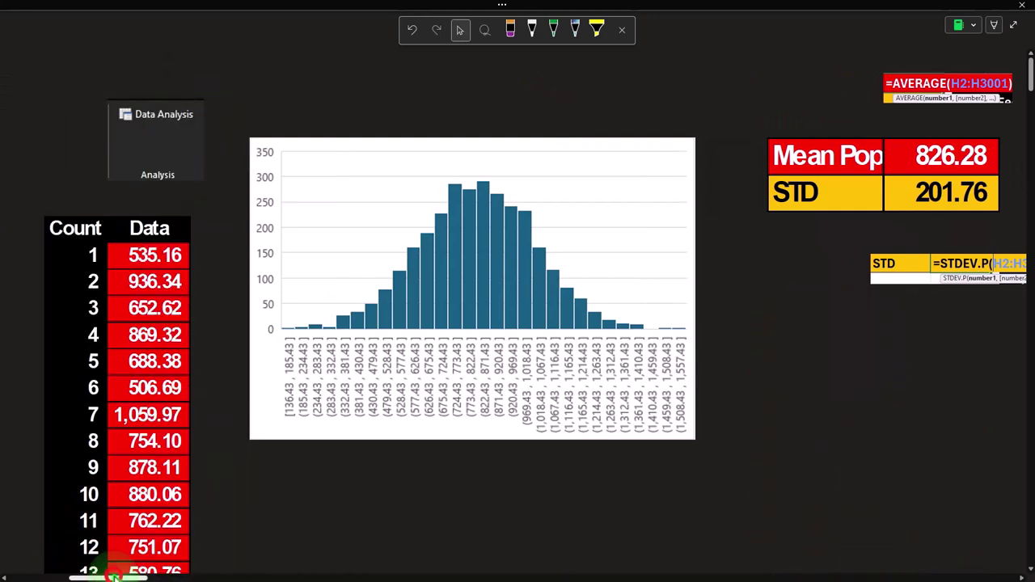
{"action": "left_click_drag", "start_coordinate": [116, 577], "coordinate": [191, 577]}
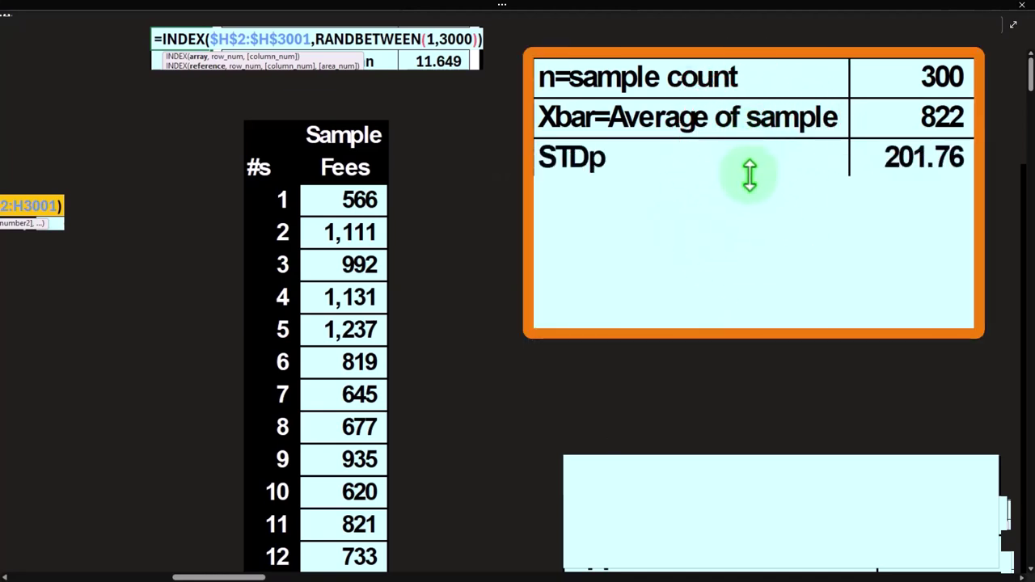
{"action": "left_click", "coordinate": [629, 175]}
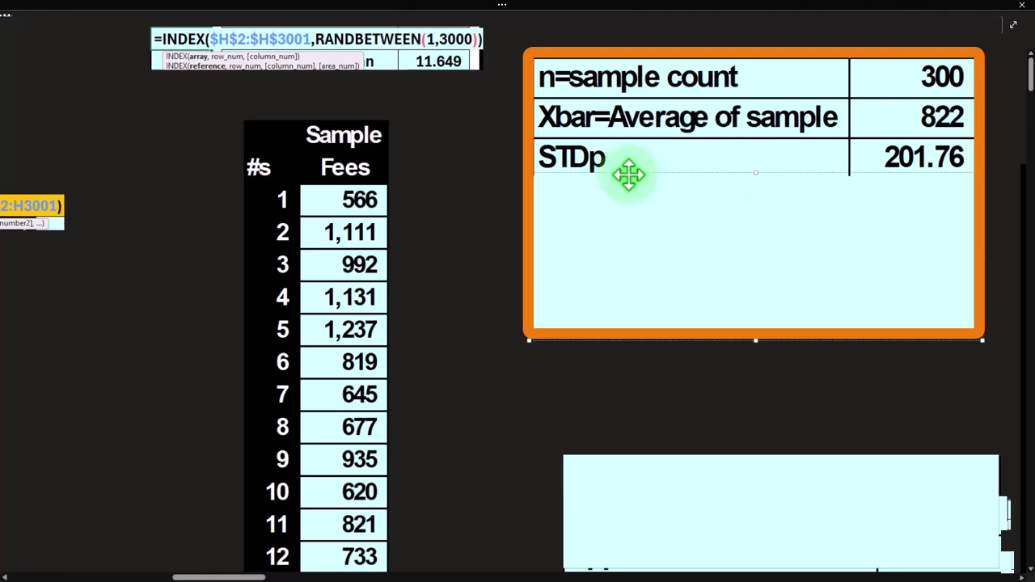
{"action": "left_click", "coordinate": [670, 408]}
Compare the population STD with the sample data, and delete the cover over the sample's AVERAGE formula
{"action": "left_click", "coordinate": [241, 577]}
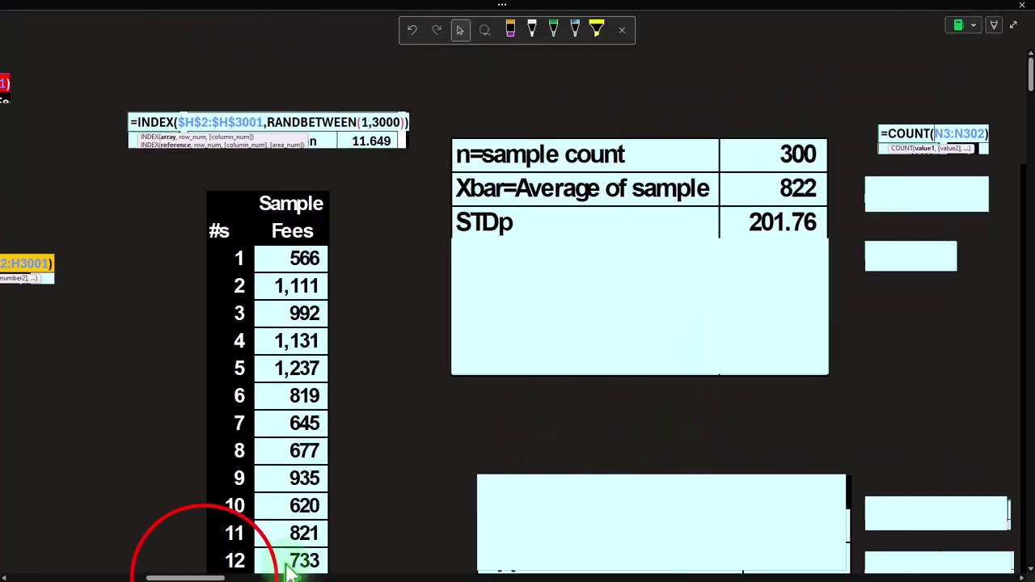
{"action": "left_click_drag", "start_coordinate": [204, 566], "coordinate": [186, 562]}
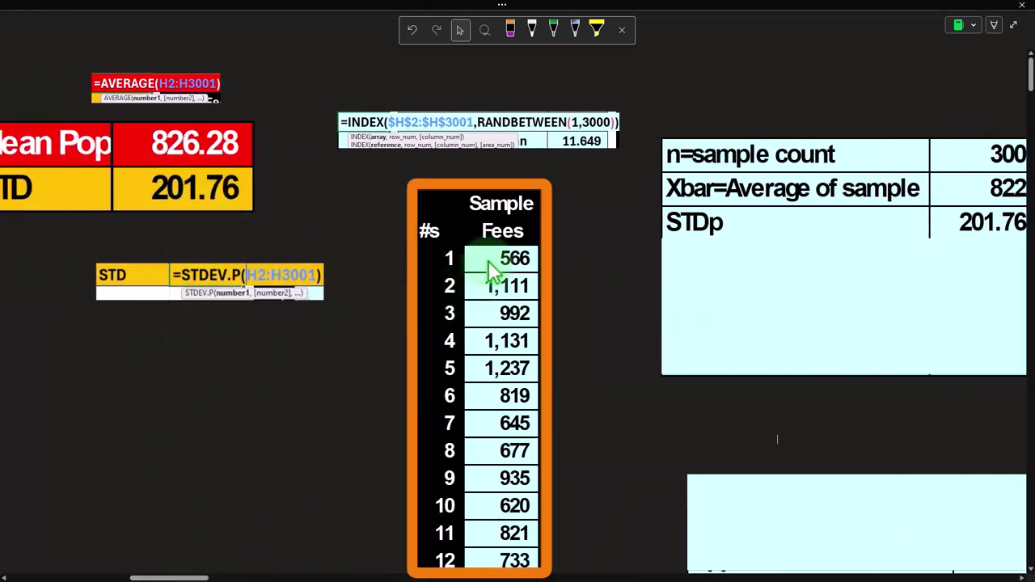
{"action": "left_click_drag", "start_coordinate": [200, 578], "coordinate": [229, 577]}
{"action": "left_click", "coordinate": [780, 185]}
{"action": "key", "text": "Delete"}
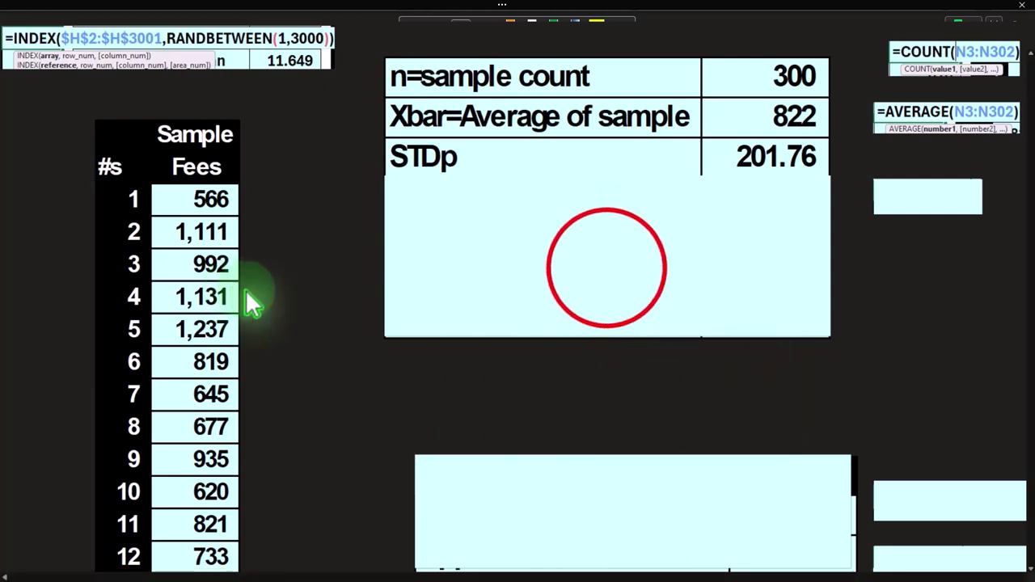
Reveal the standard error of mean row and remove the cover over its =Q3/SQRT(Q1) formula
{"action": "left_click", "coordinate": [607, 269]}
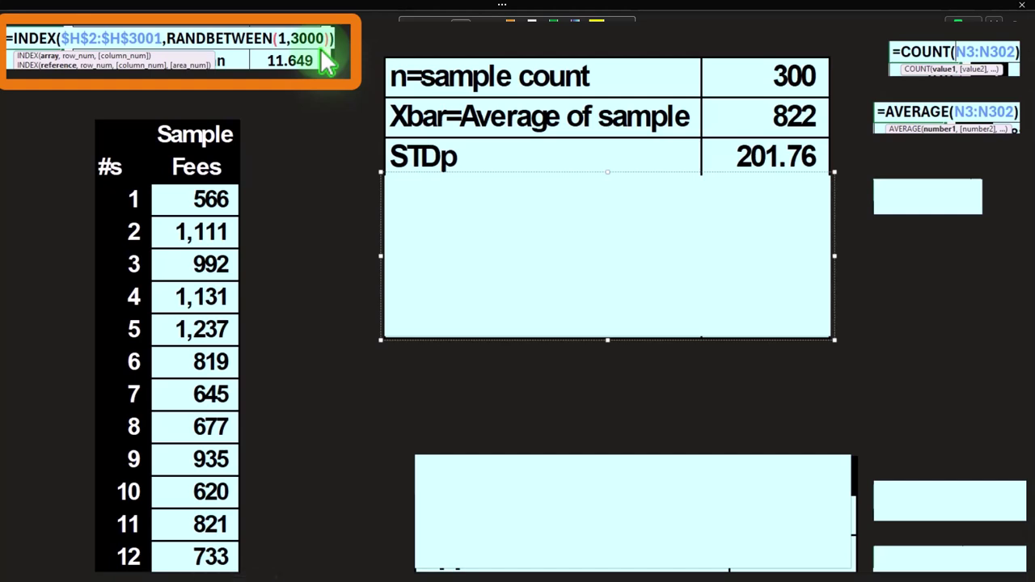
{"action": "left_click", "coordinate": [583, 233]}
{"action": "left_click", "coordinate": [602, 170]}
{"action": "left_click_drag", "start_coordinate": [596, 171], "coordinate": [596, 212]}
{"action": "left_click", "coordinate": [905, 196]}
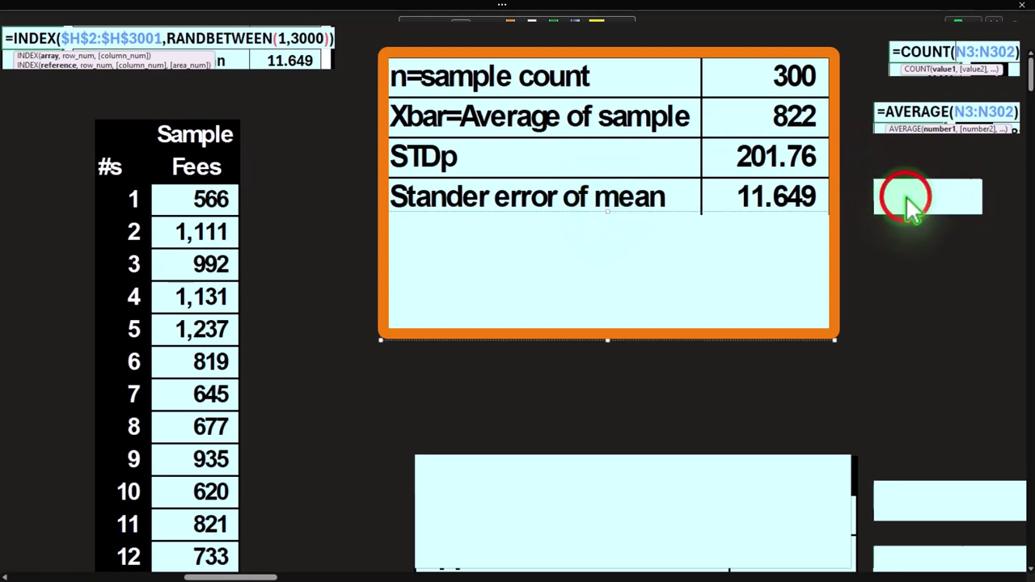
{"action": "type", "text": "=Q3/SQRT(Q1)"}
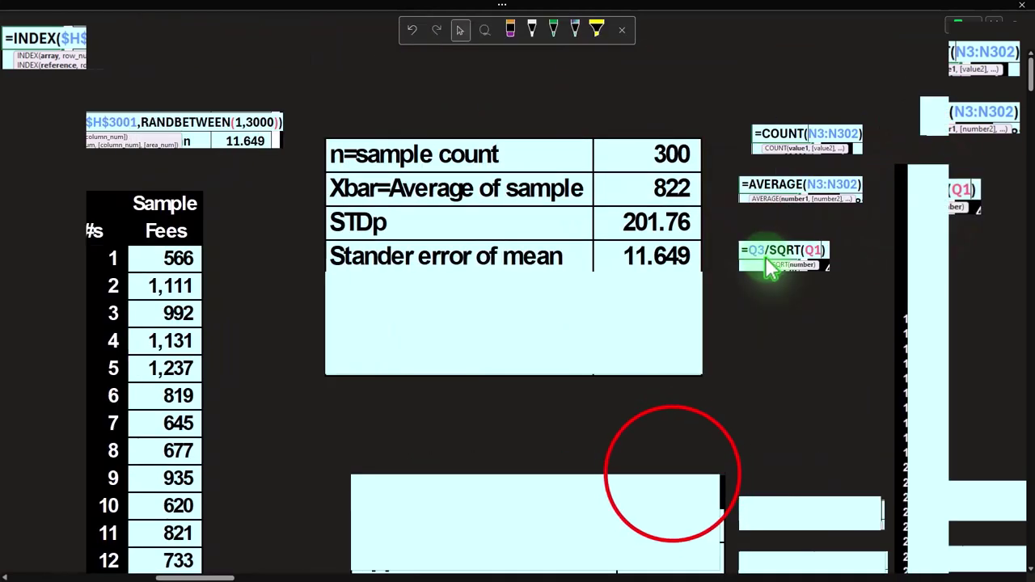
Examine the 95% confidence interval inputs, the interval formula and the finite population standard error formula, and compare them with the sample table
{"action": "left_click", "coordinate": [800, 459]}
{"action": "left_click_drag", "start_coordinate": [231, 576], "coordinate": [25, 576]}
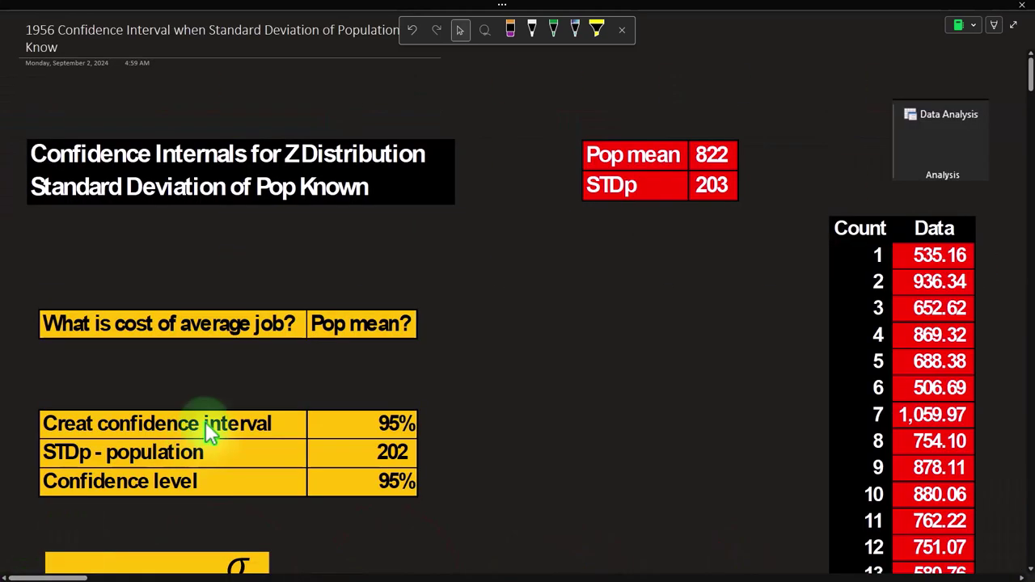
{"action": "scroll", "coordinate": [203, 423], "scroll_direction": "down", "scroll_amount": 5}
{"action": "left_click", "coordinate": [208, 434]}
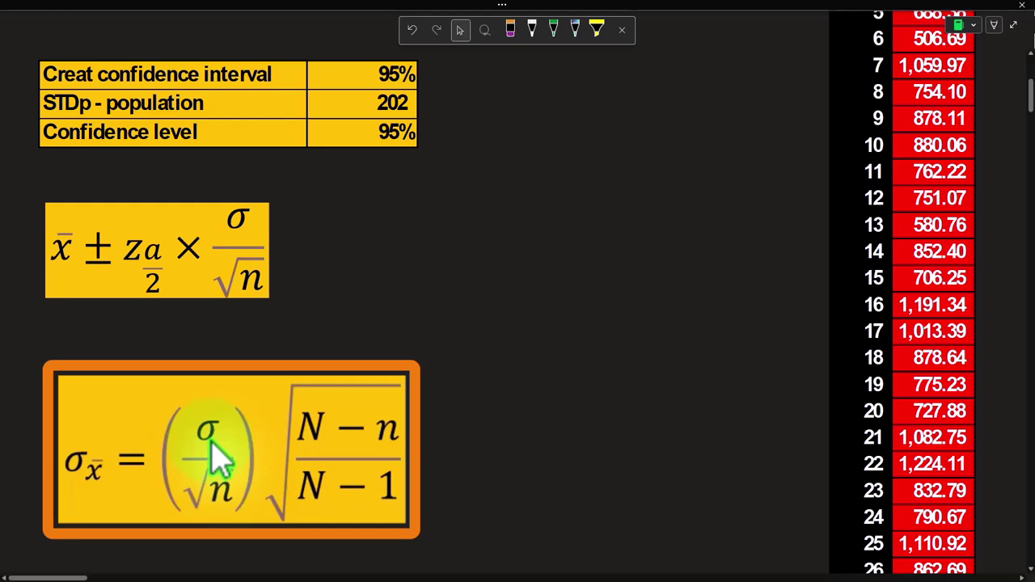
{"action": "left_click", "coordinate": [222, 508]}
{"action": "left_click", "coordinate": [64, 566]}
{"action": "left_click_drag", "start_coordinate": [64, 566], "coordinate": [236, 570]}
{"action": "scroll", "coordinate": [226, 558], "scroll_direction": "left", "scroll_amount": 3}
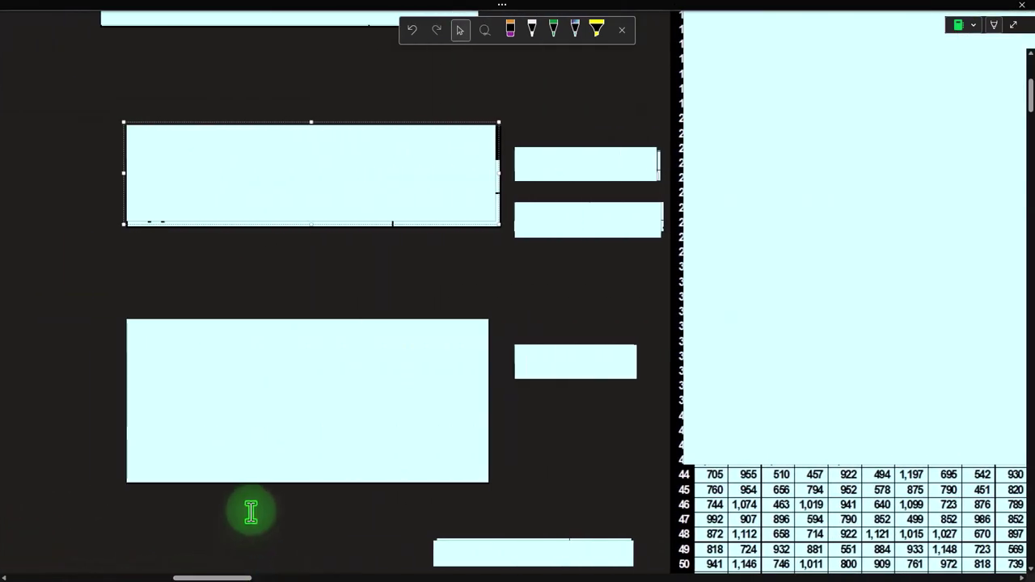
{"action": "scroll", "coordinate": [248, 520], "scroll_direction": "up", "scroll_amount": 5}
{"action": "left_click", "coordinate": [305, 339]}
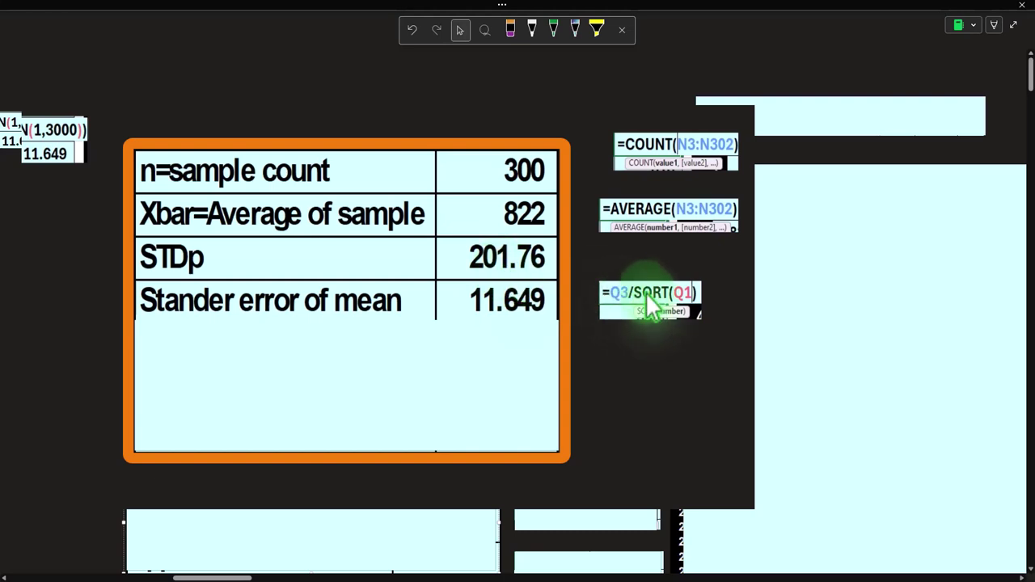
Remove the rest of the table's cover to reveal the Confidence level, a = alpha and a/2 rows
{"action": "left_click", "coordinate": [511, 335]}
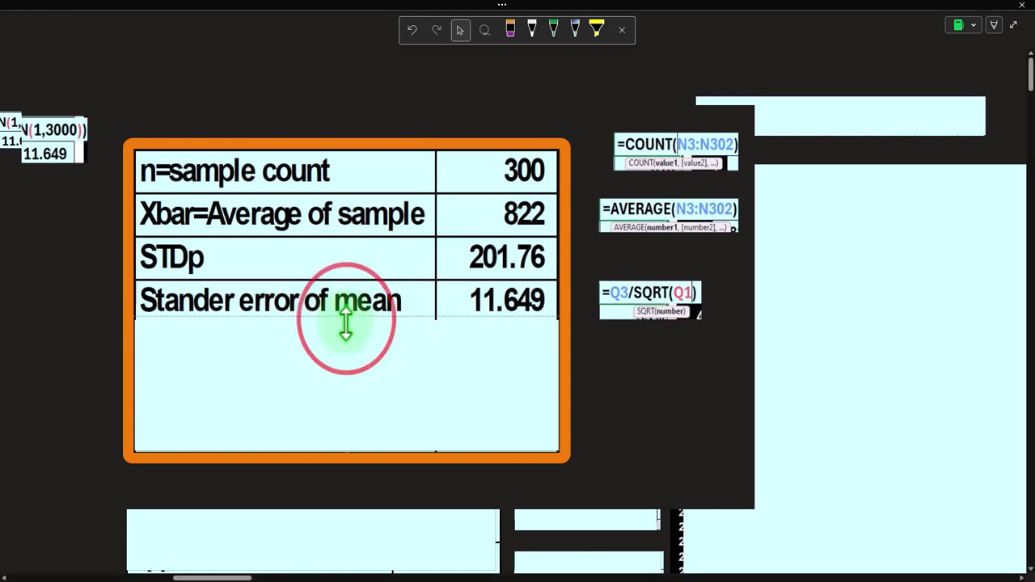
{"action": "left_click_drag", "start_coordinate": [347, 318], "coordinate": [343, 355]}
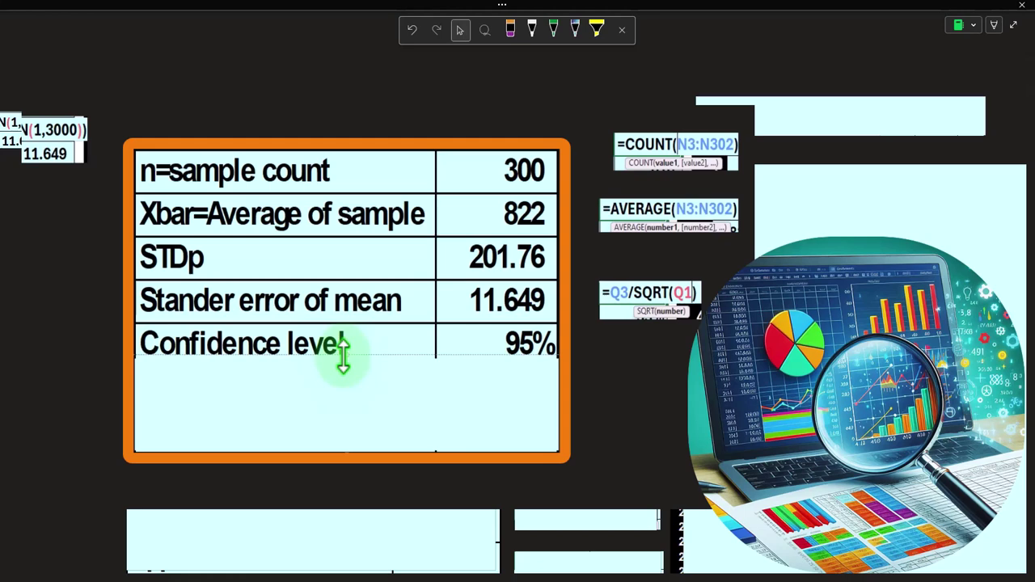
{"action": "left_click_drag", "start_coordinate": [343, 355], "coordinate": [343, 363]}
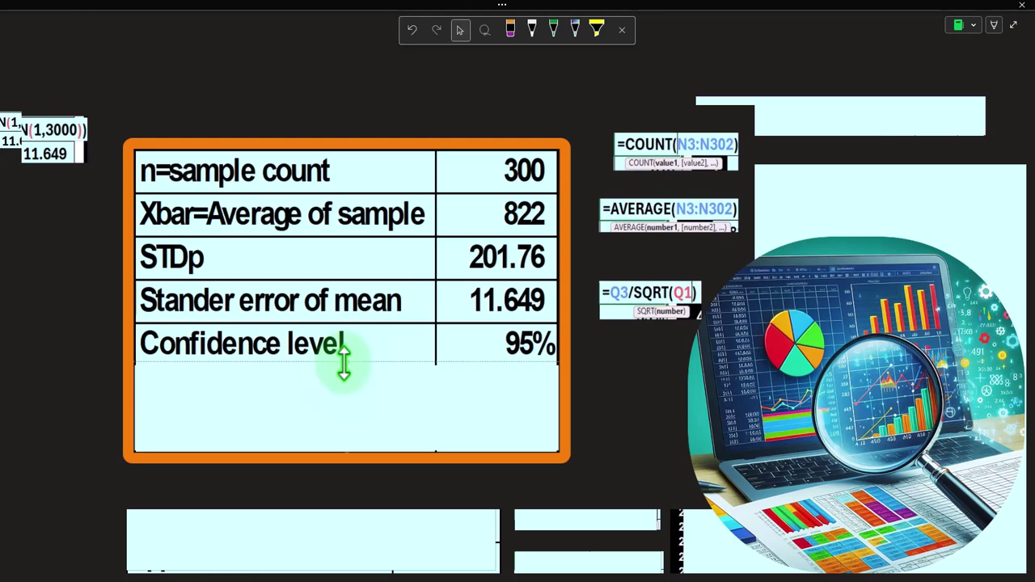
{"action": "left_click_drag", "start_coordinate": [344, 364], "coordinate": [335, 404]}
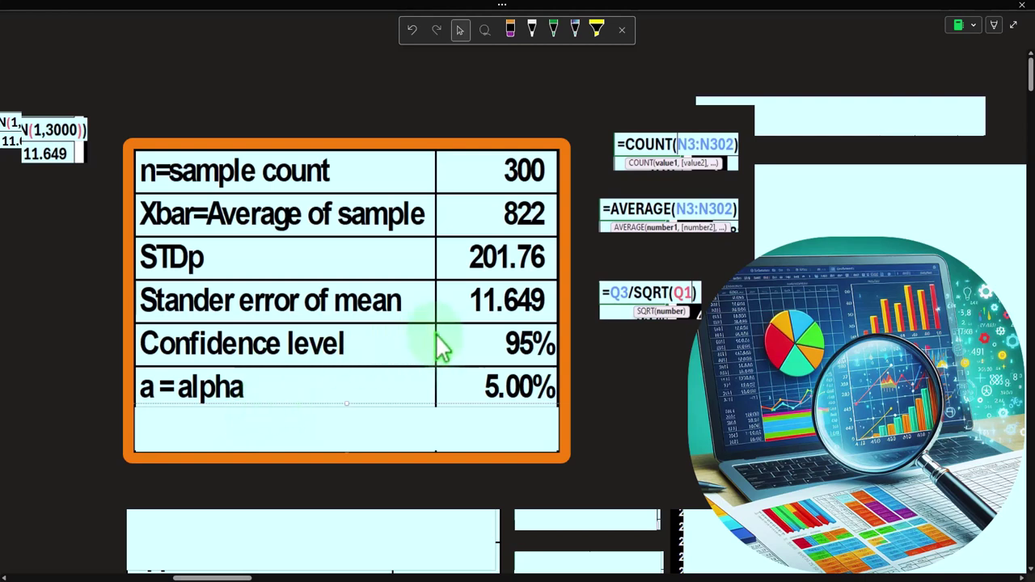
{"action": "left_click", "coordinate": [348, 428]}
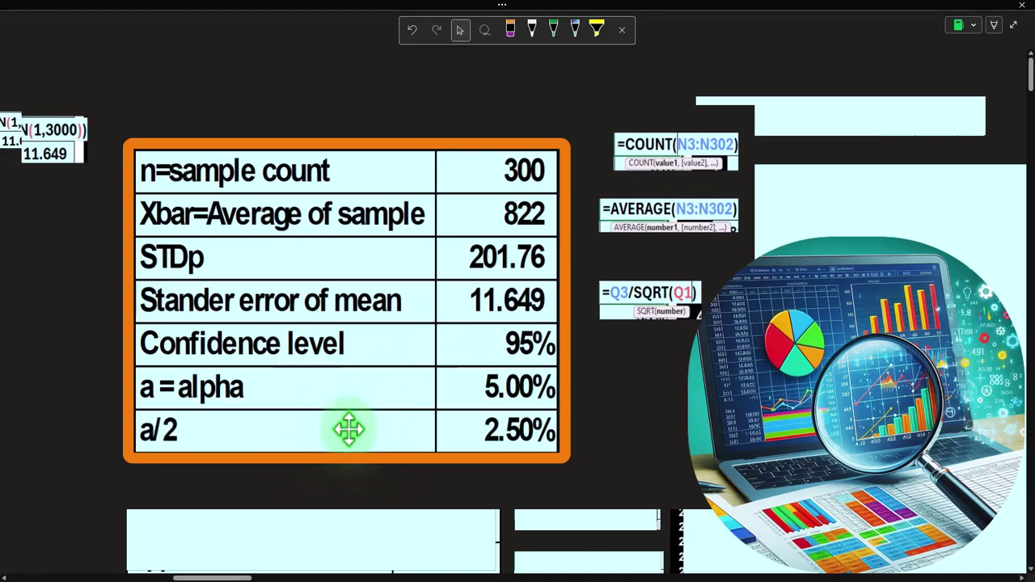
Examine the shaded tails of the normal distribution chart and return to the sample statistics table
{"action": "left_click", "coordinate": [215, 575]}
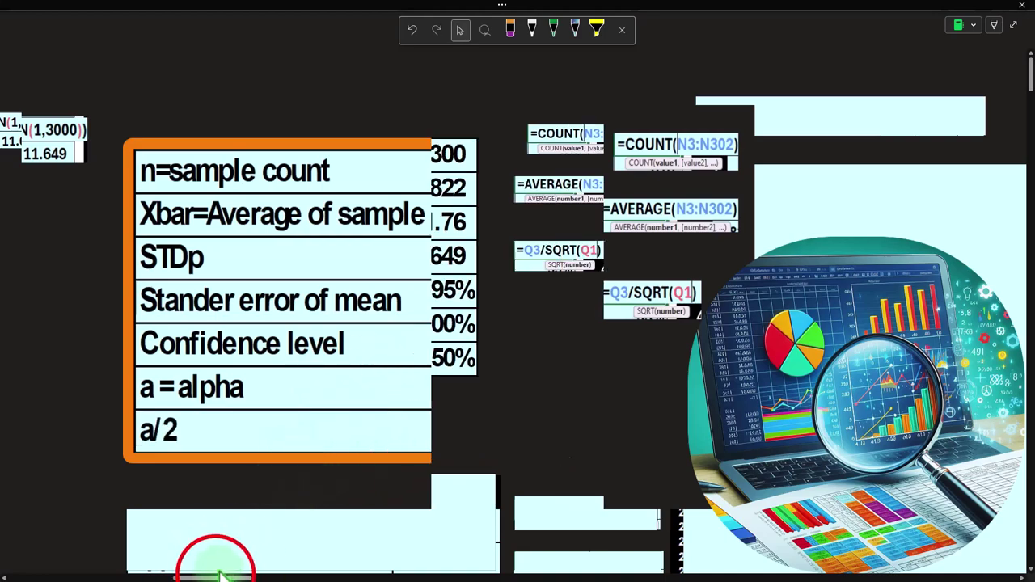
{"action": "left_click_drag", "start_coordinate": [215, 574], "coordinate": [952, 544]}
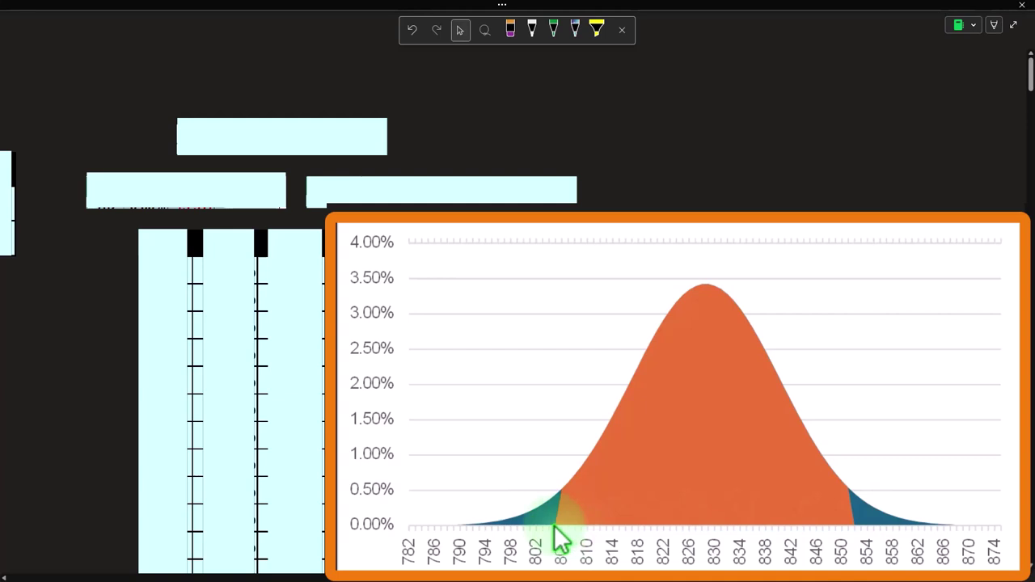
{"action": "left_click", "coordinate": [912, 573]}
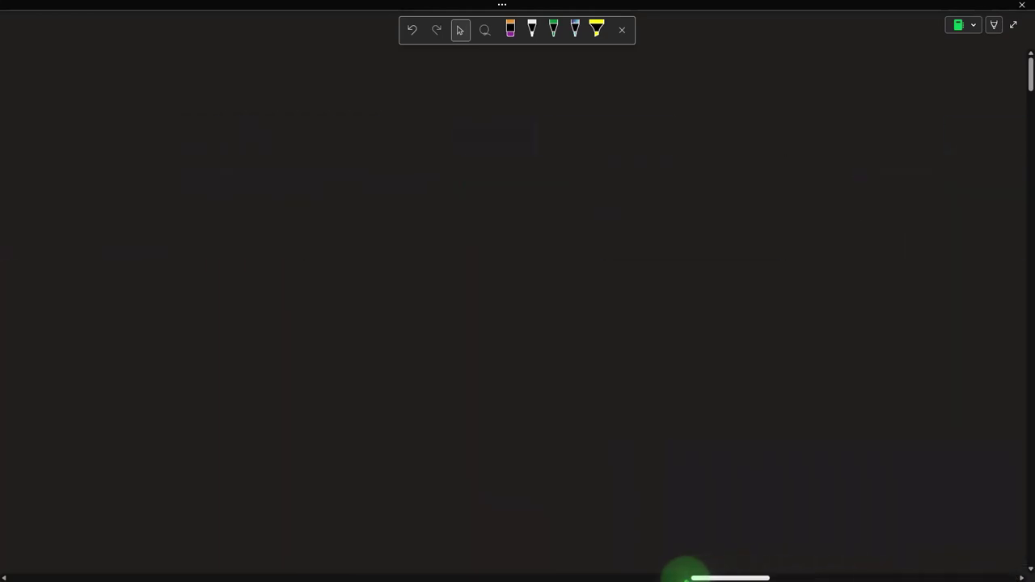
{"action": "left_click", "coordinate": [483, 566]}
{"action": "left_click_drag", "start_coordinate": [477, 576], "coordinate": [217, 577]}
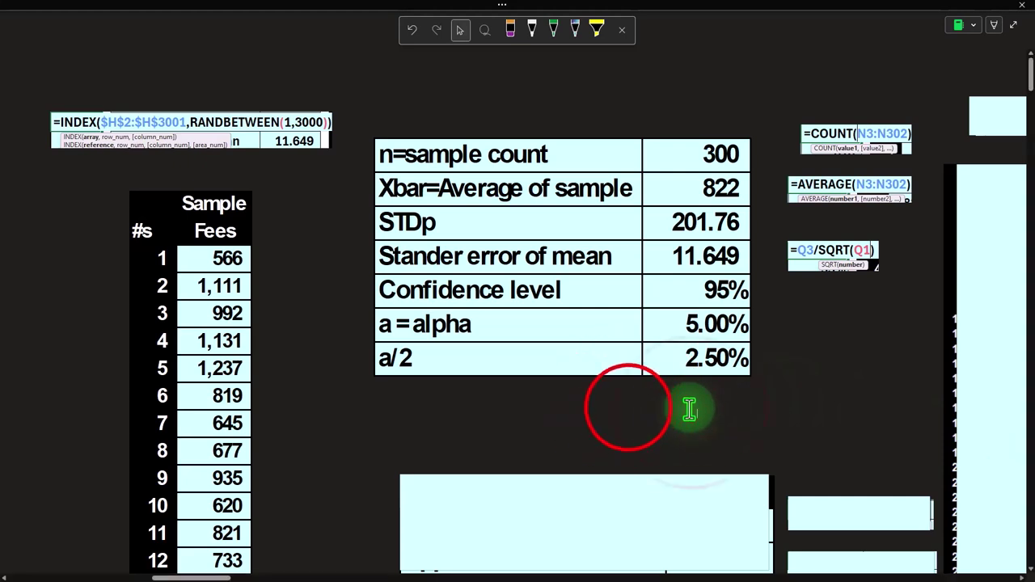
Shrink the lower cover box to reveal the CI-Method 1: Norm.inv heading and the Lower limit row
{"action": "scroll", "coordinate": [631, 414], "scroll_direction": "down", "scroll_amount": 3}
{"action": "left_click", "coordinate": [628, 407]}
{"action": "left_click_drag", "start_coordinate": [583, 388], "coordinate": [575, 415]}
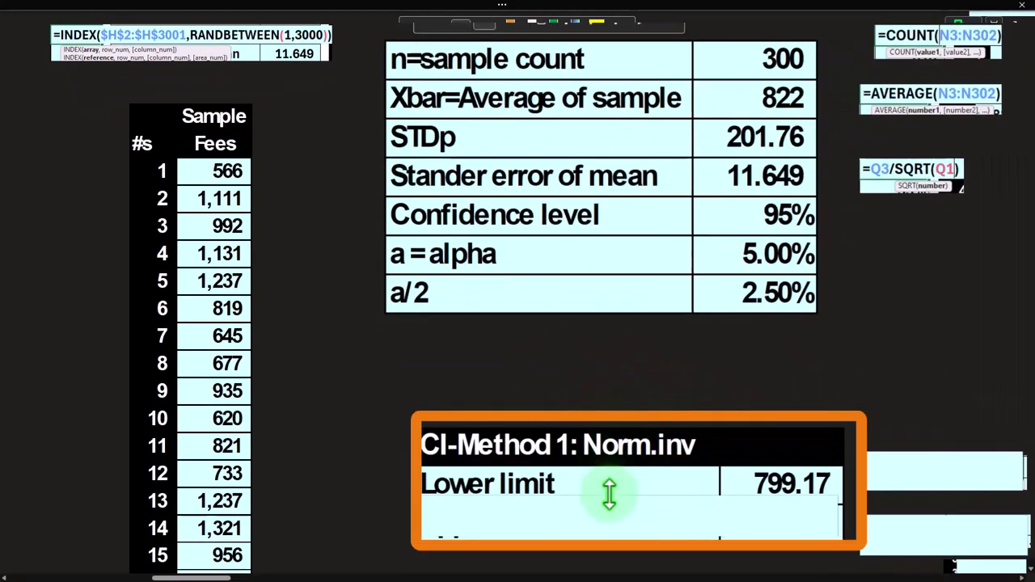
Remove the covers around the CI-Method 1 table to reveal its Upper limit row and both NORM.INV formulas
{"action": "left_click", "coordinate": [944, 473]}
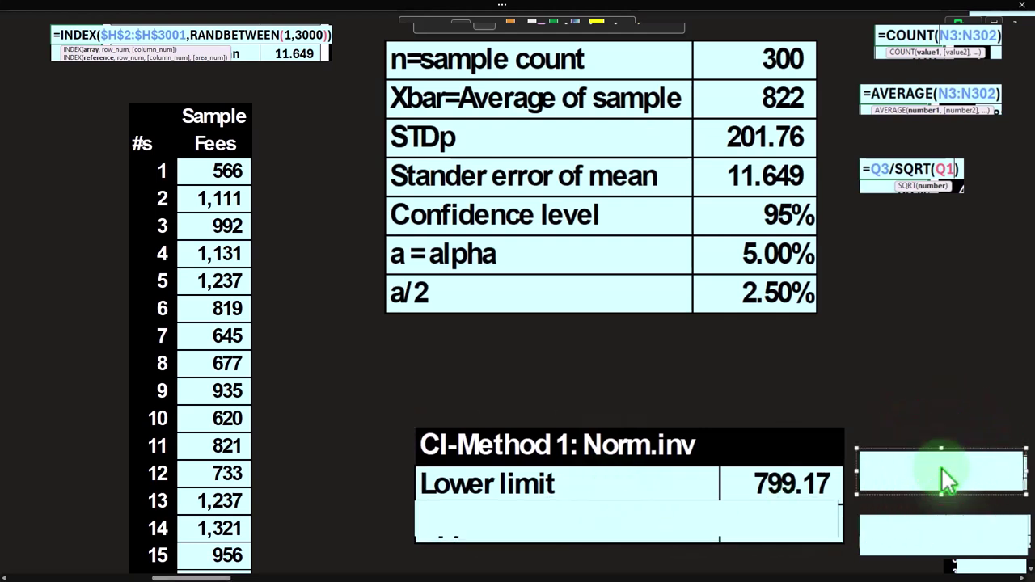
{"action": "type", "text": "=NORM.INV(Q7,Q2,Q4)"}
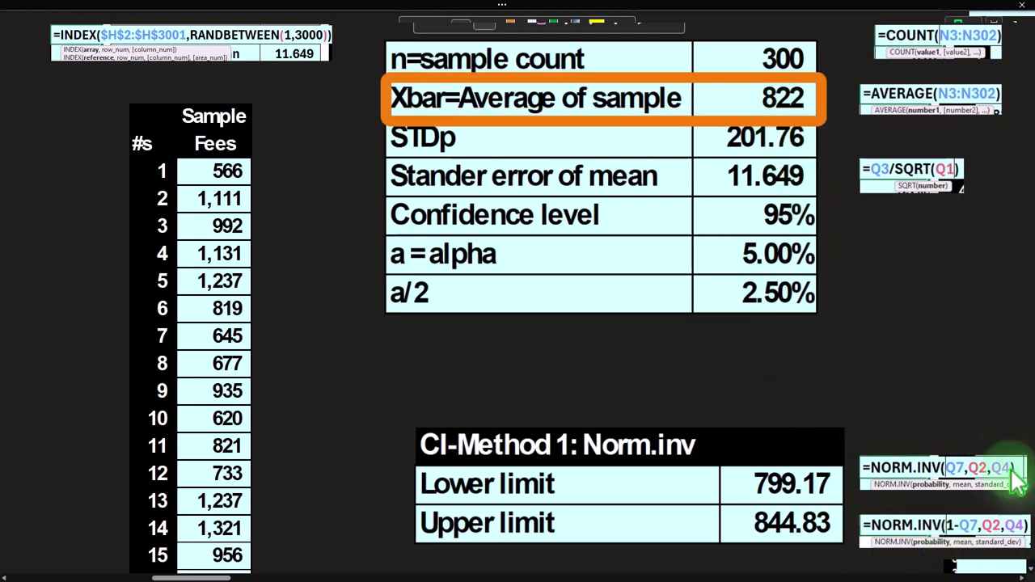
{"action": "left_click", "coordinate": [693, 346]}
{"action": "left_click", "coordinate": [612, 439]}
{"action": "left_click", "coordinate": [512, 435]}
Compare the CI-Method 1 limits with the shaded tails of the normal distribution chart and with the population mean table
{"action": "left_click_drag", "start_coordinate": [208, 578], "coordinate": [1008, 576]}
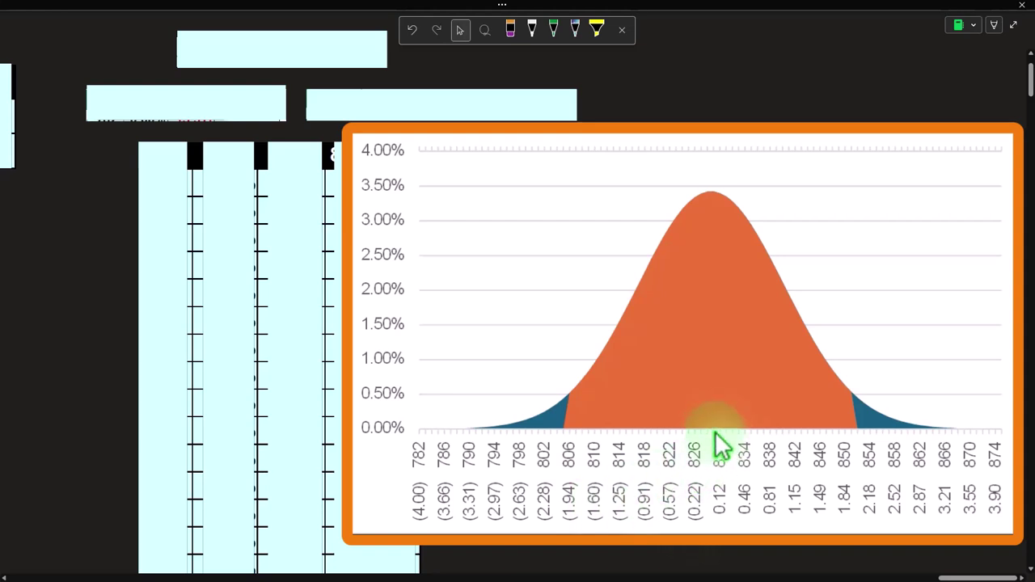
{"action": "left_click", "coordinate": [849, 433]}
{"action": "left_click", "coordinate": [944, 566]}
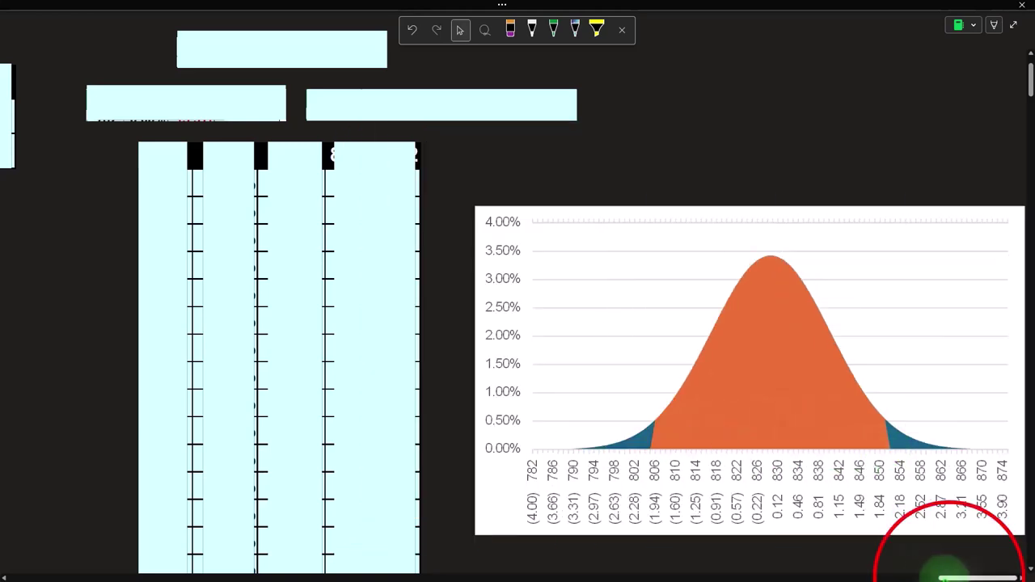
{"action": "left_click_drag", "start_coordinate": [951, 577], "coordinate": [227, 576]}
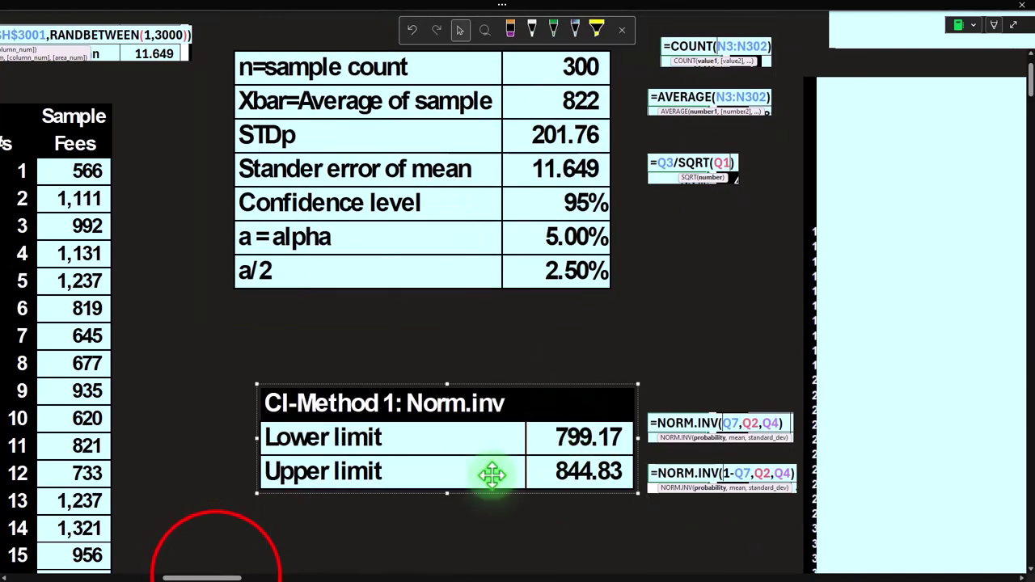
{"action": "left_click_drag", "start_coordinate": [215, 576], "coordinate": [172, 575]}
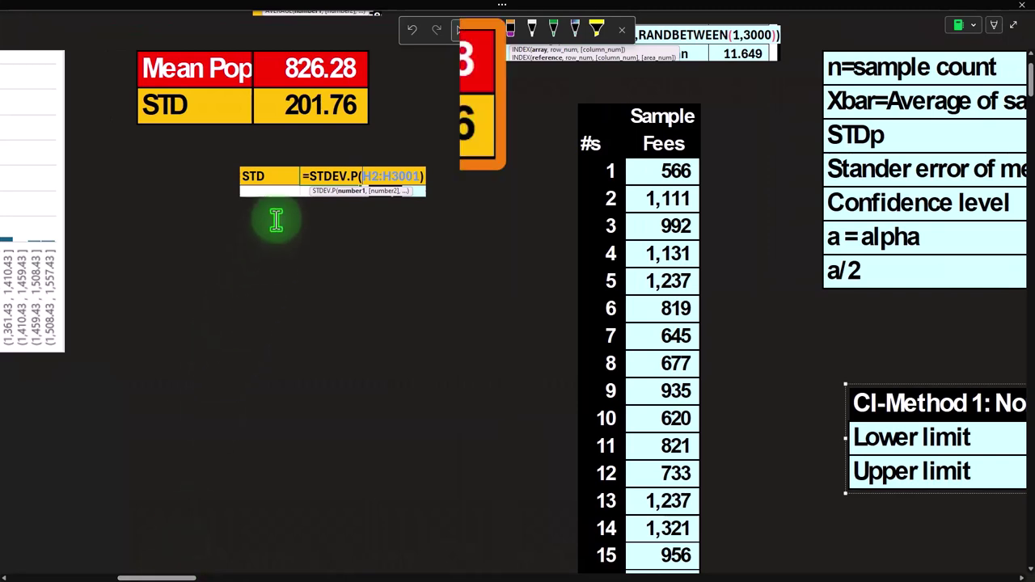
{"action": "left_click_drag", "start_coordinate": [188, 576], "coordinate": [233, 575]}
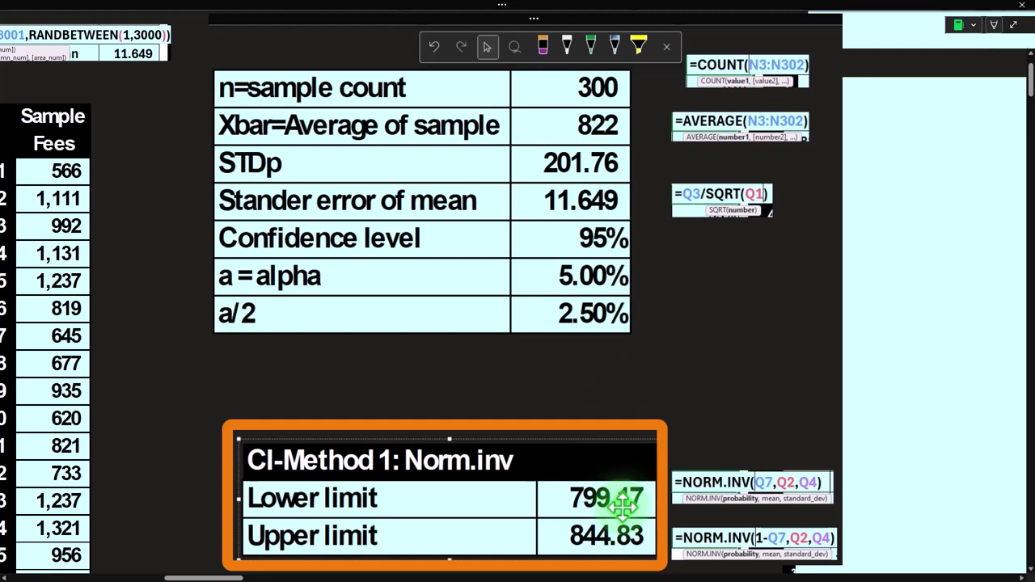
Shrink the second table's cover to reveal the CI-Method 2: Norm.s.inv heading and Z for upper z/2 row, and uncover the adjacent NORM.S.INV formula
{"action": "scroll", "coordinate": [584, 440], "scroll_direction": "down", "scroll_amount": 2}
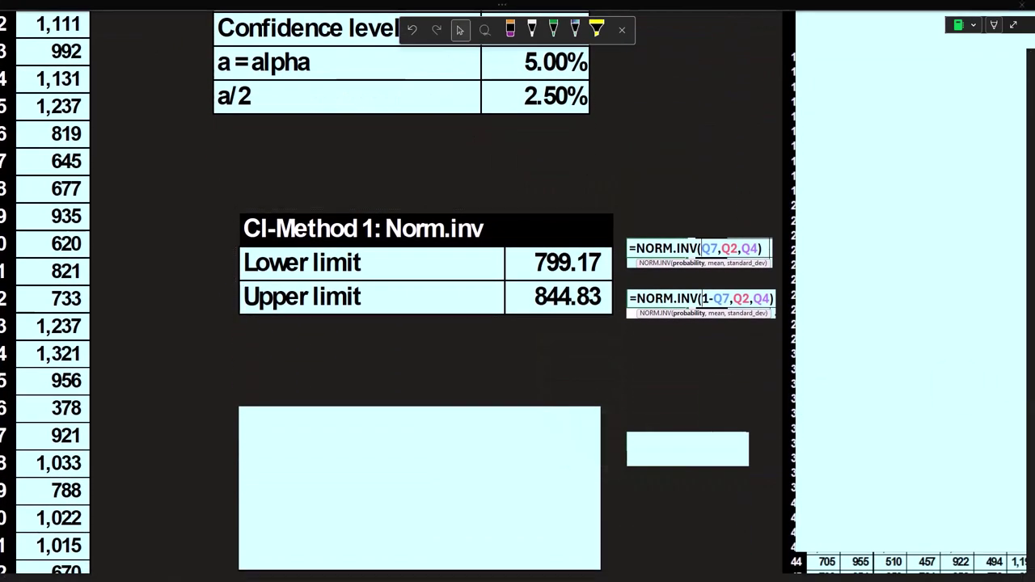
{"action": "left_click", "coordinate": [448, 415]}
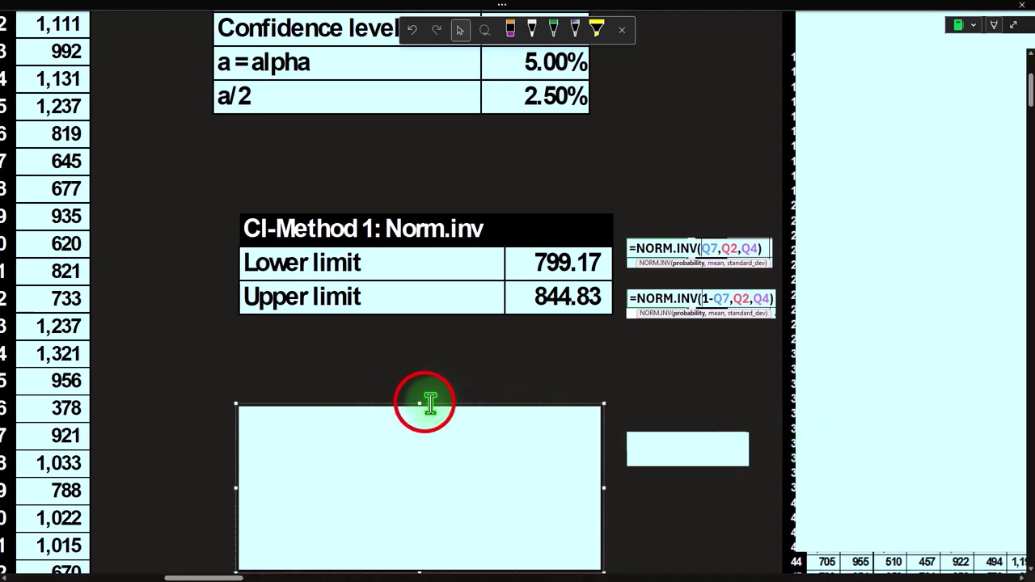
{"action": "left_click_drag", "start_coordinate": [424, 403], "coordinate": [425, 414]}
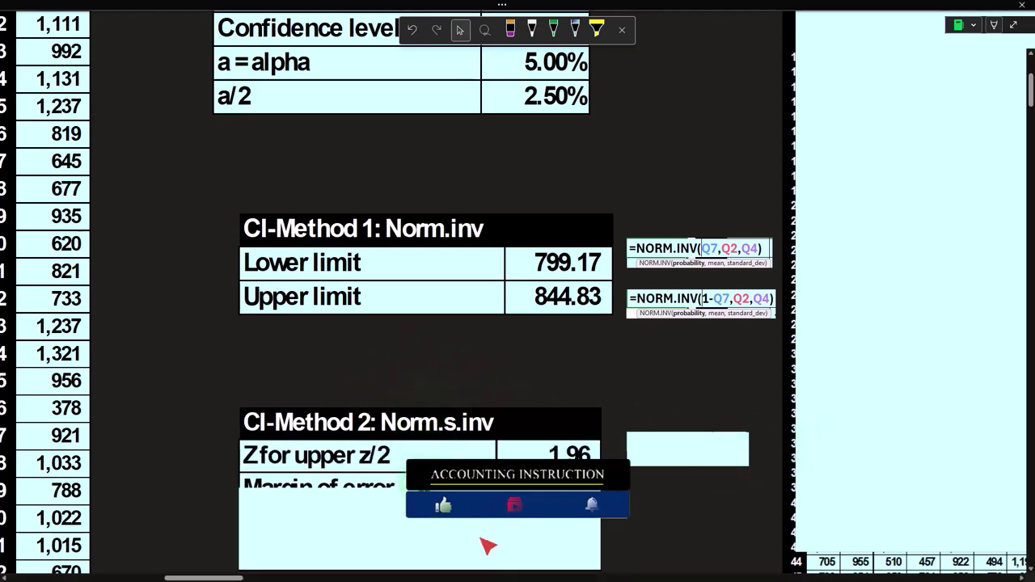
{"action": "scroll", "coordinate": [420, 471], "scroll_direction": "down", "scroll_amount": 1}
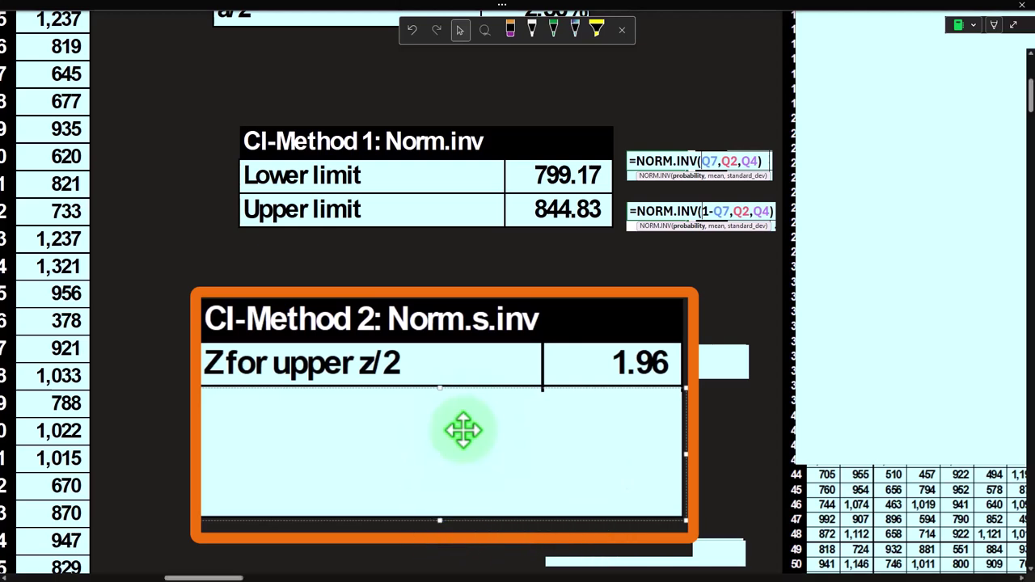
{"action": "left_click", "coordinate": [723, 362]}
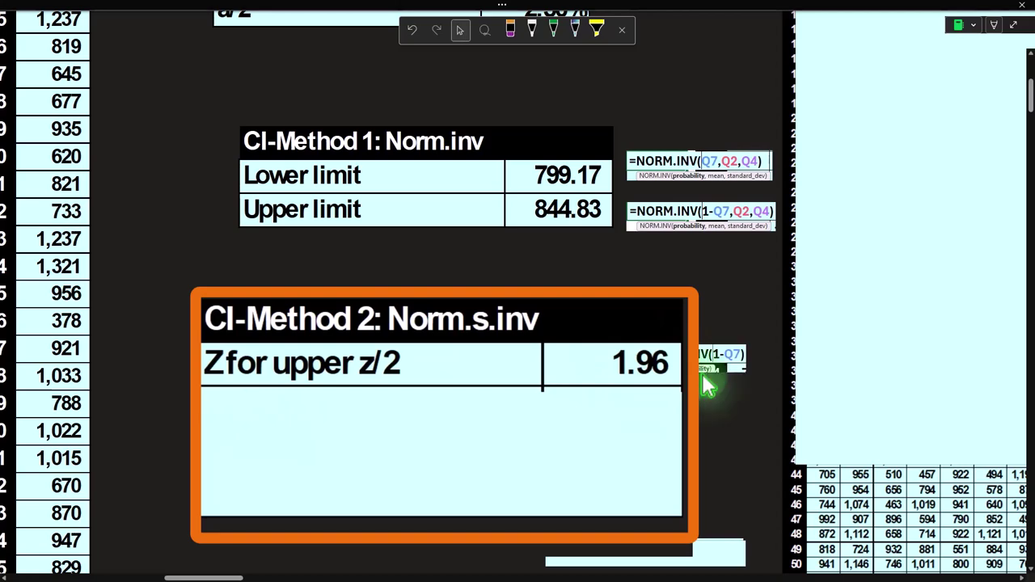
Compare the a/2 value and the Z for upper z/2 row with the upper tail of the normal distribution chart
{"action": "scroll", "coordinate": [682, 377], "scroll_direction": "up", "scroll_amount": 2}
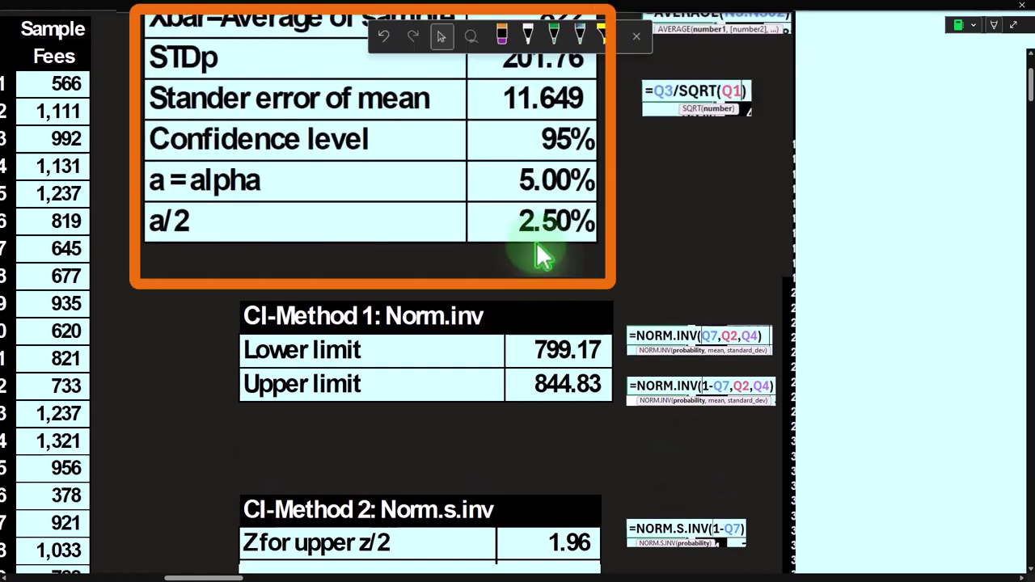
{"action": "left_click", "coordinate": [540, 255]}
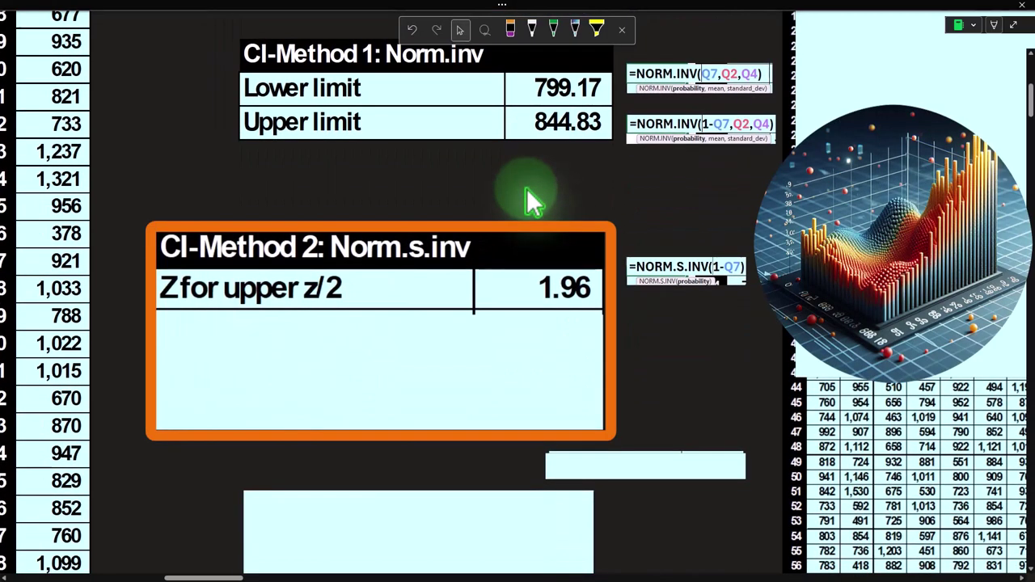
{"action": "left_click", "coordinate": [550, 304]}
{"action": "left_click_drag", "start_coordinate": [224, 576], "coordinate": [996, 571]}
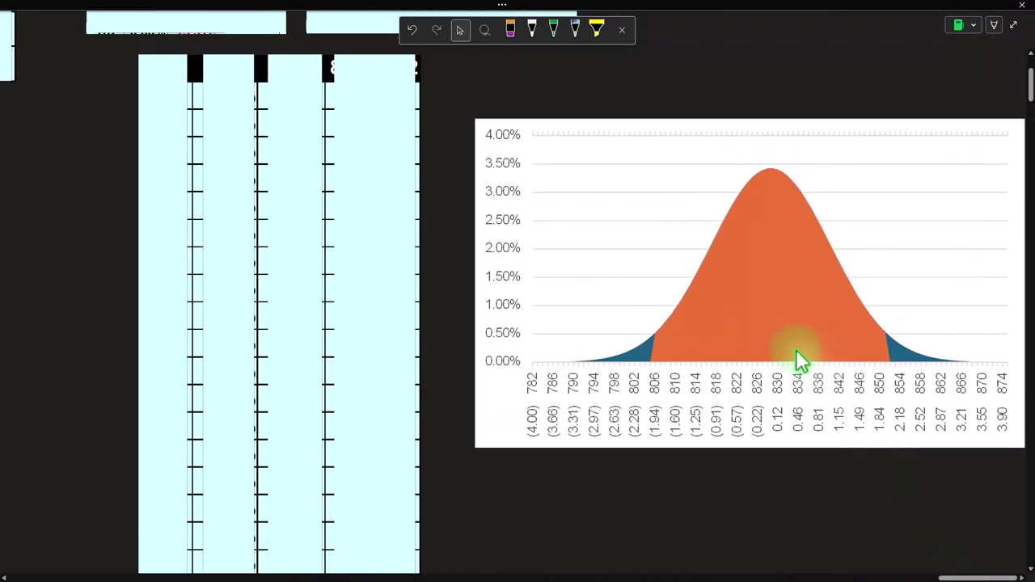
{"action": "left_click", "coordinate": [728, 308]}
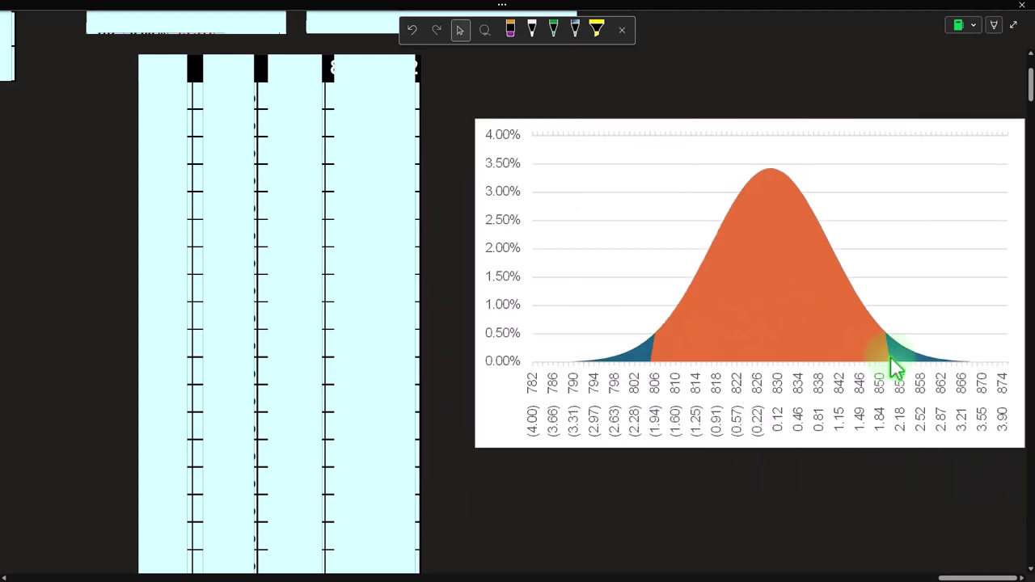
{"action": "left_click", "coordinate": [945, 576]}
{"action": "left_click_drag", "start_coordinate": [930, 558], "coordinate": [236, 572]}
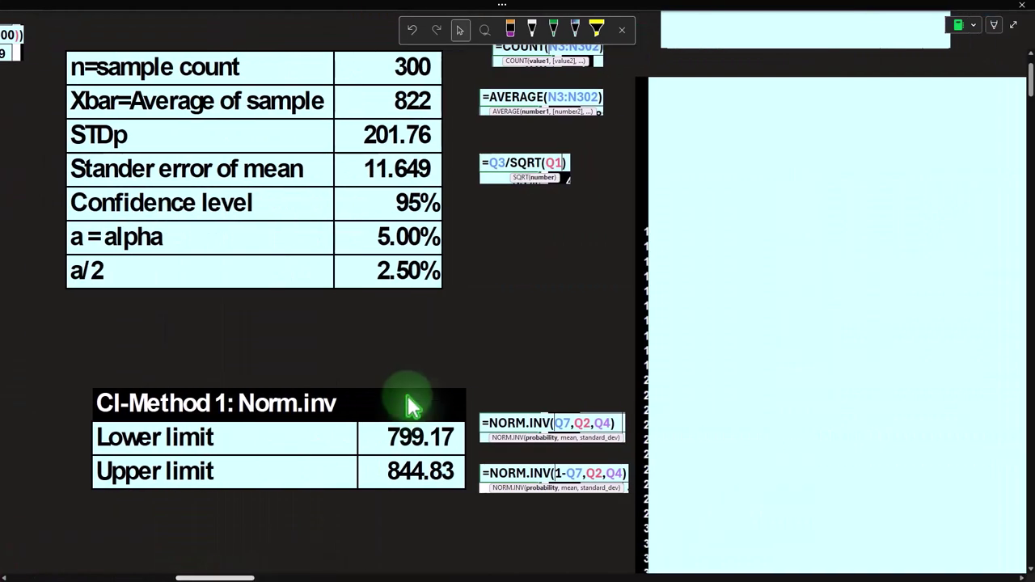
Shrink the CI-Method 2 cover further to reveal the Margin of error row
{"action": "scroll", "coordinate": [393, 411], "scroll_direction": "down", "scroll_amount": 3}
{"action": "scroll", "coordinate": [412, 398], "scroll_direction": "down", "scroll_amount": 2}
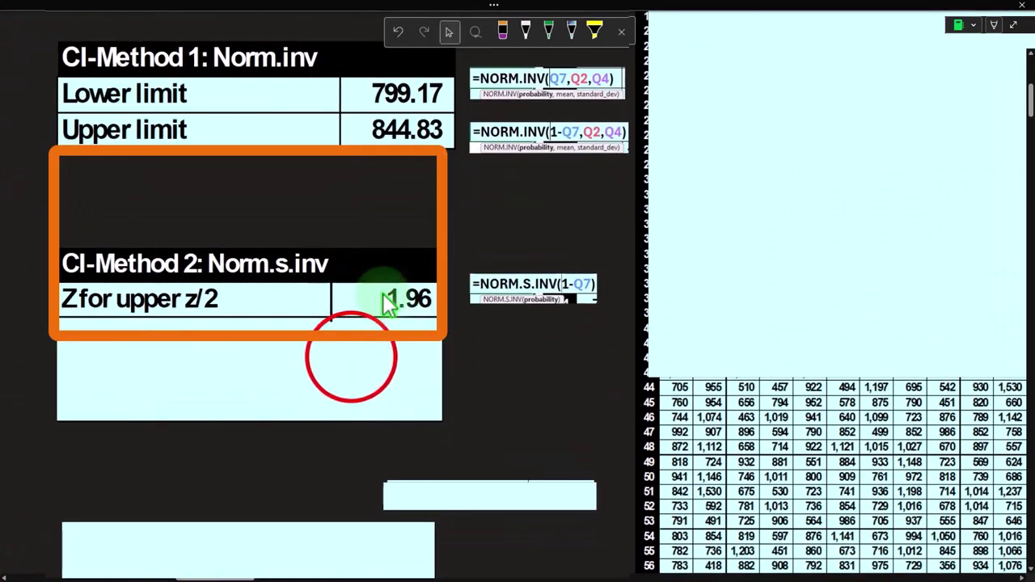
{"action": "left_click", "coordinate": [369, 335]}
{"action": "scroll", "coordinate": [368, 336], "scroll_direction": "down", "scroll_amount": 1}
{"action": "scroll", "coordinate": [351, 357], "scroll_direction": "down", "scroll_amount": 1}
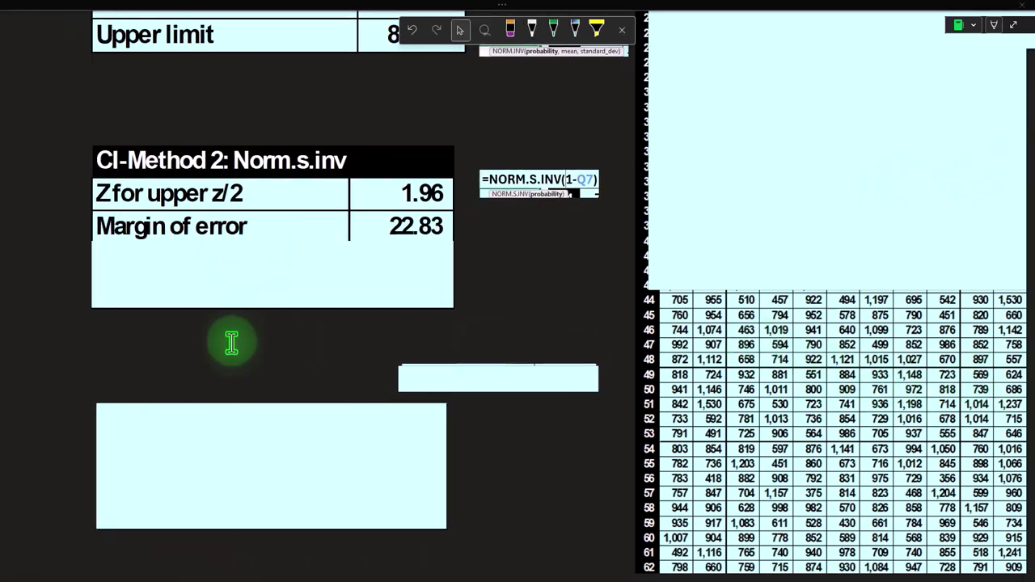
Multiply the standard error 11.649 by 1.96 in the calculator, and shrink the CI-Method 2 cover to reveal the Lower limit row
{"action": "scroll", "coordinate": [232, 342], "scroll_direction": "up", "scroll_amount": 4}
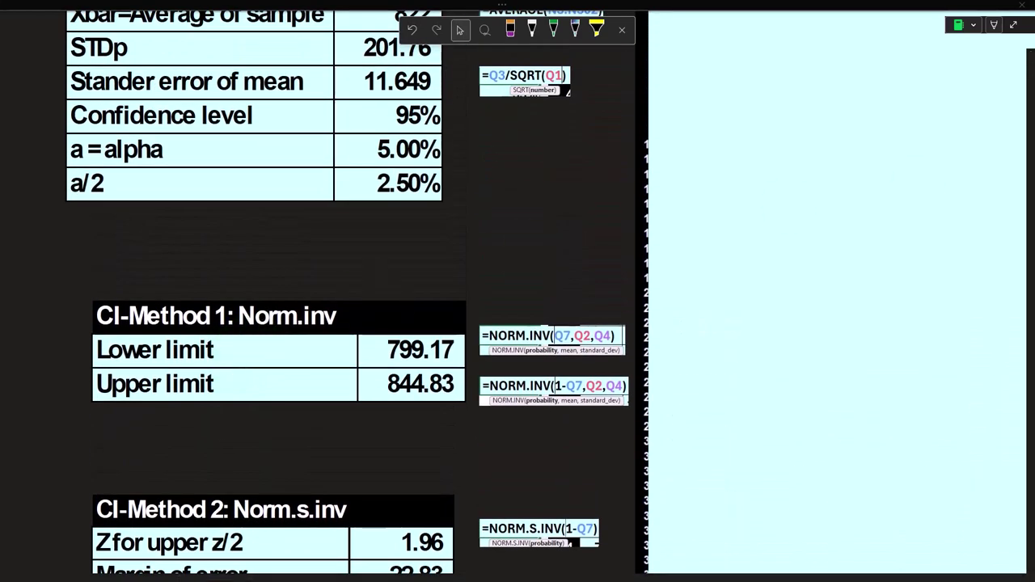
{"action": "left_click_drag", "start_coordinate": [1034, 517], "coordinate": [782, 136]}
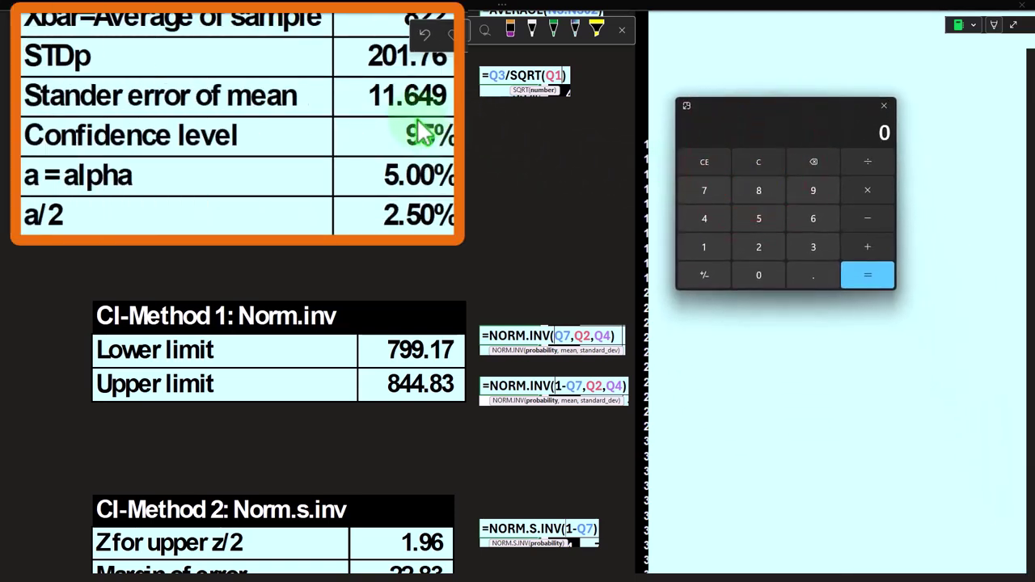
{"action": "type", "text": "11.649"}
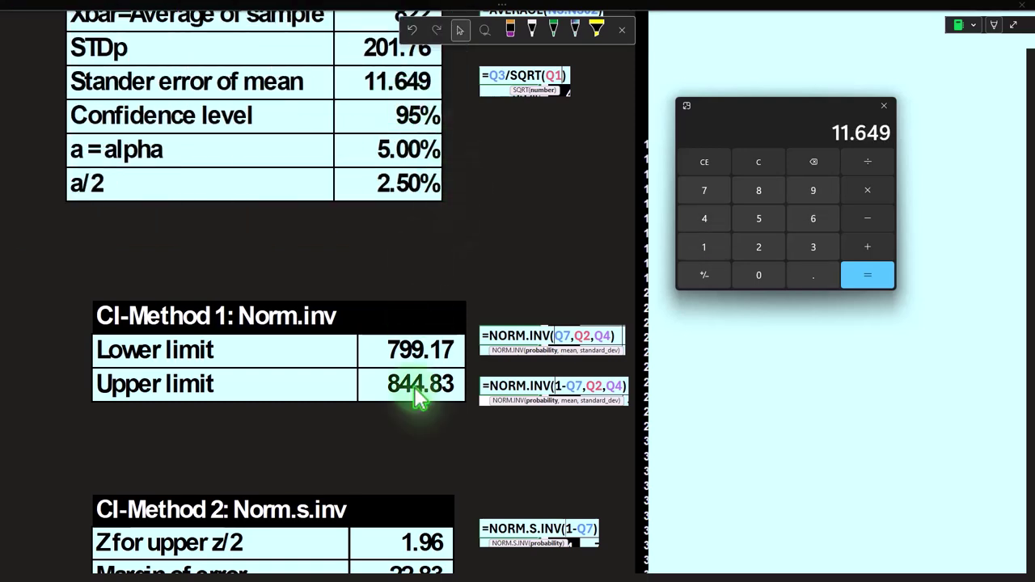
{"action": "scroll", "coordinate": [415, 397], "scroll_direction": "down", "scroll_amount": 3}
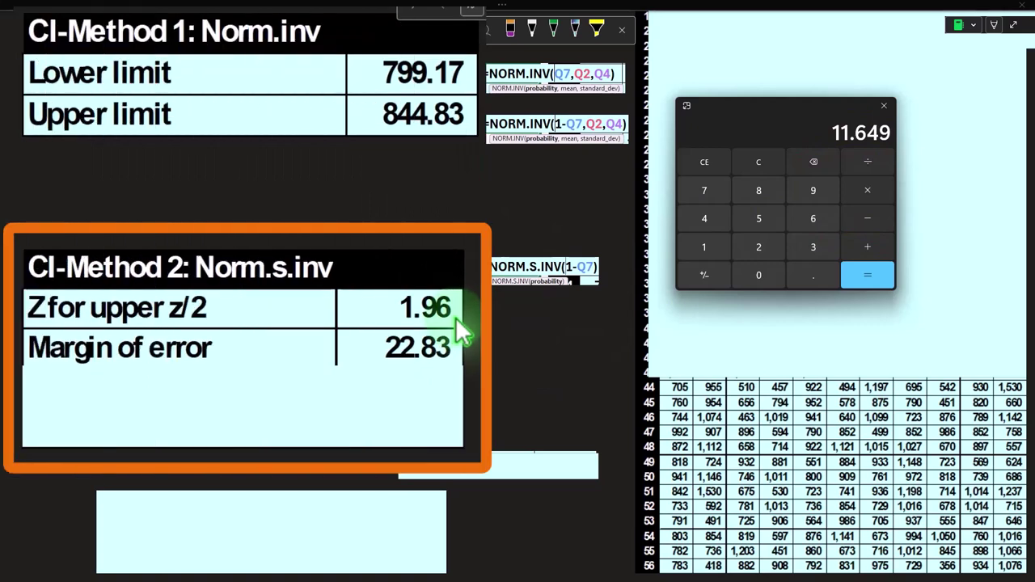
{"action": "left_click", "coordinate": [863, 196]}
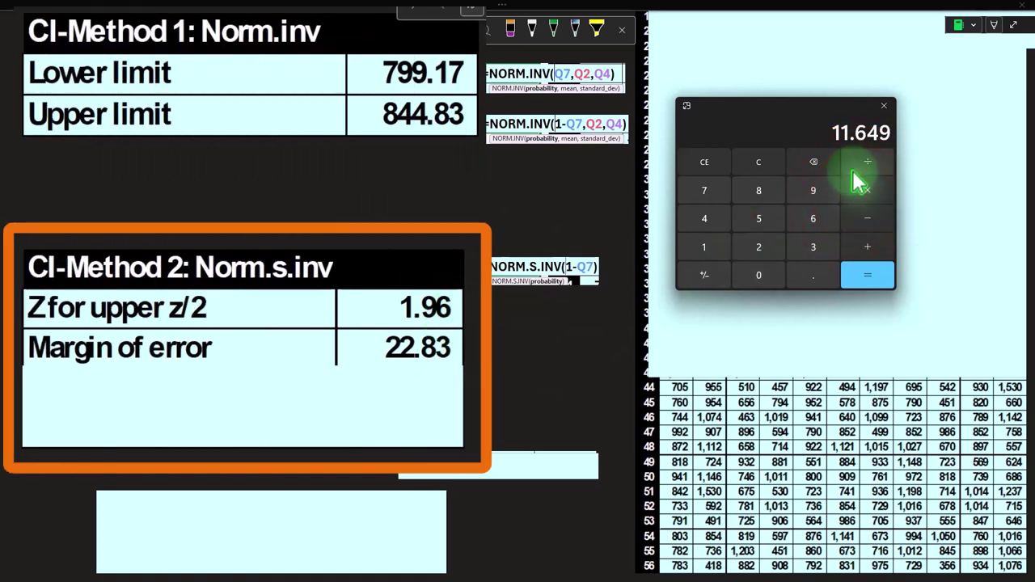
{"action": "type", "text": "1."}
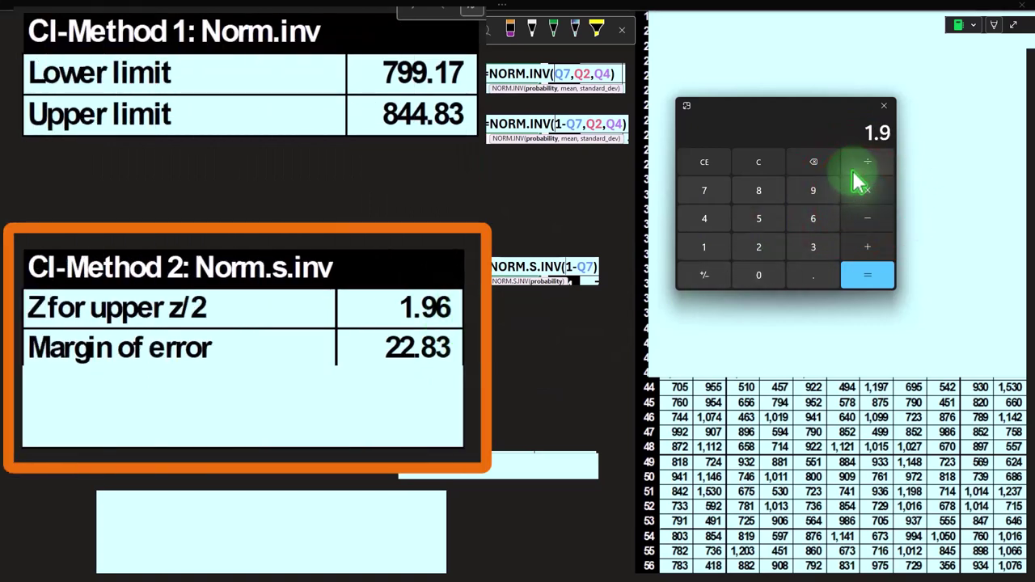
{"action": "key", "text": "Return"}
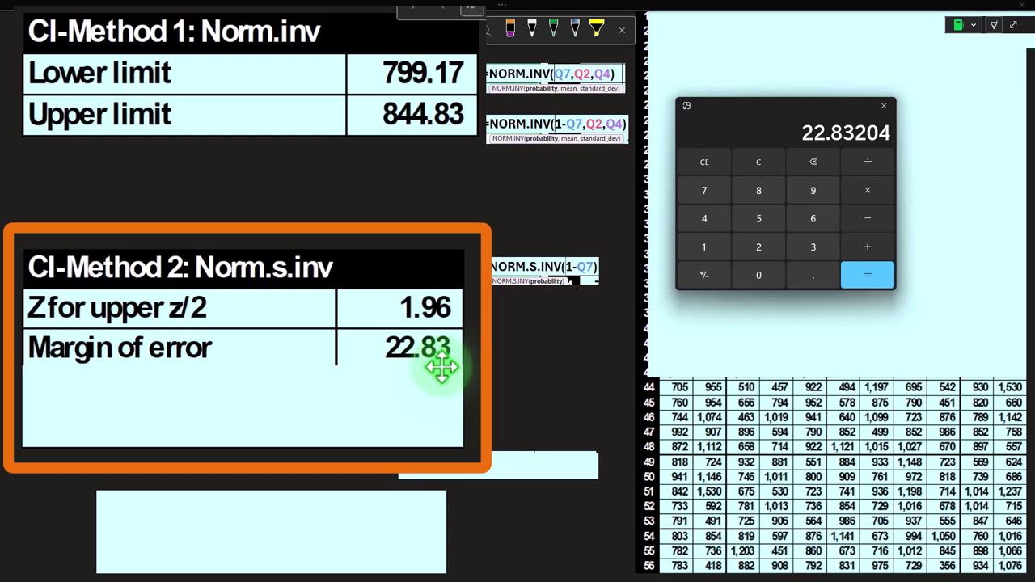
{"action": "left_click", "coordinate": [283, 373]}
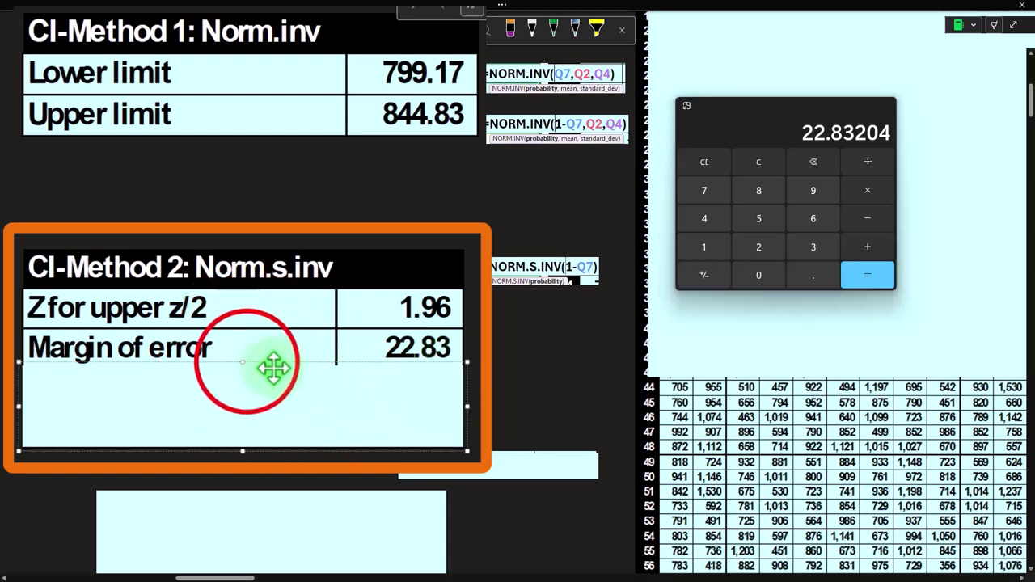
{"action": "left_click_drag", "start_coordinate": [246, 364], "coordinate": [242, 397]}
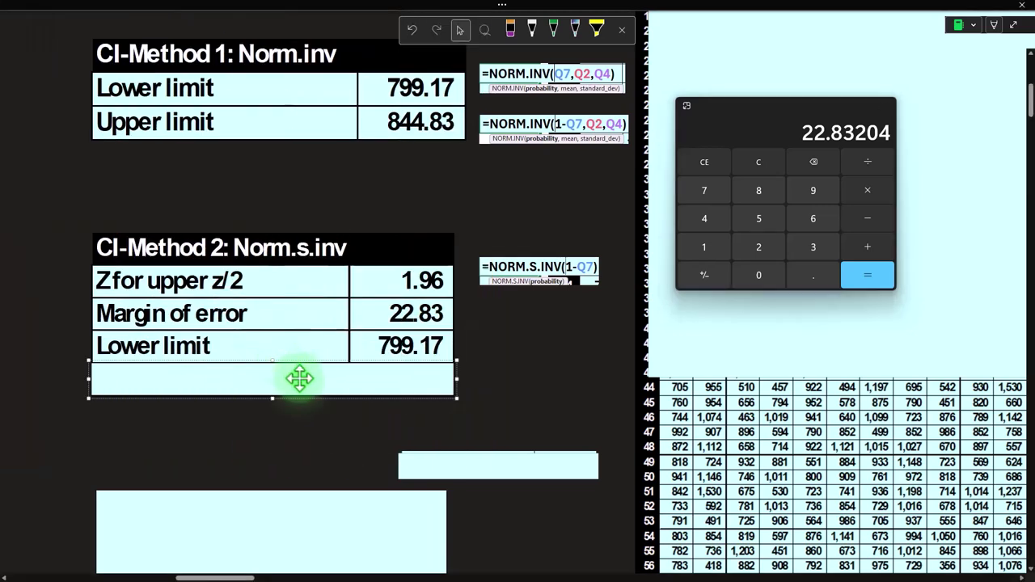
Clear the calculator, add 22.83 to the sample average 822, and delete the remaining CI-Method 2 cover to reveal the Upper limit row
{"action": "scroll", "coordinate": [310, 379], "scroll_direction": "up", "scroll_amount": 10}
{"action": "left_click", "coordinate": [759, 162]}
{"action": "left_click", "coordinate": [758, 161]}
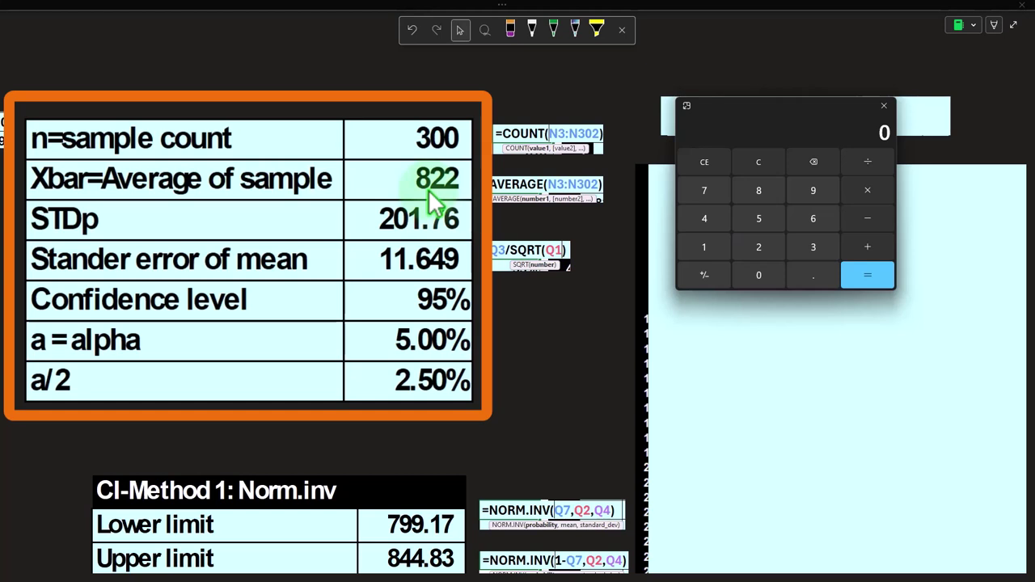
{"action": "left_click", "coordinate": [765, 161]}
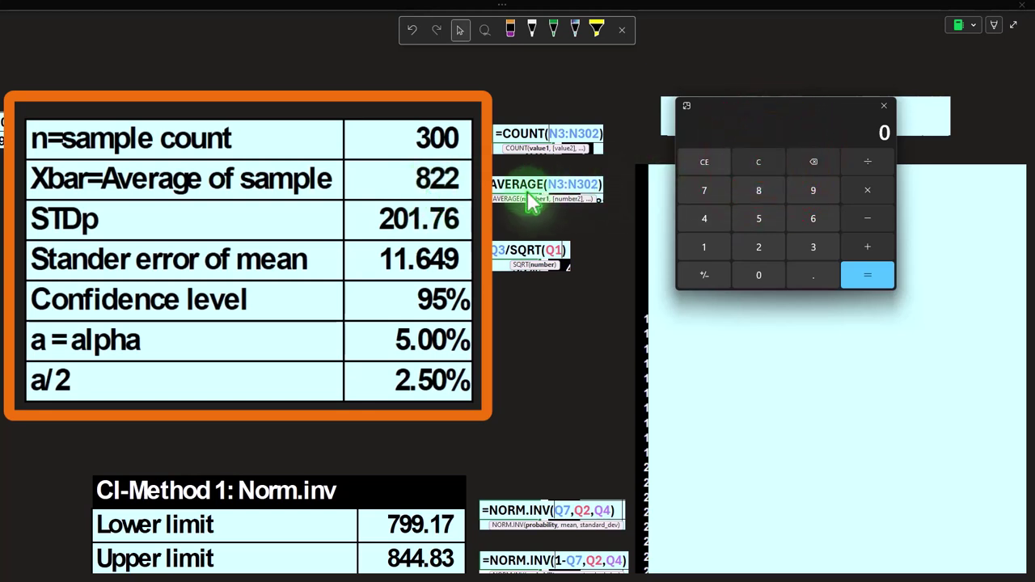
{"action": "type", "text": "822"}
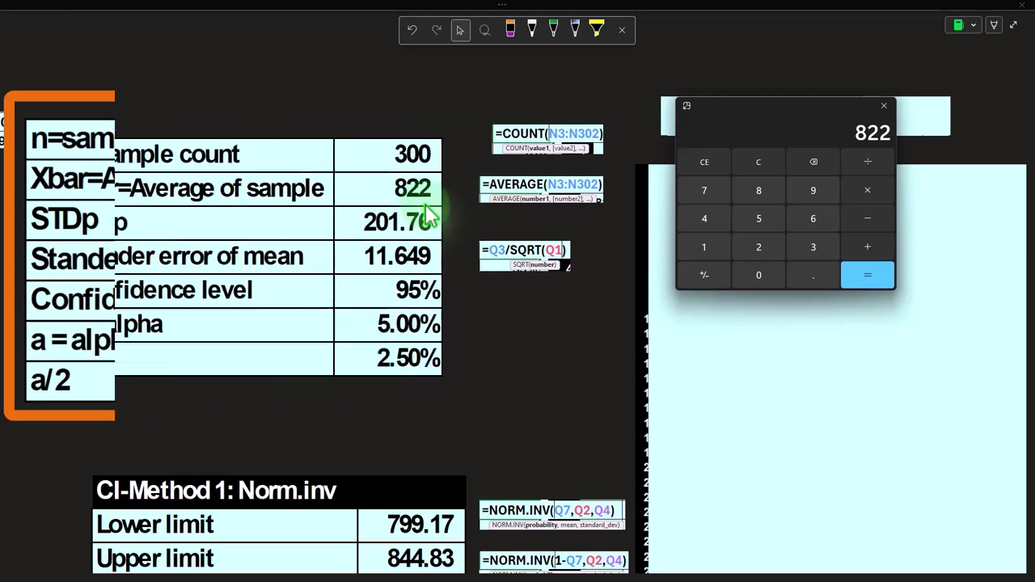
{"action": "scroll", "coordinate": [428, 216], "scroll_direction": "down", "scroll_amount": 5}
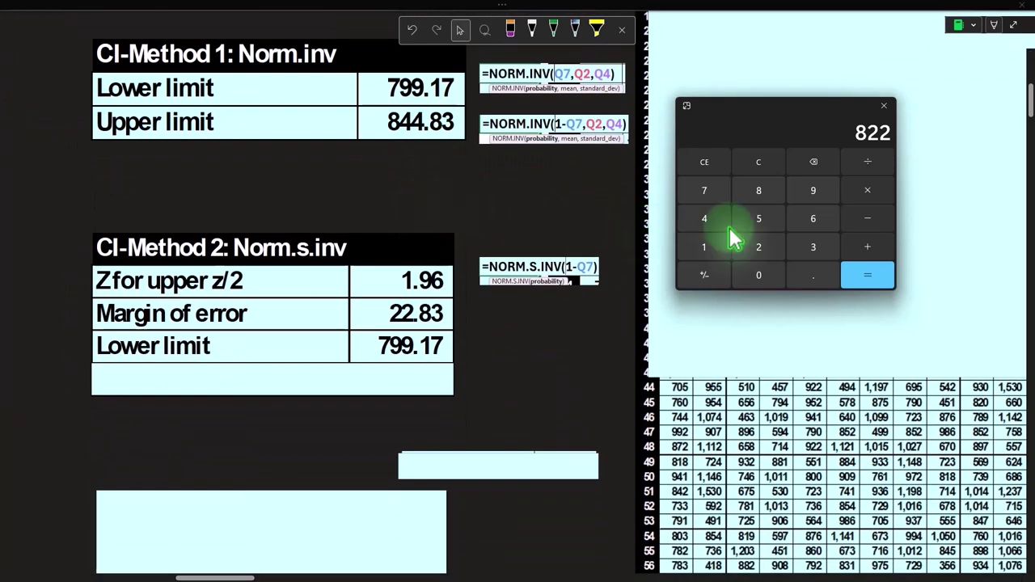
{"action": "left_click", "coordinate": [873, 244]}
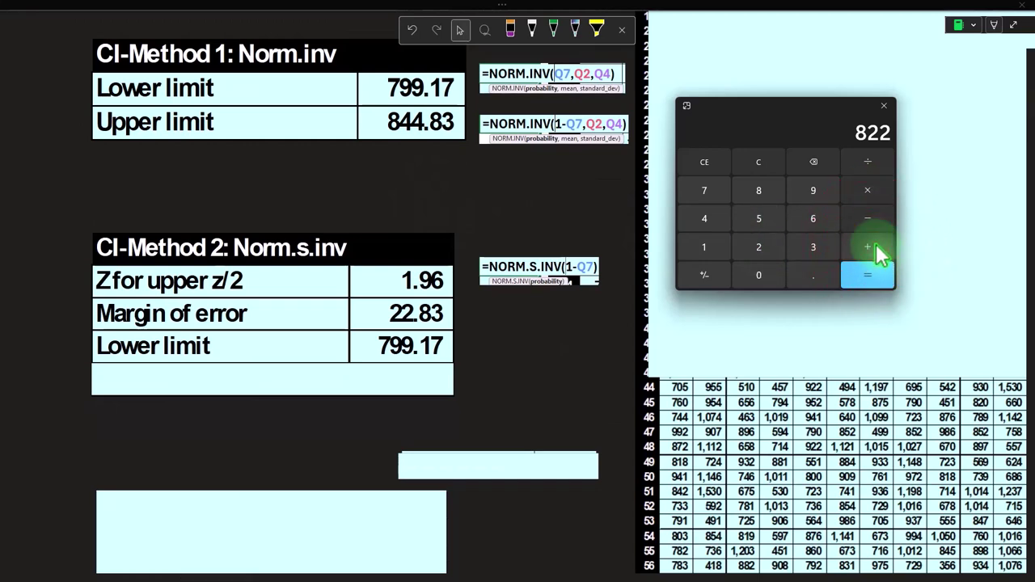
{"action": "type", "text": "22.83"}
{"action": "key", "text": "Return"}
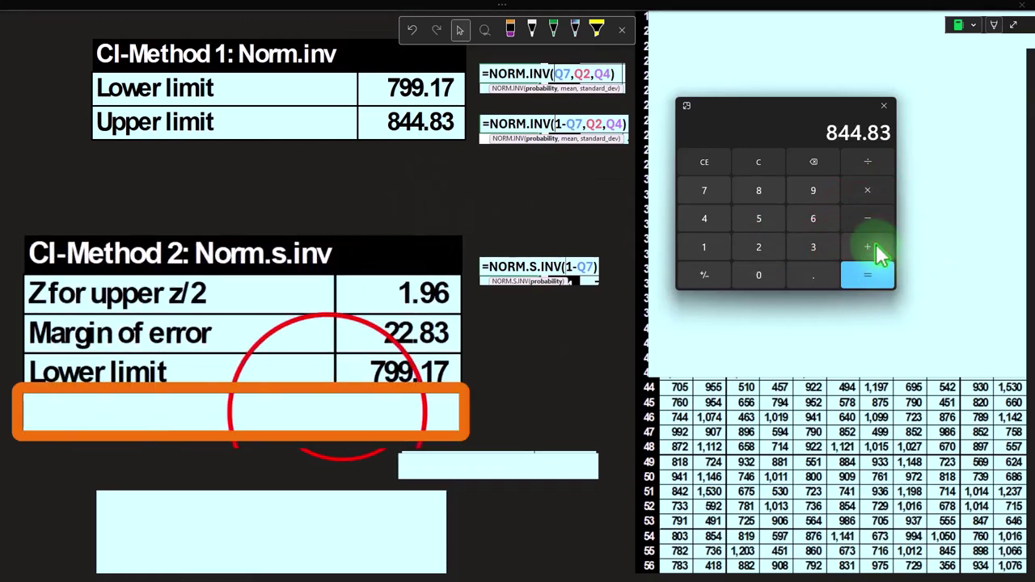
{"action": "left_click", "coordinate": [327, 410]}
{"action": "key", "text": "Delete"}
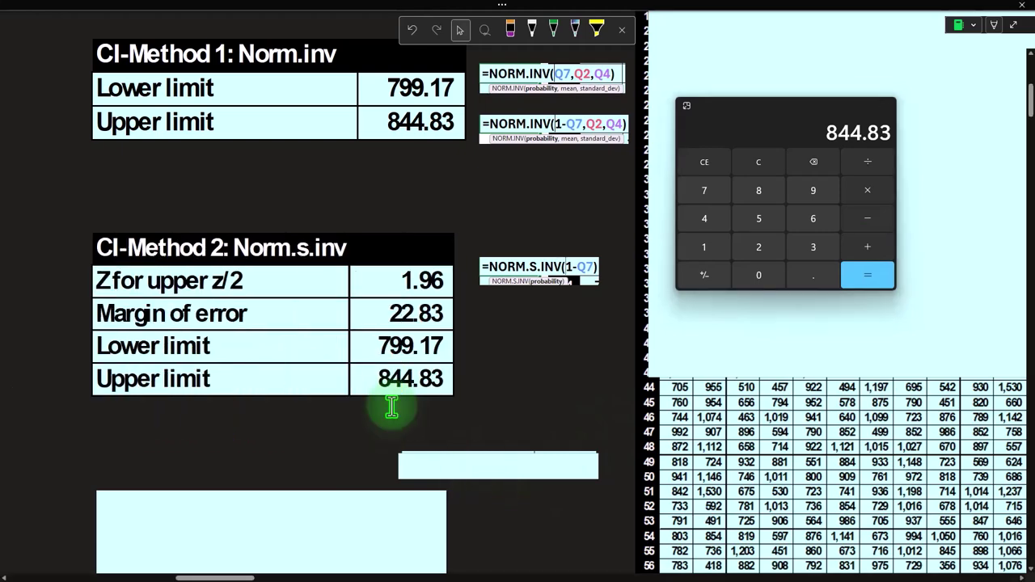
Clear the calculator and subtract the margin of error 22.83 from the sample average 822 to check the CI-Method 2 lower limit
{"action": "scroll", "coordinate": [463, 354], "scroll_direction": "up", "scroll_amount": 1}
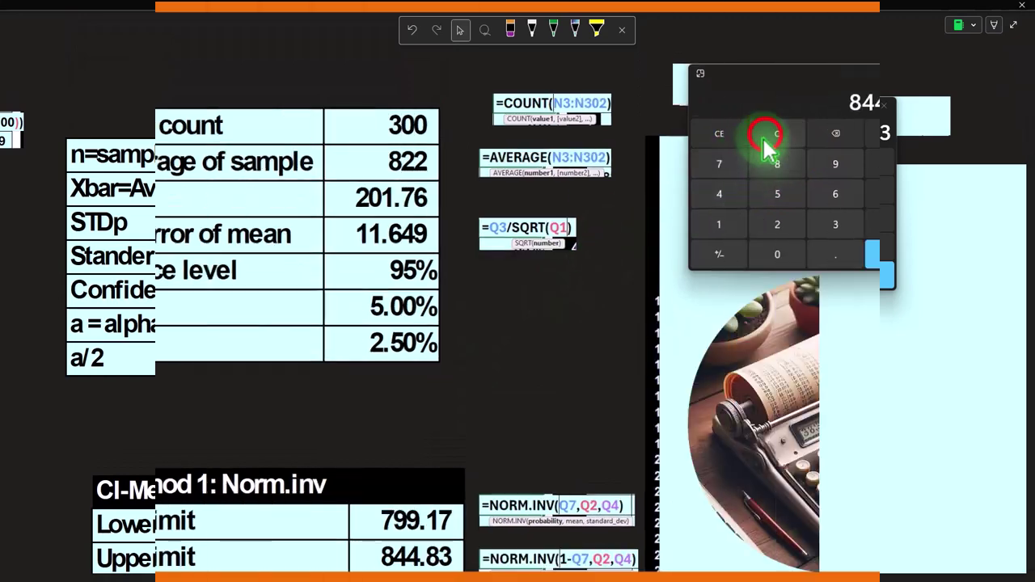
{"action": "left_click", "coordinate": [775, 129]}
{"action": "type", "text": "822"}
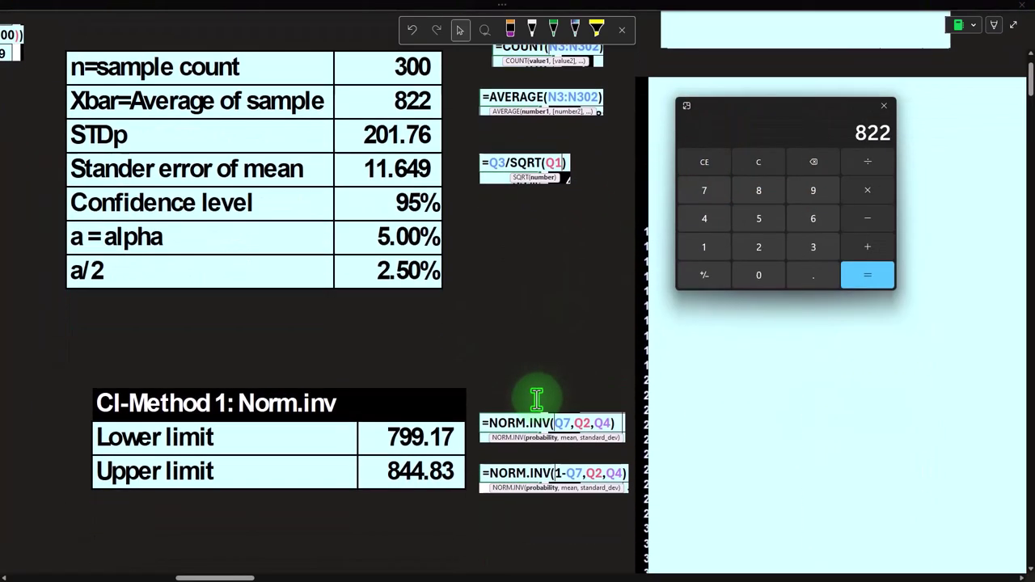
{"action": "scroll", "coordinate": [536, 398], "scroll_direction": "down", "scroll_amount": 2}
{"action": "scroll", "coordinate": [536, 399], "scroll_direction": "down", "scroll_amount": 5}
{"action": "left_click", "coordinate": [870, 218]}
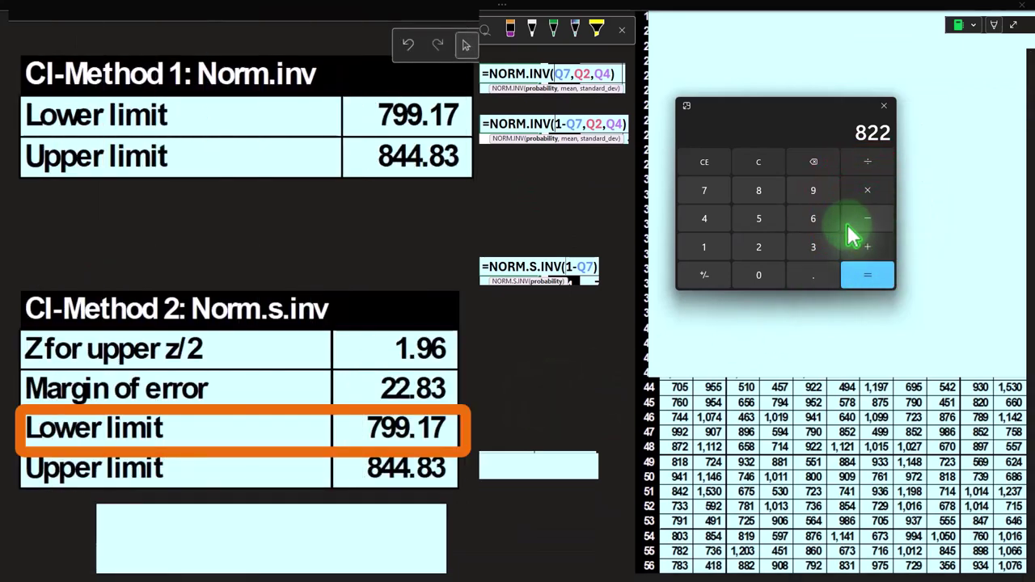
{"action": "type", "text": "2.83"}
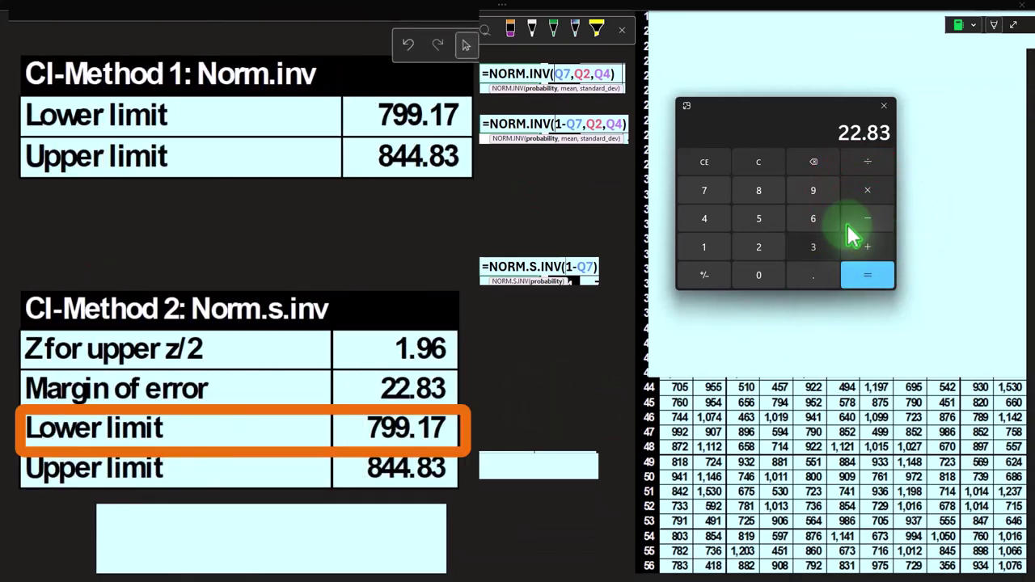
{"action": "key", "text": "Return"}
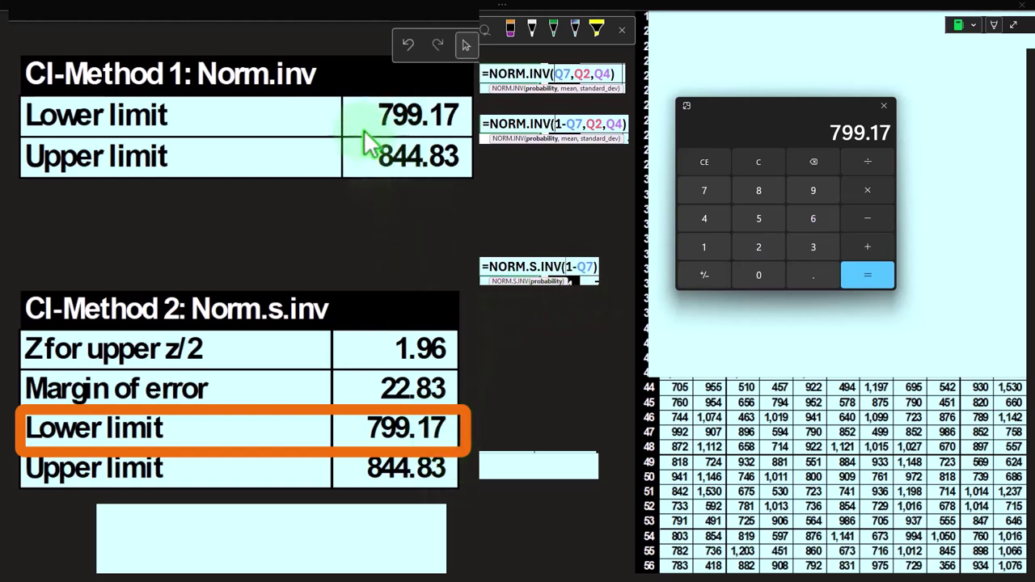
{"action": "left_click", "coordinate": [365, 335]}
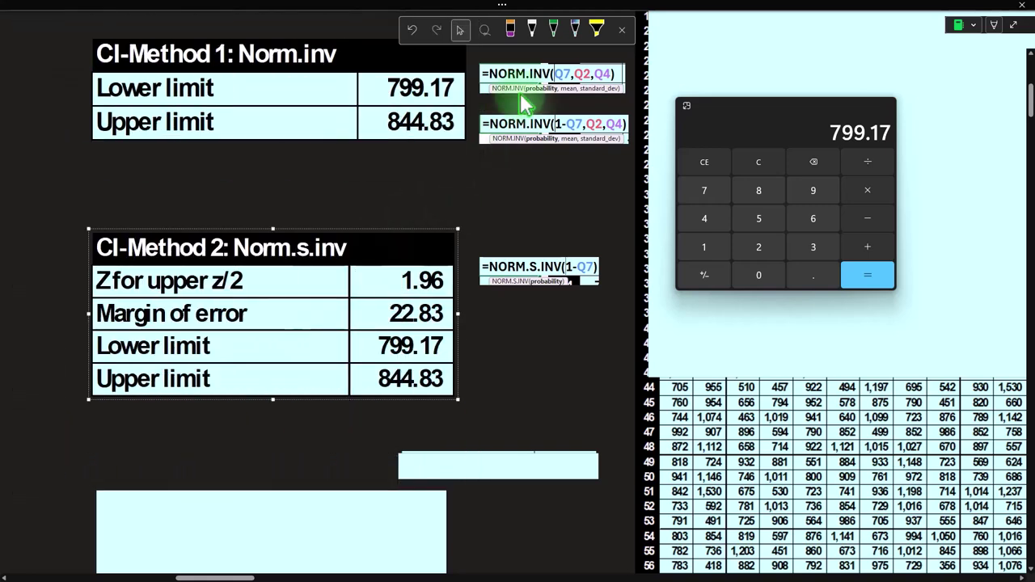
Shrink the cover below the CI-Method 2 table to reveal the CI-Method 3 Confidence.norm heading
{"action": "scroll", "coordinate": [522, 95], "scroll_direction": "down", "scroll_amount": 2}
{"action": "left_click", "coordinate": [320, 475]}
{"action": "left_click_drag", "start_coordinate": [271, 404], "coordinate": [272, 429]}
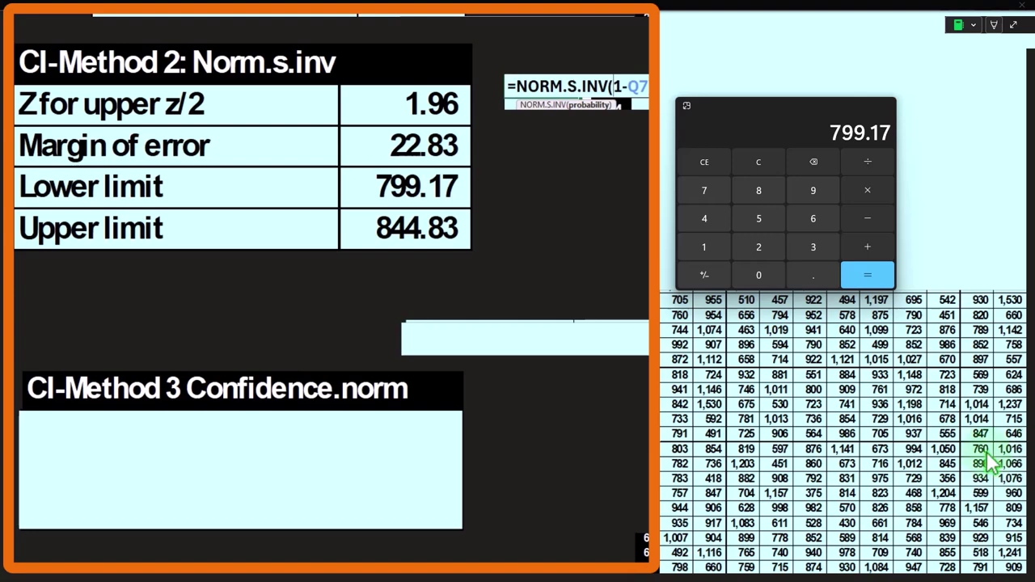
Shrink the CI-Method 3 cover to reveal the Margin of error row, and delete the cover over the CONFIDENCE.NORM formula
{"action": "left_click", "coordinate": [219, 447]}
{"action": "left_click_drag", "start_coordinate": [238, 411], "coordinate": [235, 439]}
{"action": "left_click", "coordinate": [528, 338]}
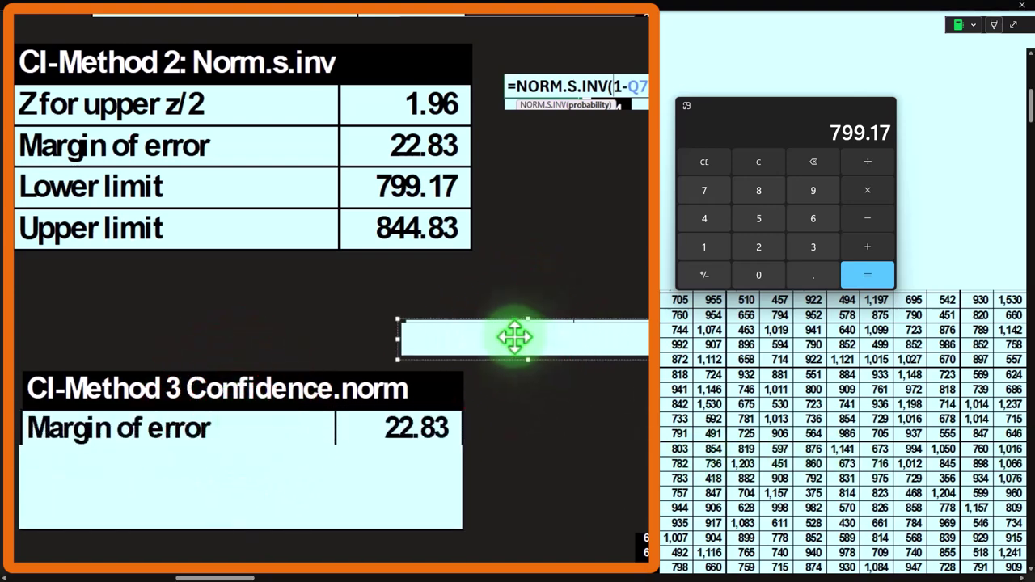
{"action": "key", "text": "Delete"}
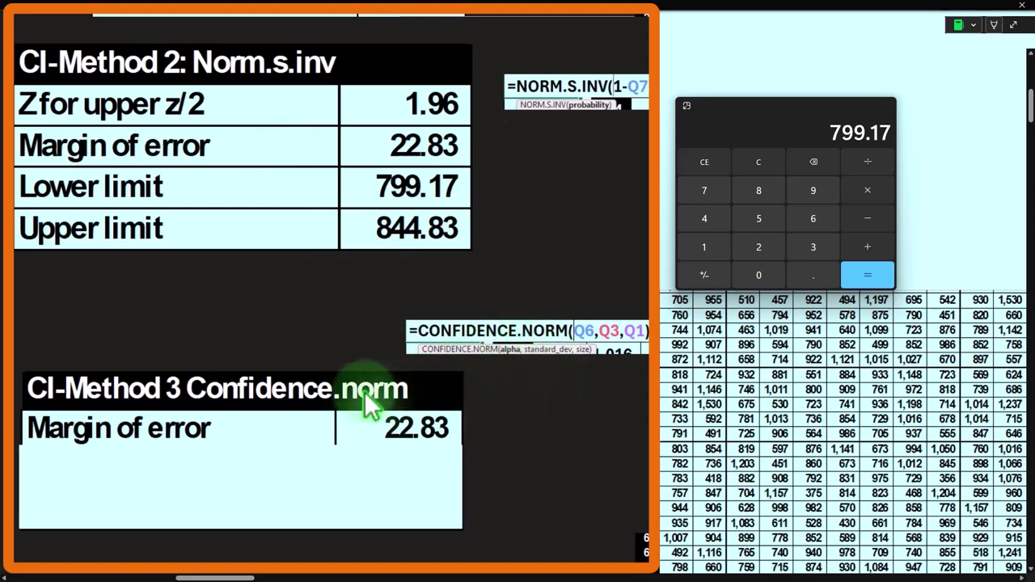
Compare the CONFIDENCE.NORM arguments with the alpha, STDp and sample count rows, and the CI-Method 3 margin of error with that of CI-Method 2
{"action": "scroll", "coordinate": [364, 391], "scroll_direction": "up", "scroll_amount": 10}
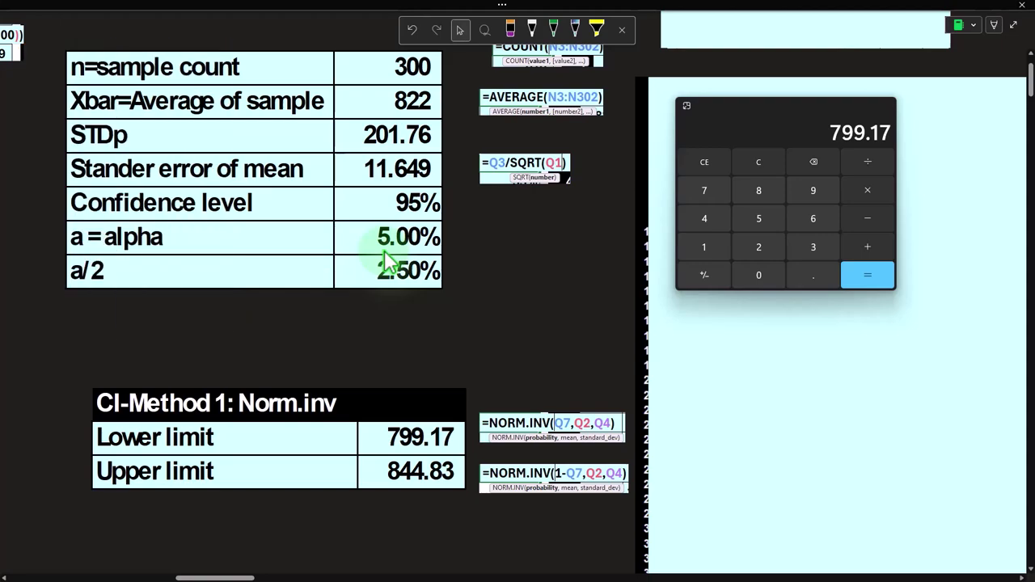
{"action": "scroll", "coordinate": [388, 271], "scroll_direction": "down", "scroll_amount": 8}
{"action": "scroll", "coordinate": [388, 271], "scroll_direction": "down", "scroll_amount": 5}
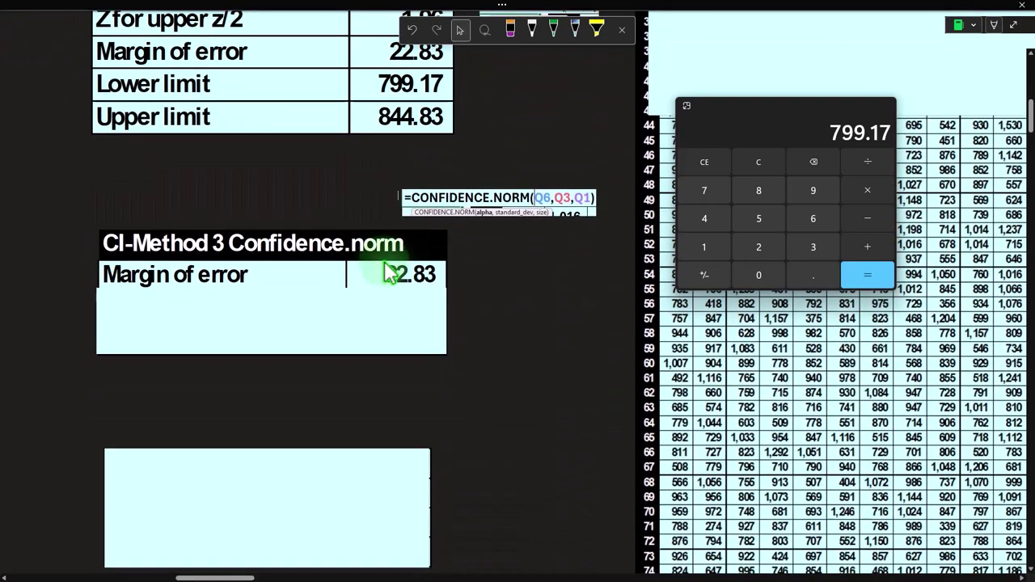
{"action": "scroll", "coordinate": [388, 271], "scroll_direction": "up", "scroll_amount": 2}
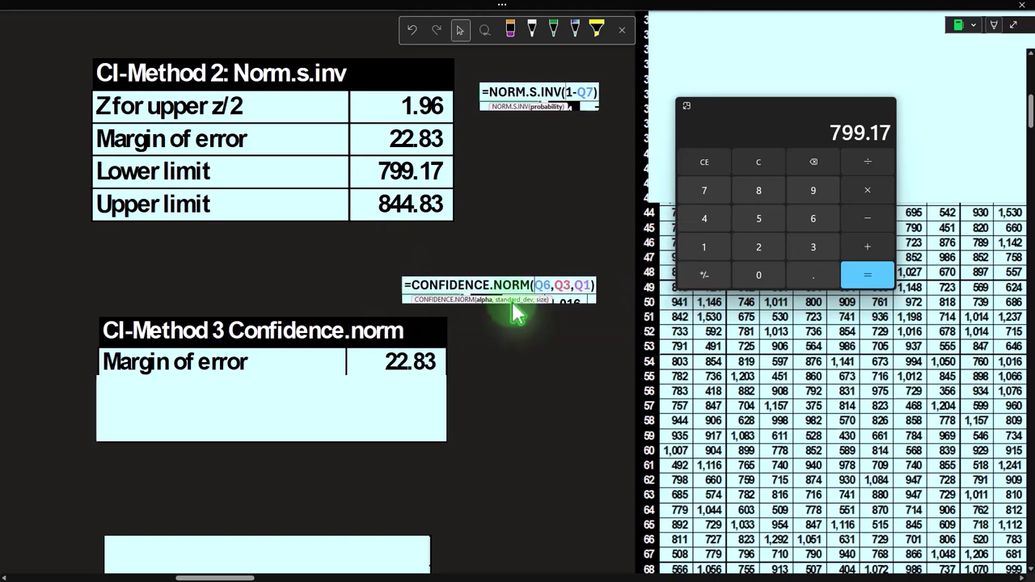
{"action": "scroll", "coordinate": [346, 363], "scroll_direction": "up", "scroll_amount": 5}
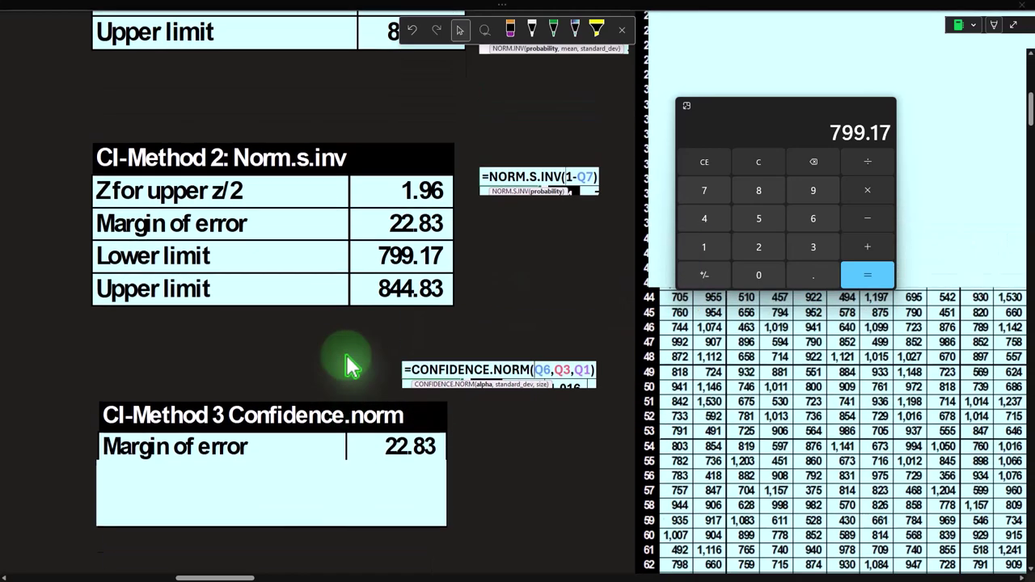
{"action": "scroll", "coordinate": [346, 366], "scroll_direction": "up", "scroll_amount": 2}
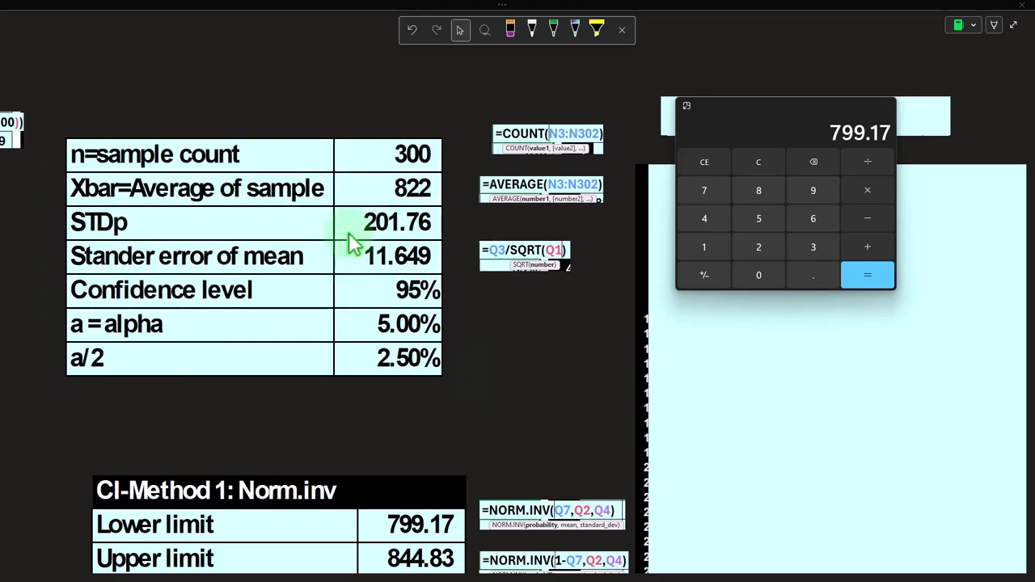
{"action": "scroll", "coordinate": [348, 235], "scroll_direction": "down", "scroll_amount": 10}
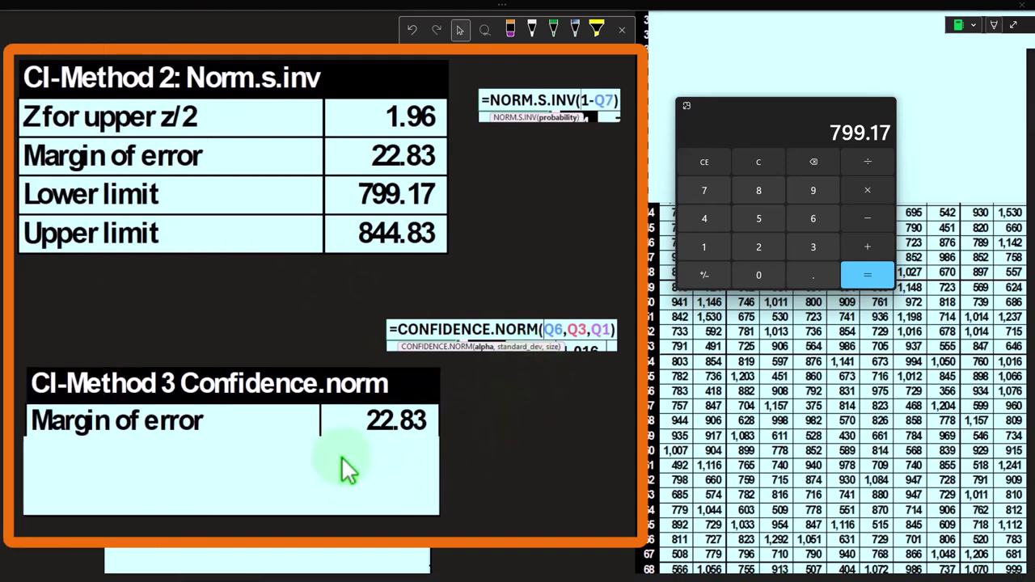
{"action": "left_click", "coordinate": [361, 423]}
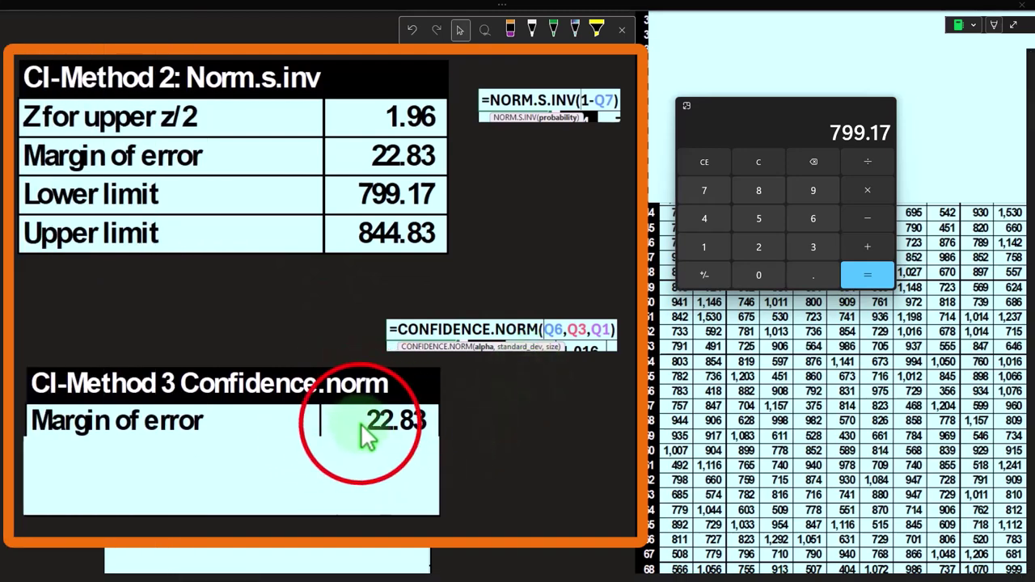
{"action": "left_click", "coordinate": [417, 156]}
Shrink the CI-Method 3 cover to reveal the Lower limit row, and delete it to reveal the Upper limit row
{"action": "left_click", "coordinate": [302, 485]}
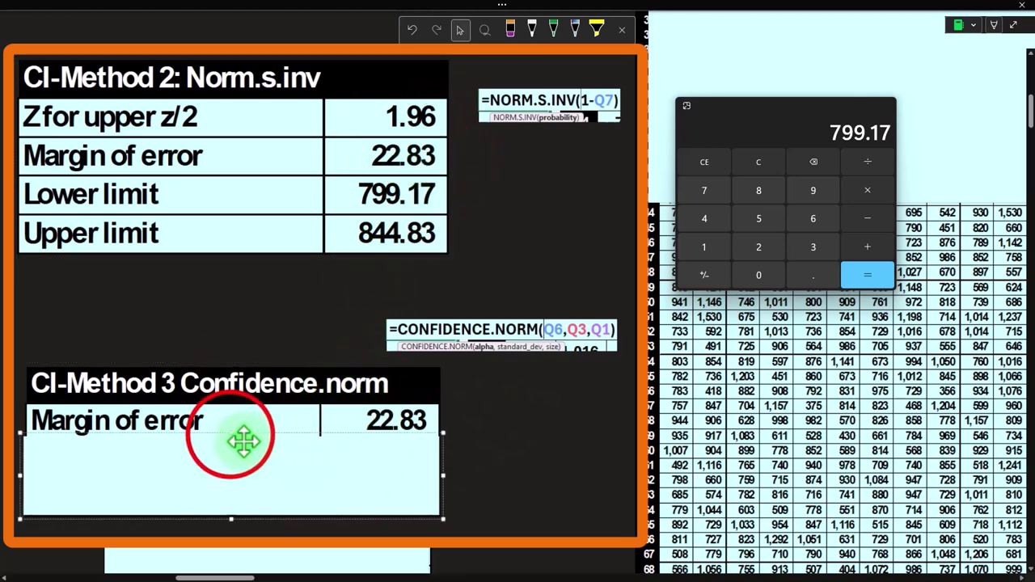
{"action": "left_click_drag", "start_coordinate": [232, 438], "coordinate": [235, 472]}
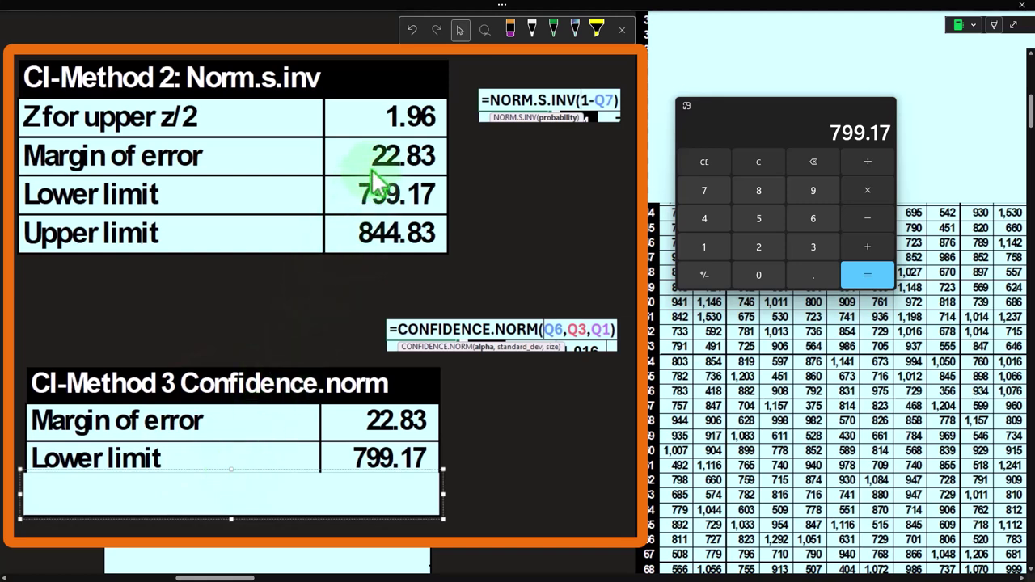
{"action": "left_click", "coordinate": [305, 481]}
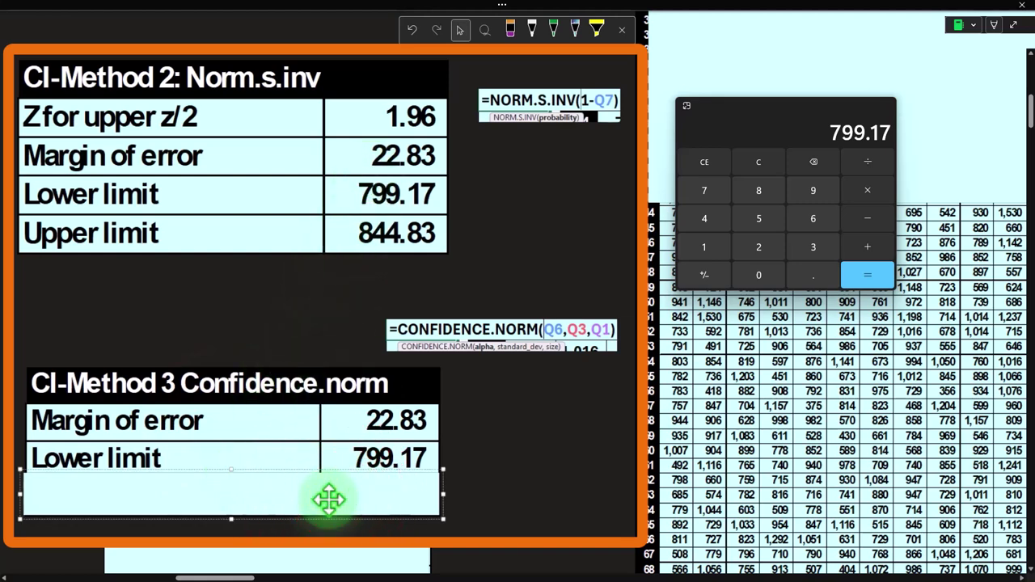
{"action": "key", "text": "Delete"}
{"action": "left_click", "coordinate": [369, 473]}
{"action": "left_click", "coordinate": [387, 425]}
Shrink and delete the cover below the CI-Method 3 table to reveal the 95% conclusion and its interval limits
{"action": "scroll", "coordinate": [385, 418], "scroll_direction": "down", "scroll_amount": 3}
{"action": "left_click", "coordinate": [378, 419]}
{"action": "left_click_drag", "start_coordinate": [226, 400], "coordinate": [225, 475]}
{"action": "left_click", "coordinate": [233, 520]}
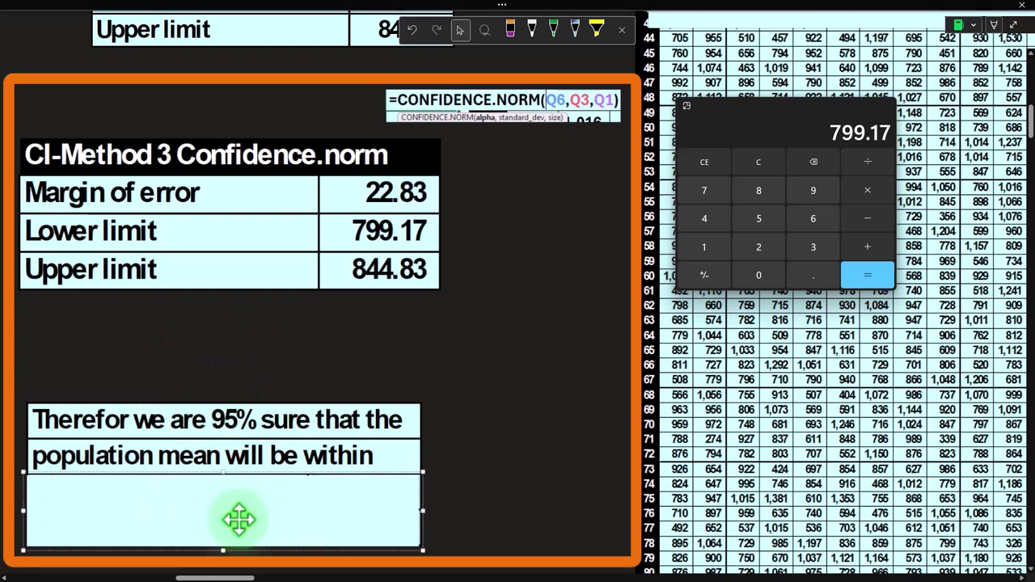
{"action": "key", "text": "Delete"}
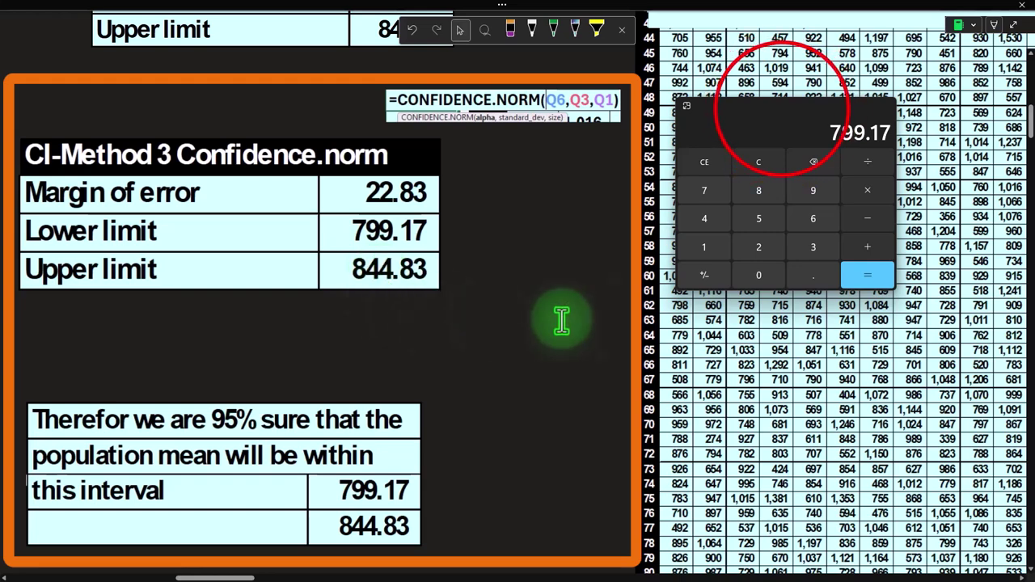
Move the calculator out of view and return to the sample statistics table at the start of the notes
{"action": "left_click_drag", "start_coordinate": [783, 109], "coordinate": [1034, 209]}
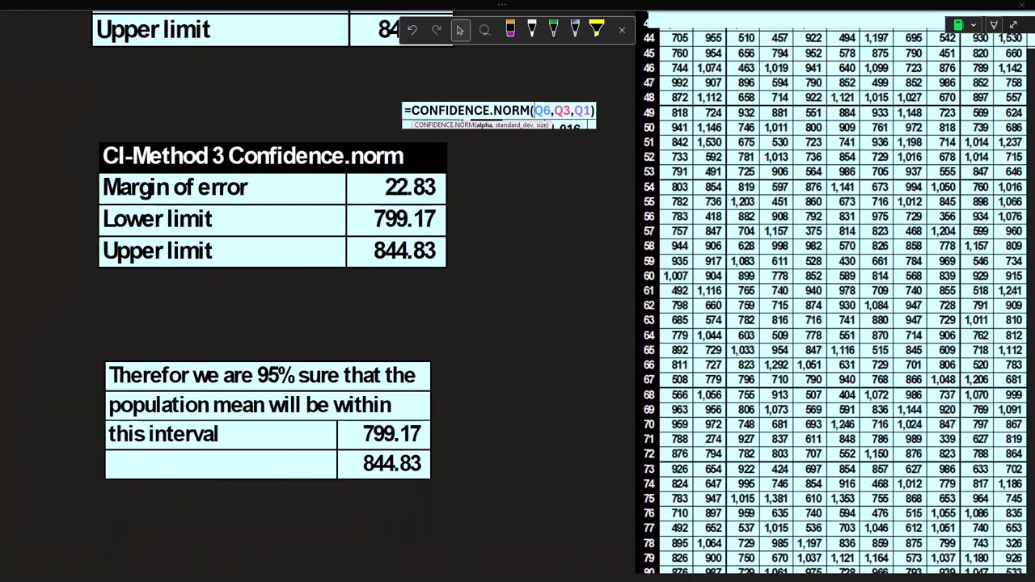
{"action": "left_click", "coordinate": [378, 522]}
{"action": "scroll", "coordinate": [381, 509], "scroll_direction": "up", "scroll_amount": 5}
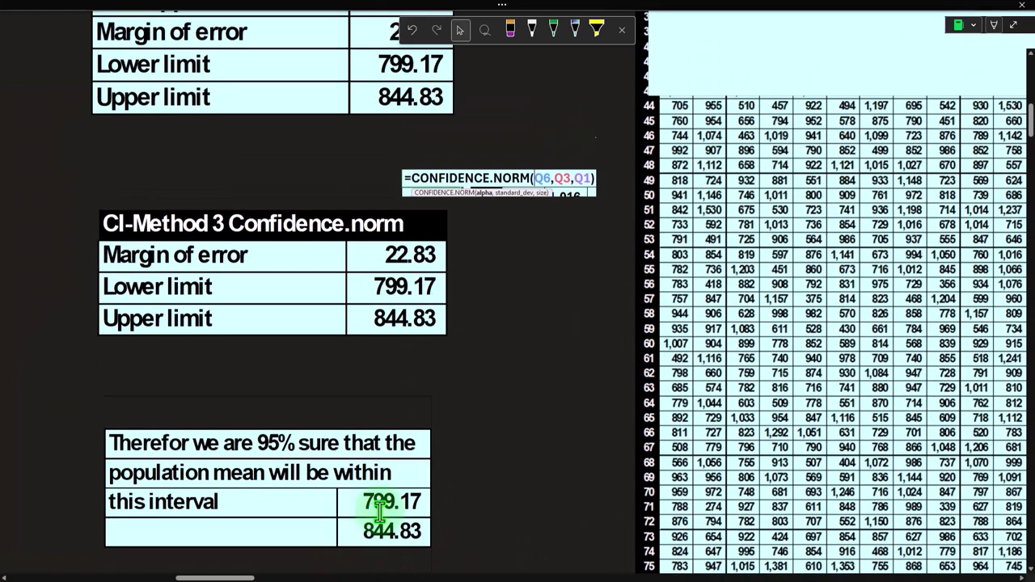
{"action": "scroll", "coordinate": [395, 438], "scroll_direction": "up", "scroll_amount": 6}
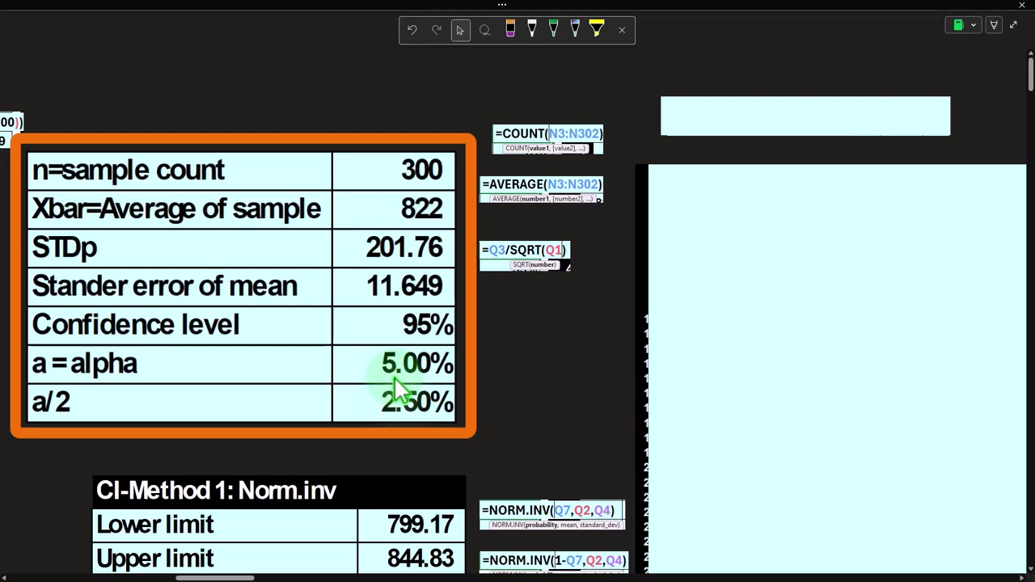
Delete the cover over the INDEX formula above the large sample table, and narrow the table's cover to reveal the first sample column
{"action": "left_click", "coordinate": [218, 569]}
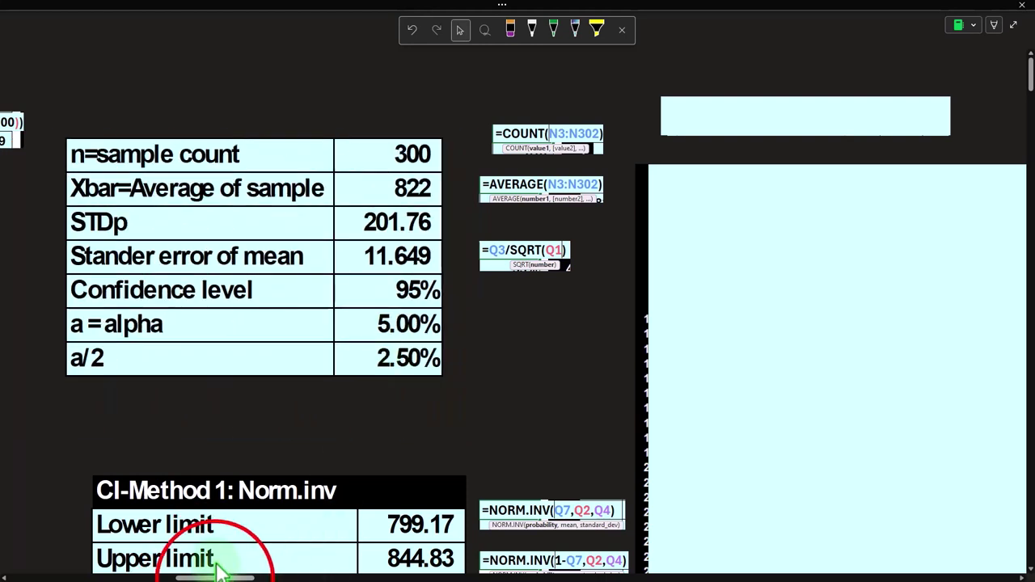
{"action": "left_click_drag", "start_coordinate": [214, 574], "coordinate": [247, 575]}
{"action": "left_click", "coordinate": [355, 113]}
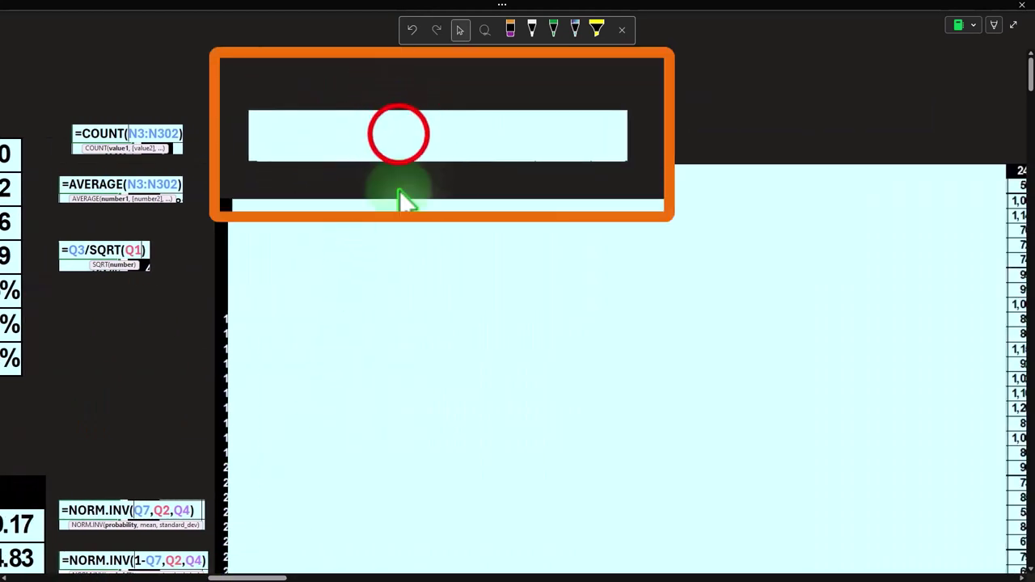
{"action": "left_click", "coordinate": [238, 328]}
{"action": "left_click_drag", "start_coordinate": [224, 487], "coordinate": [281, 490]}
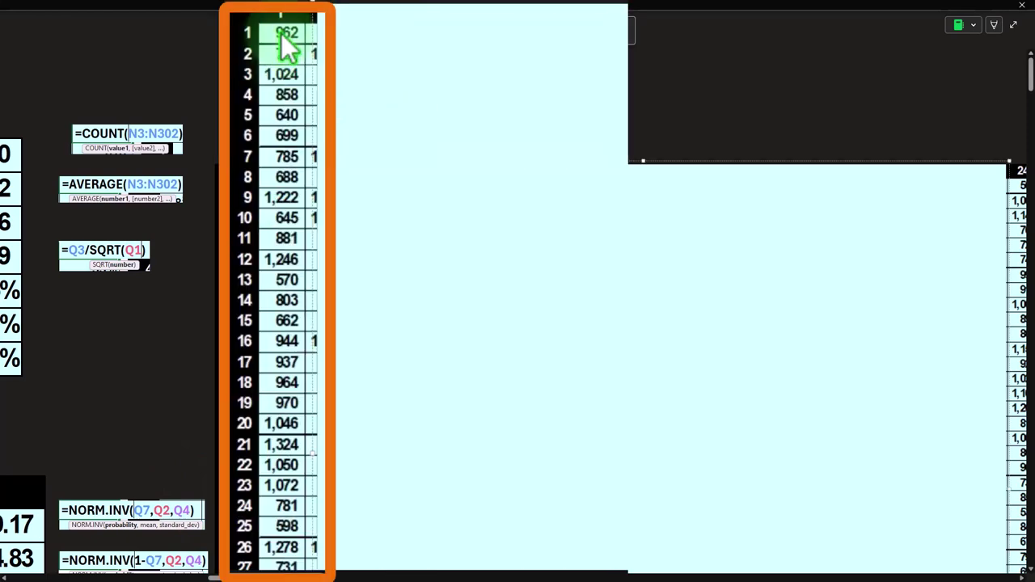
Revisit the single Sample Fees column and its INDEX formula, and delete the remaining cover over the large sample table
{"action": "left_click_drag", "start_coordinate": [271, 577], "coordinate": [195, 570]}
{"action": "left_click", "coordinate": [785, 349]}
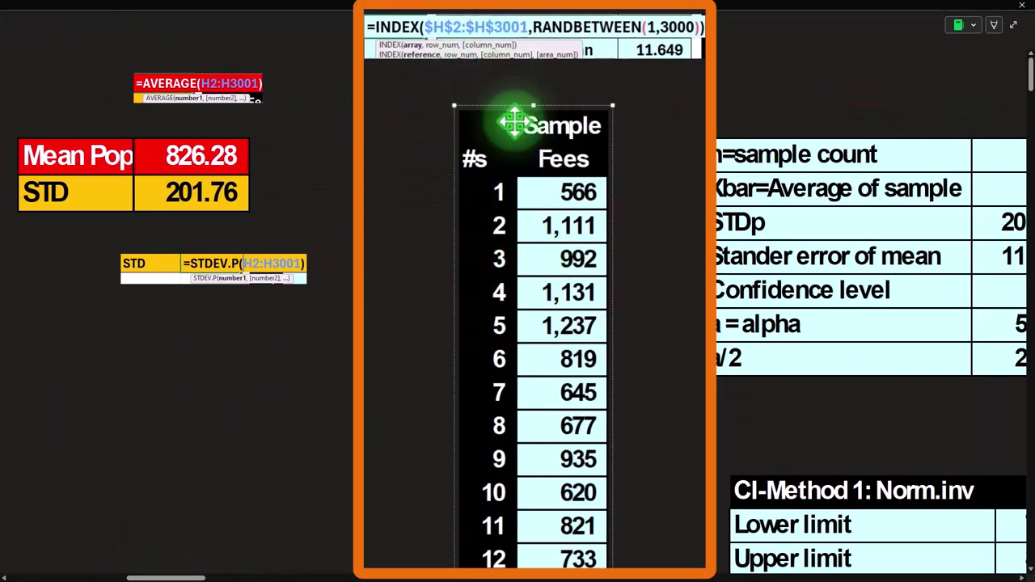
{"action": "key", "text": "Escape"}
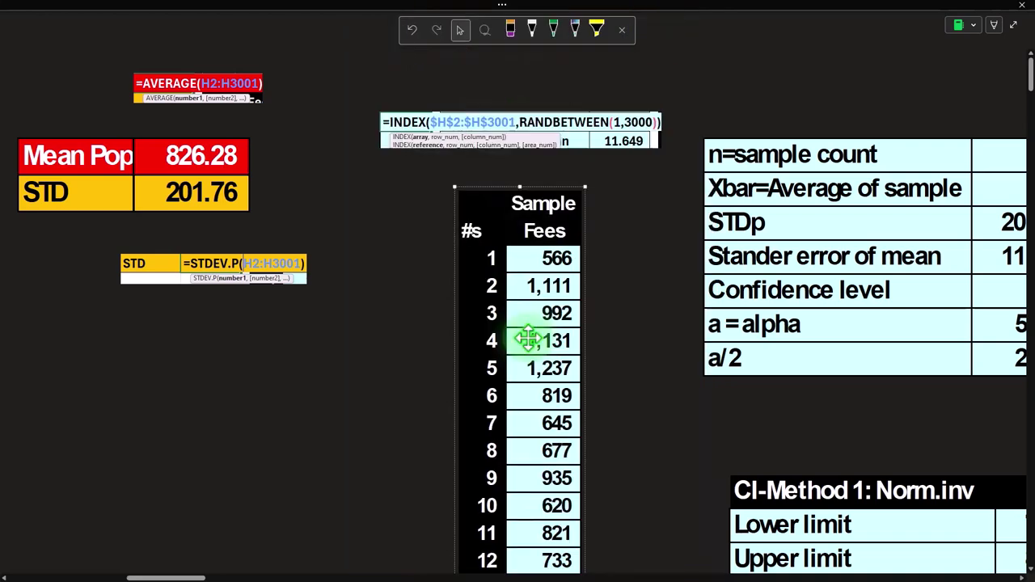
{"action": "left_click_drag", "start_coordinate": [166, 577], "coordinate": [283, 578]}
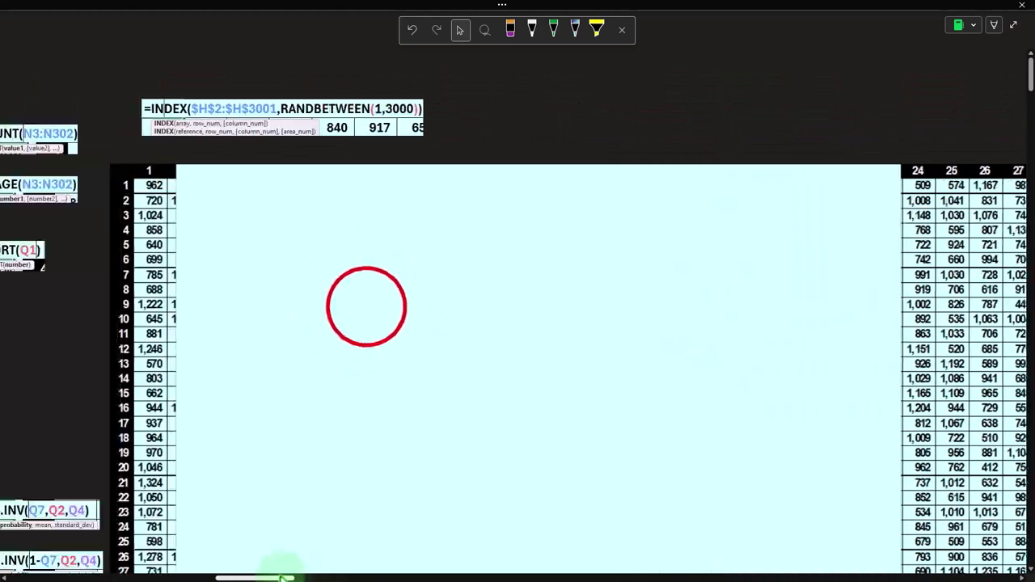
{"action": "left_click", "coordinate": [367, 306]}
{"action": "key", "text": "Delete"}
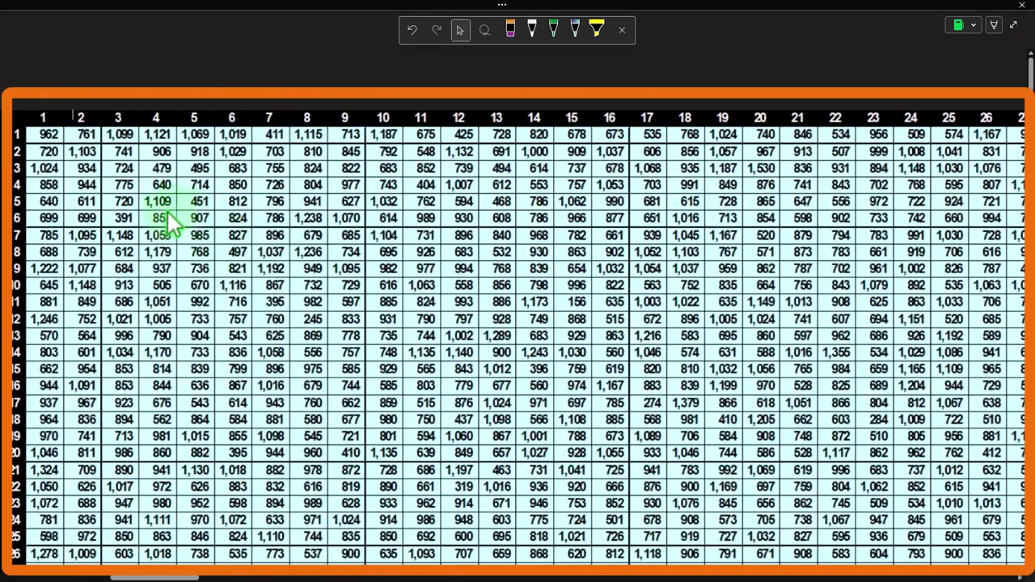
Shrink the cover of the summary table beyond sample 100 to reveal the sample numbers and Mean row, and relate them to the sample columns
{"action": "left_click_drag", "start_coordinate": [162, 578], "coordinate": [171, 578]}
{"action": "left_click_drag", "start_coordinate": [267, 576], "coordinate": [574, 576]}
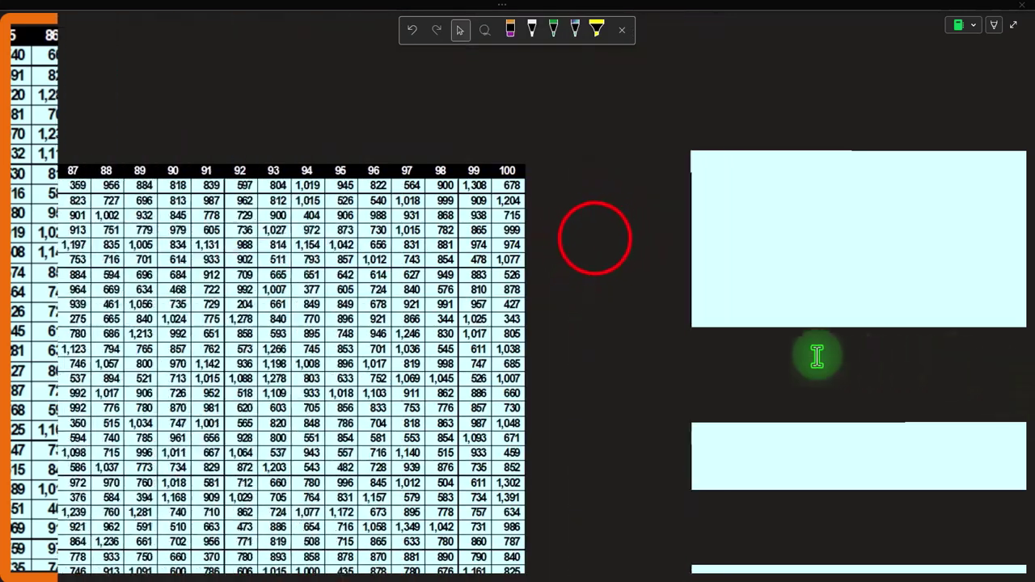
{"action": "left_click", "coordinate": [594, 241]}
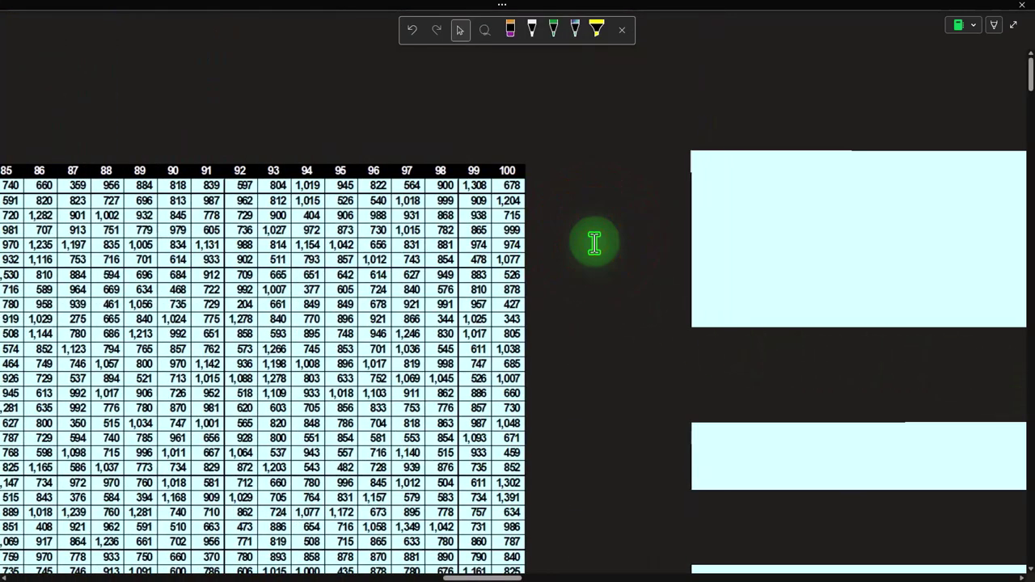
{"action": "left_click", "coordinate": [511, 562]}
{"action": "scroll", "coordinate": [512, 562], "scroll_direction": "right", "scroll_amount": 10}
{"action": "left_click", "coordinate": [415, 291]}
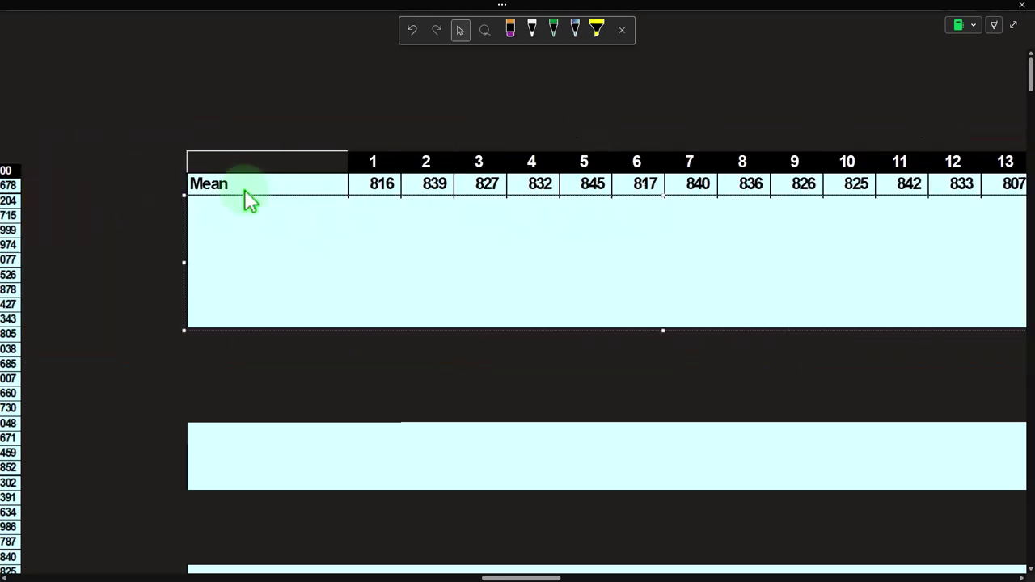
{"action": "left_click_drag", "start_coordinate": [548, 577], "coordinate": [511, 577]}
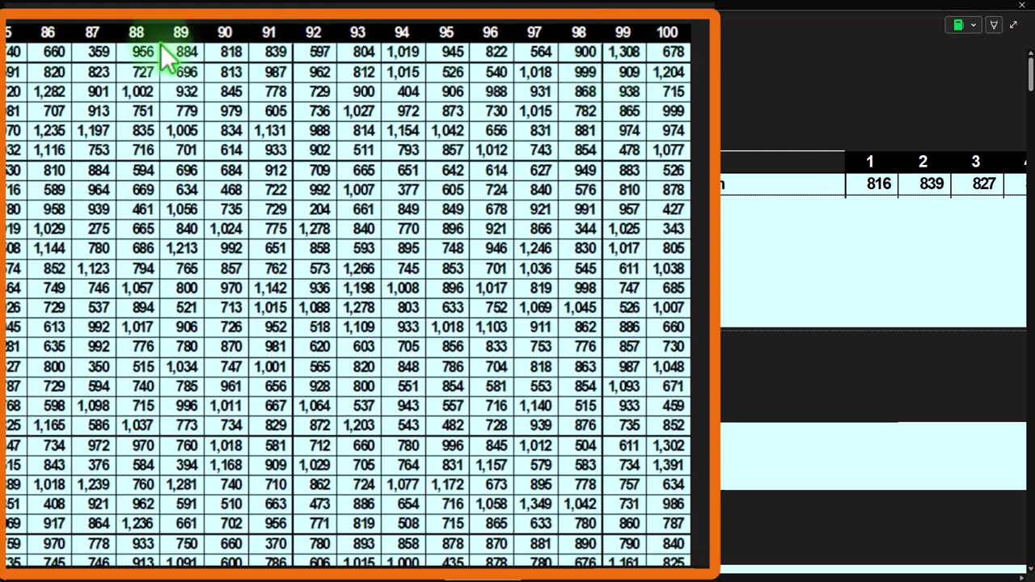
Return to the start of the summary table and shrink its cover to reveal the STDs, n=sample count and Standard error of mean rows
{"action": "left_click_drag", "start_coordinate": [489, 577], "coordinate": [528, 575]}
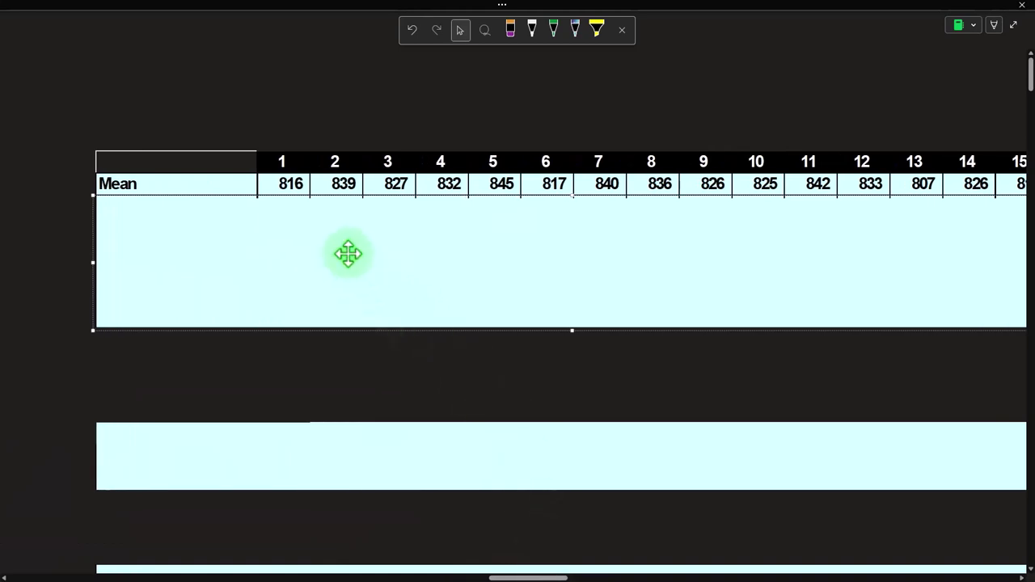
{"action": "left_click", "coordinate": [261, 199]}
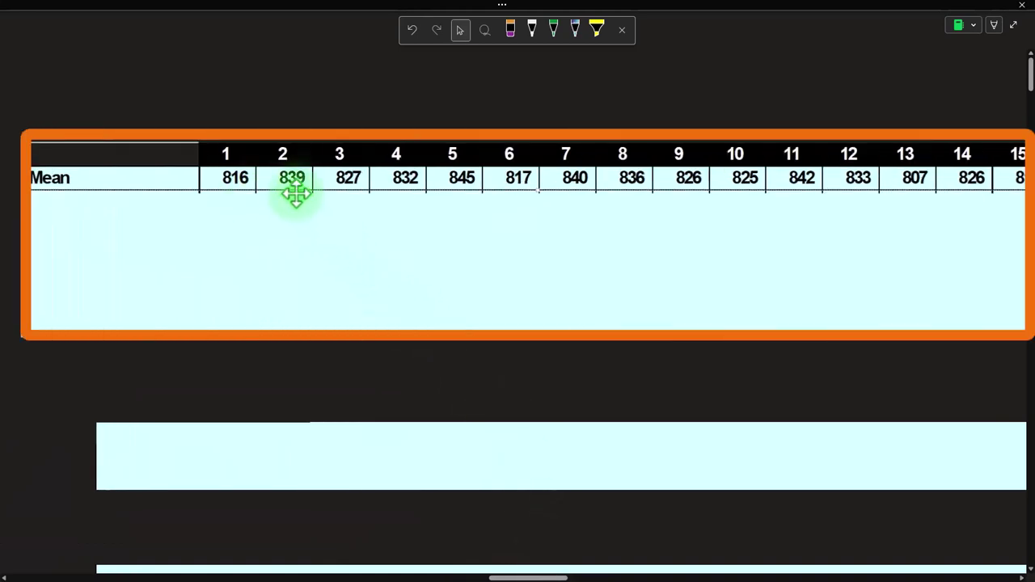
{"action": "left_click", "coordinate": [556, 195]}
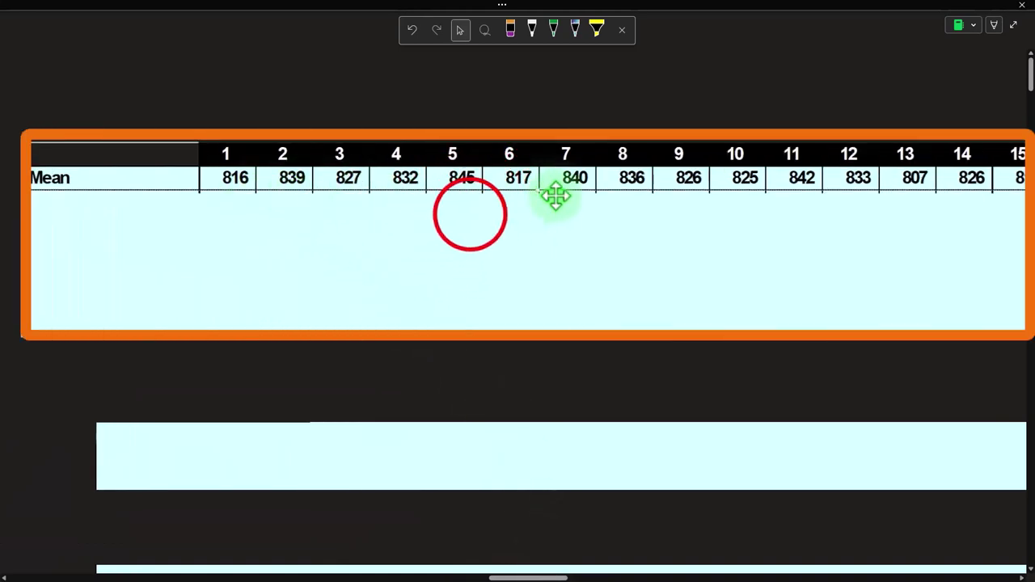
{"action": "left_click", "coordinate": [534, 194]}
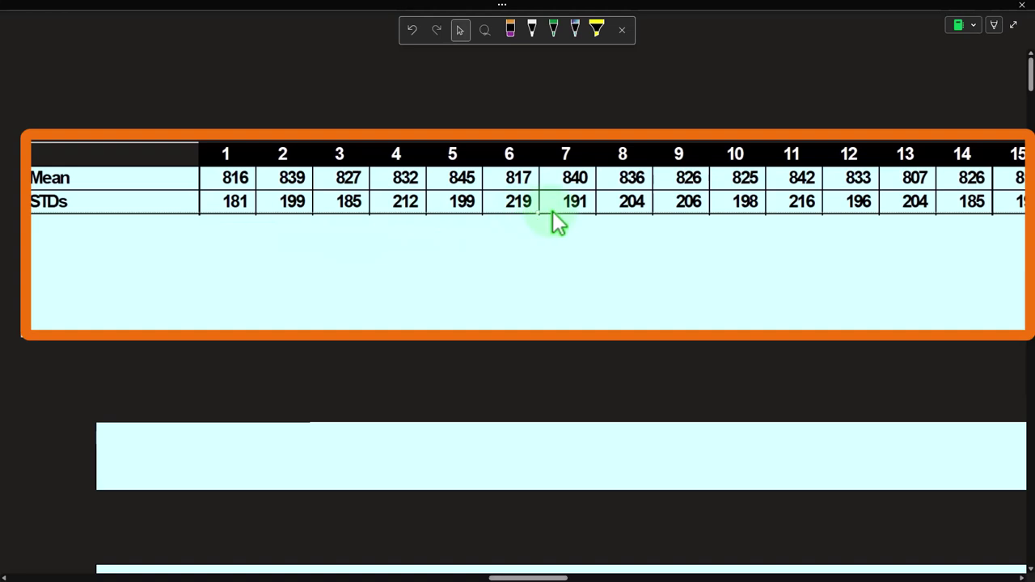
{"action": "left_click_drag", "start_coordinate": [537, 214], "coordinate": [528, 240]}
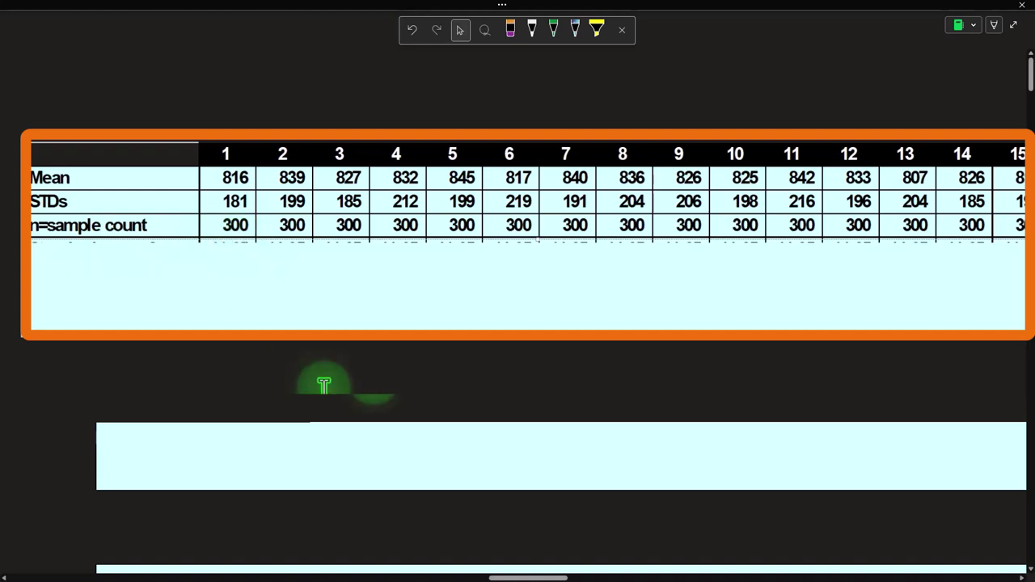
{"action": "left_click_drag", "start_coordinate": [539, 243], "coordinate": [539, 264]}
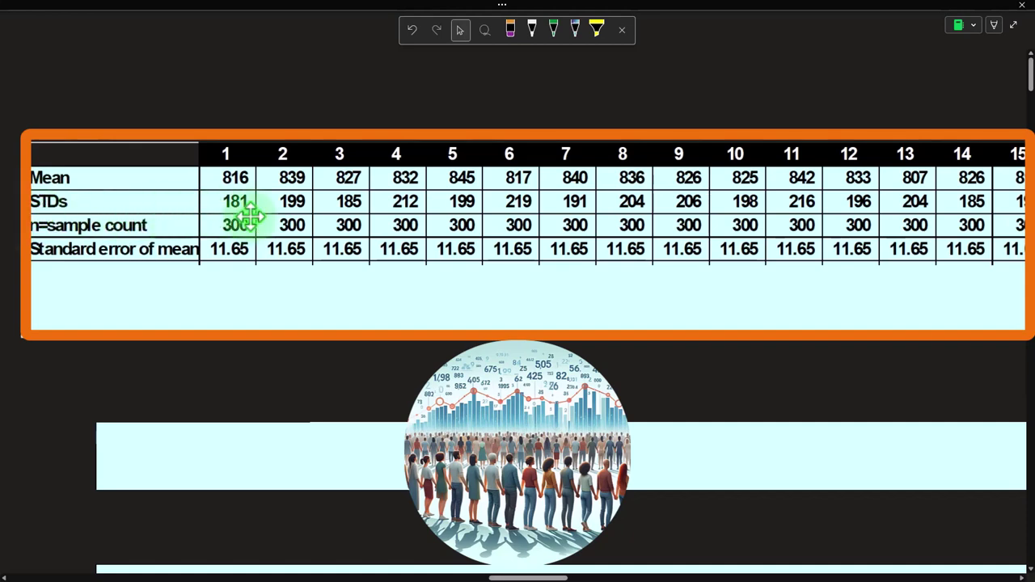
Shrink the summary table's cover further to reveal the Confidence level given, a=alpha and a/2 rows
{"action": "left_click", "coordinate": [237, 286]}
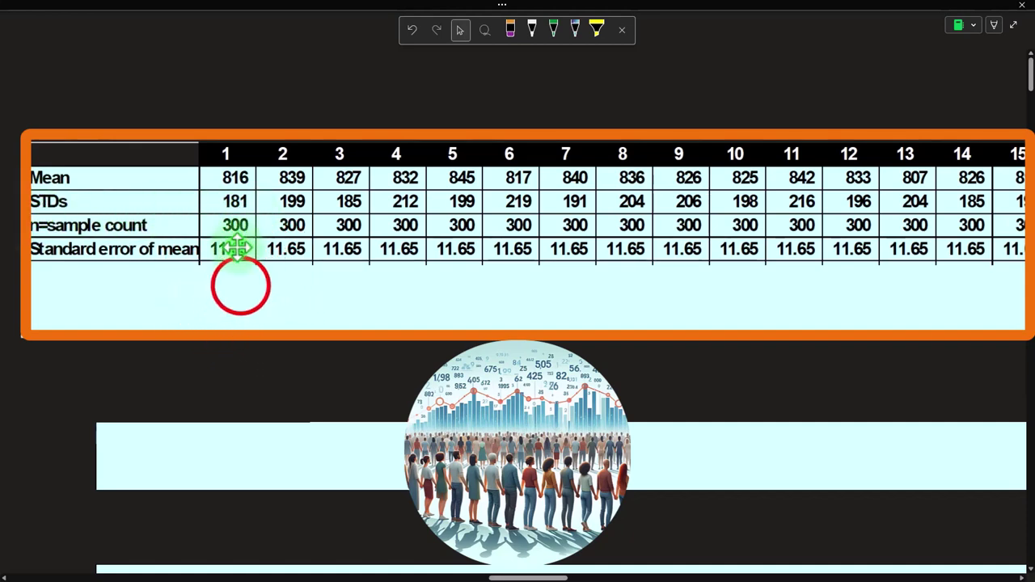
{"action": "left_click", "coordinate": [526, 267]}
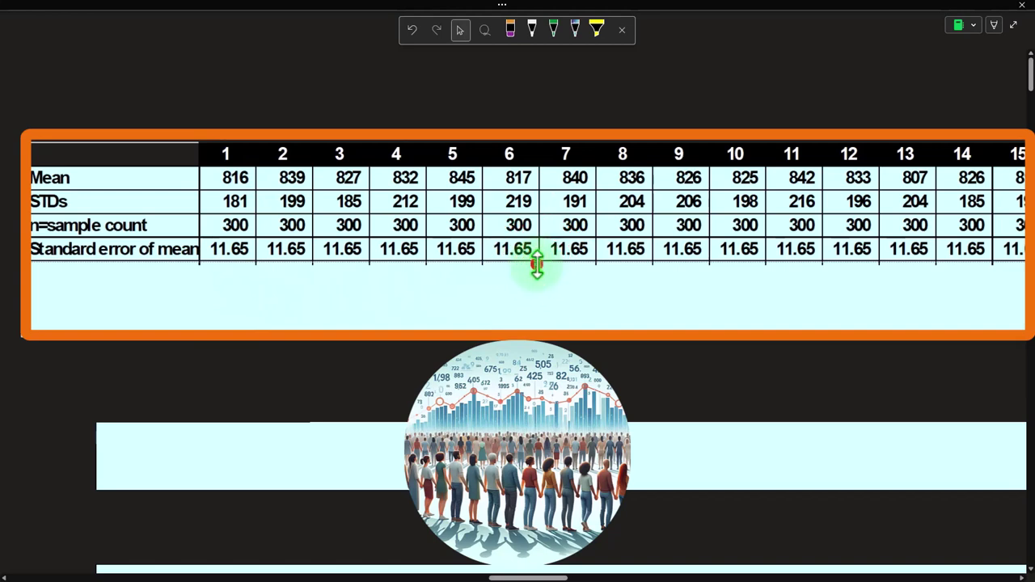
{"action": "left_click_drag", "start_coordinate": [533, 279], "coordinate": [533, 284]}
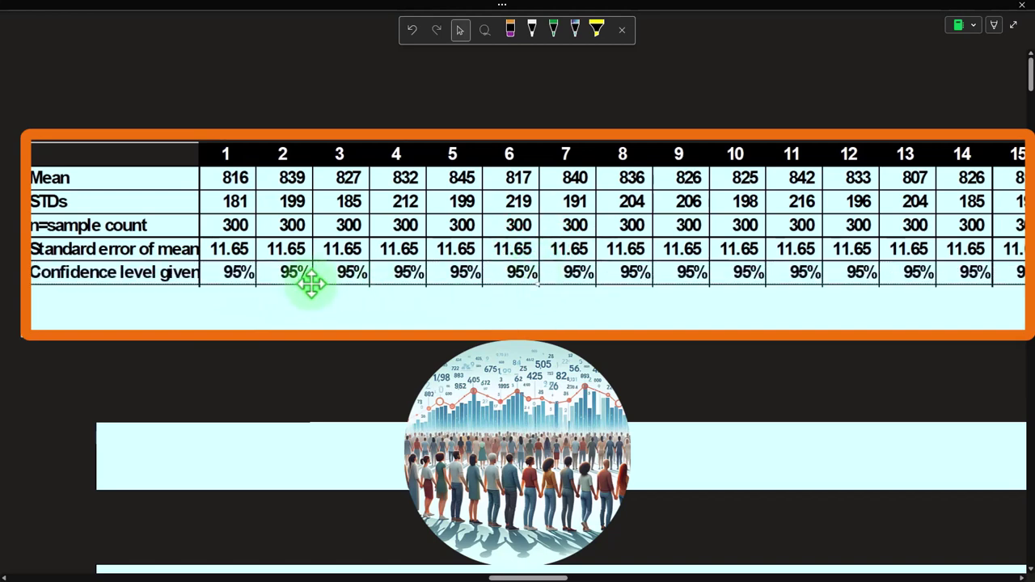
{"action": "left_click", "coordinate": [536, 283]}
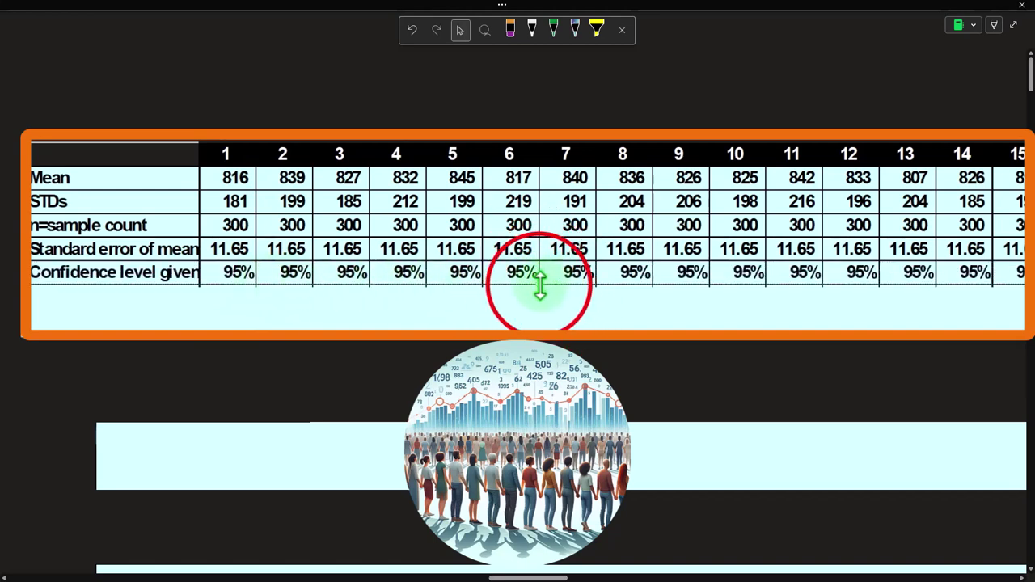
{"action": "left_click", "coordinate": [539, 303]}
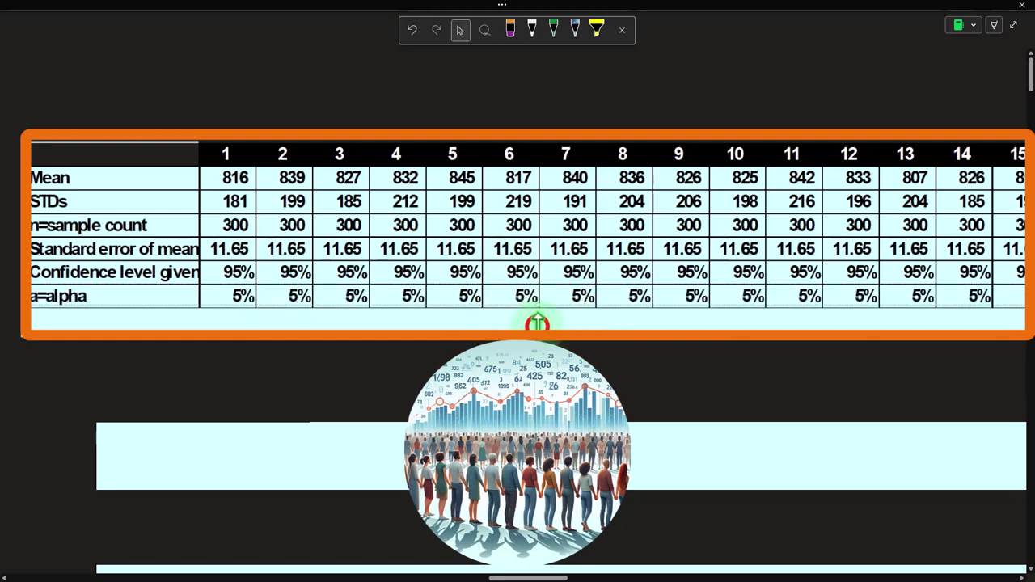
{"action": "left_click", "coordinate": [538, 321]}
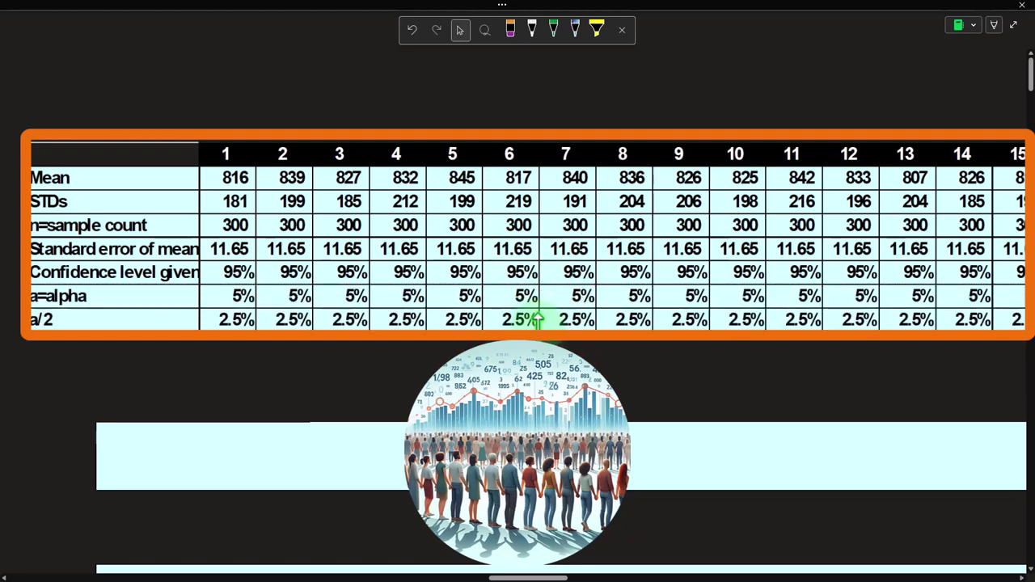
Uncover the Method 1: Norm.inv lower and upper limits, and delete the cover over the Actual and Logic test rows
{"action": "left_click", "coordinate": [283, 360]}
{"action": "left_click", "coordinate": [580, 323]}
{"action": "left_click", "coordinate": [496, 374]}
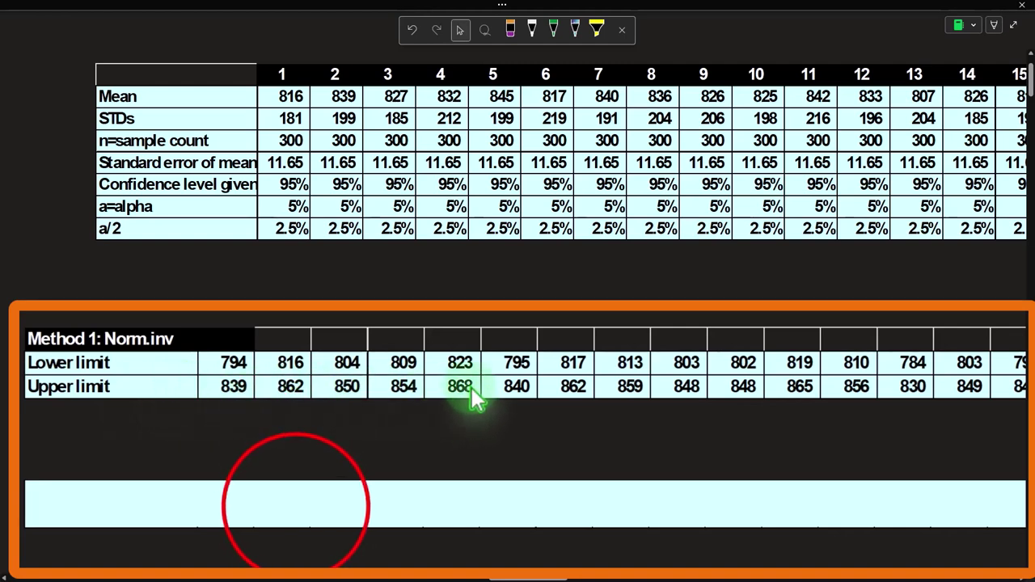
{"action": "left_click", "coordinate": [297, 515]}
{"action": "key", "text": "Delete"}
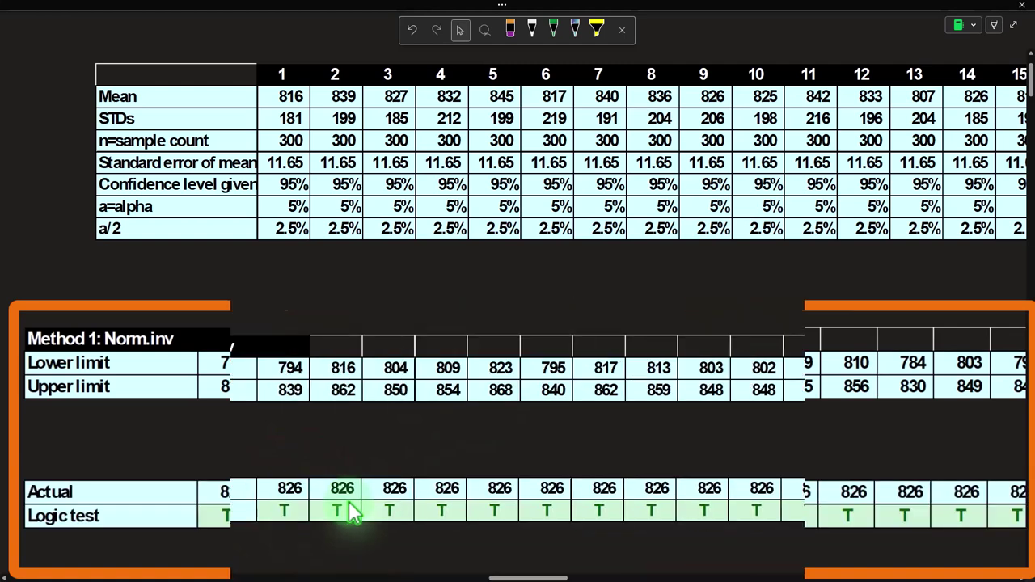
Examine the Actual and Logic test rows against the Method 1 limits across the samples, looking for F results
{"action": "left_click", "coordinate": [353, 511]}
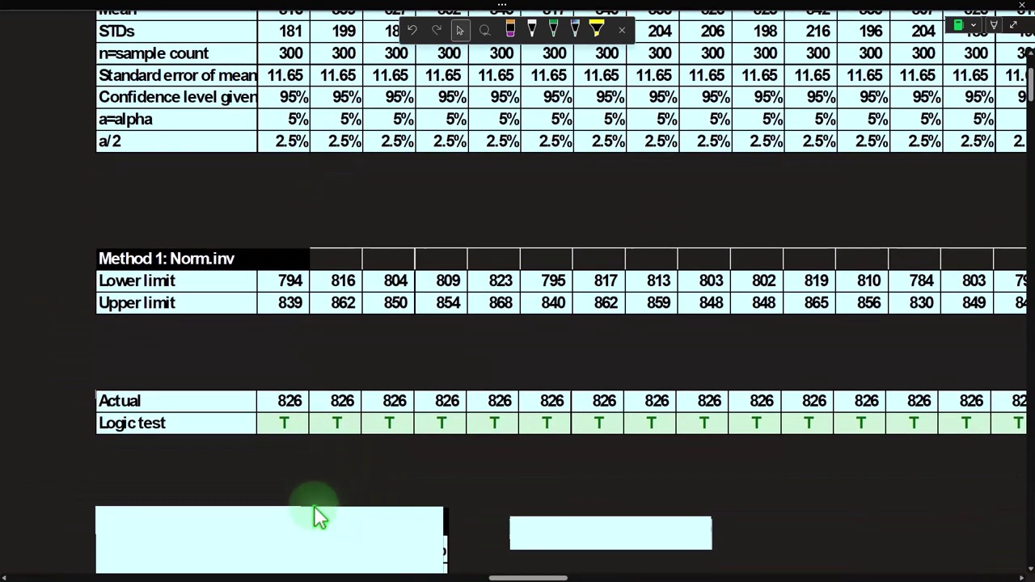
{"action": "left_click", "coordinate": [258, 402]}
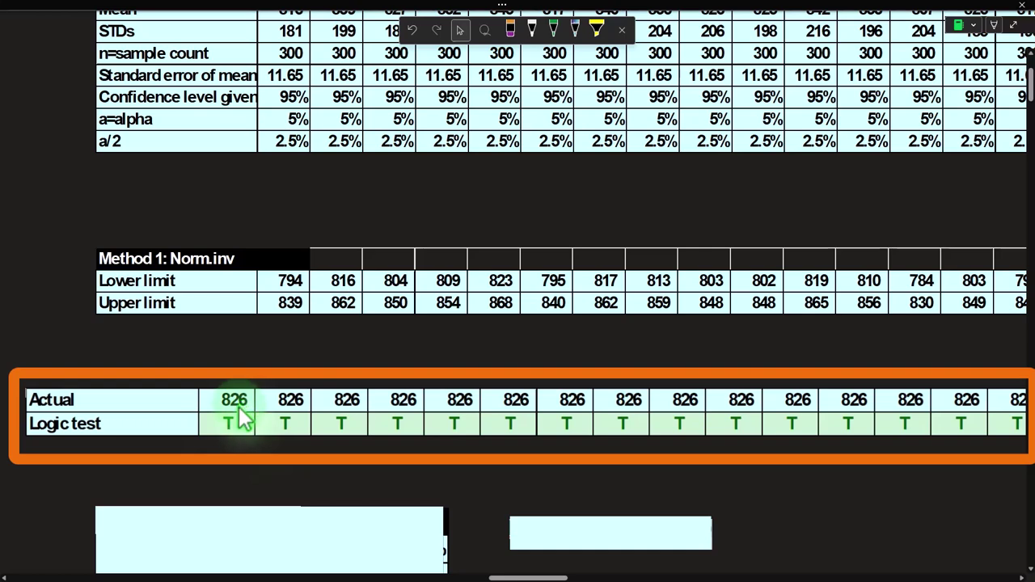
{"action": "left_click", "coordinate": [239, 407]}
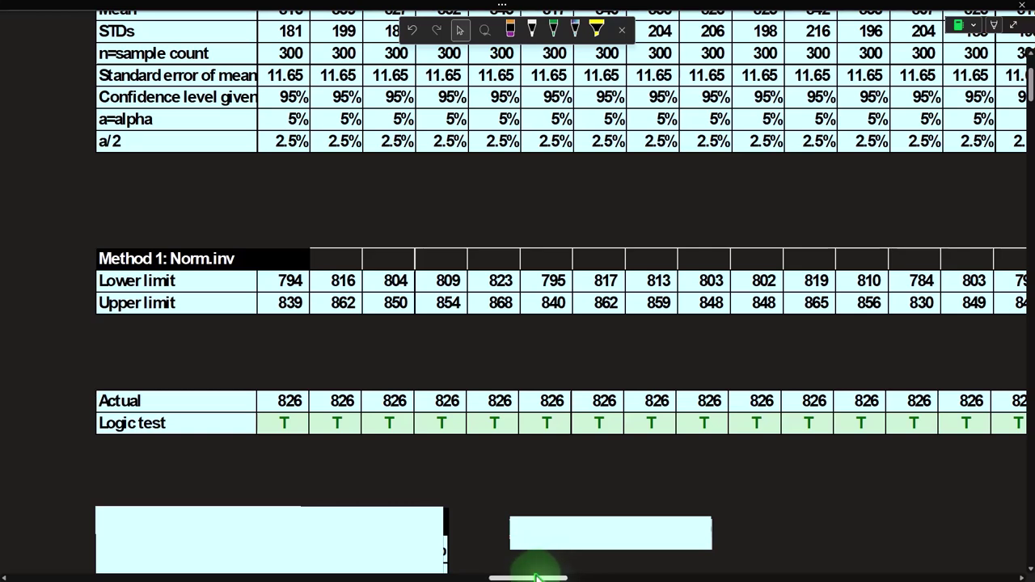
{"action": "left_click", "coordinate": [279, 397]}
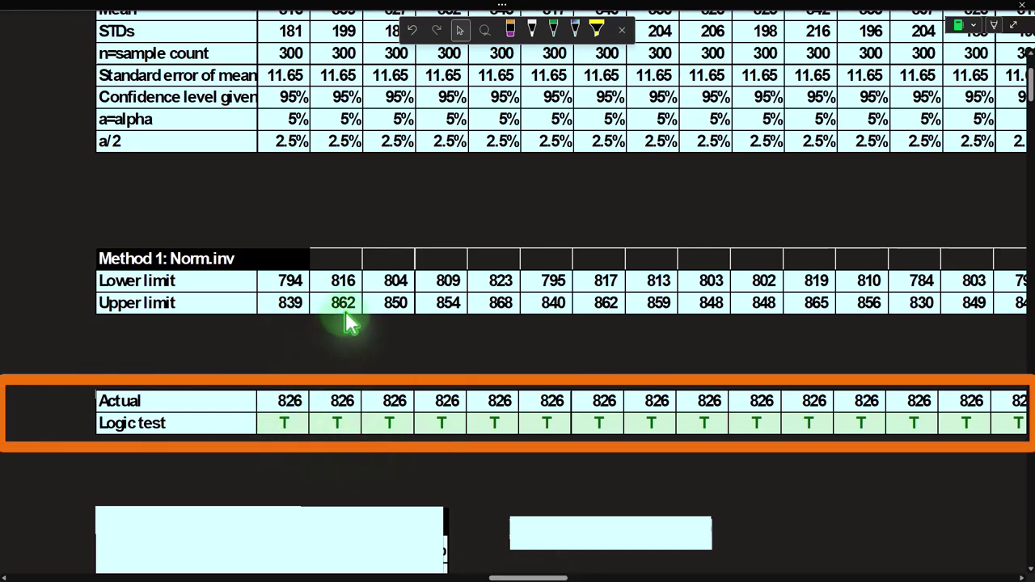
{"action": "left_click_drag", "start_coordinate": [512, 577], "coordinate": [606, 576]}
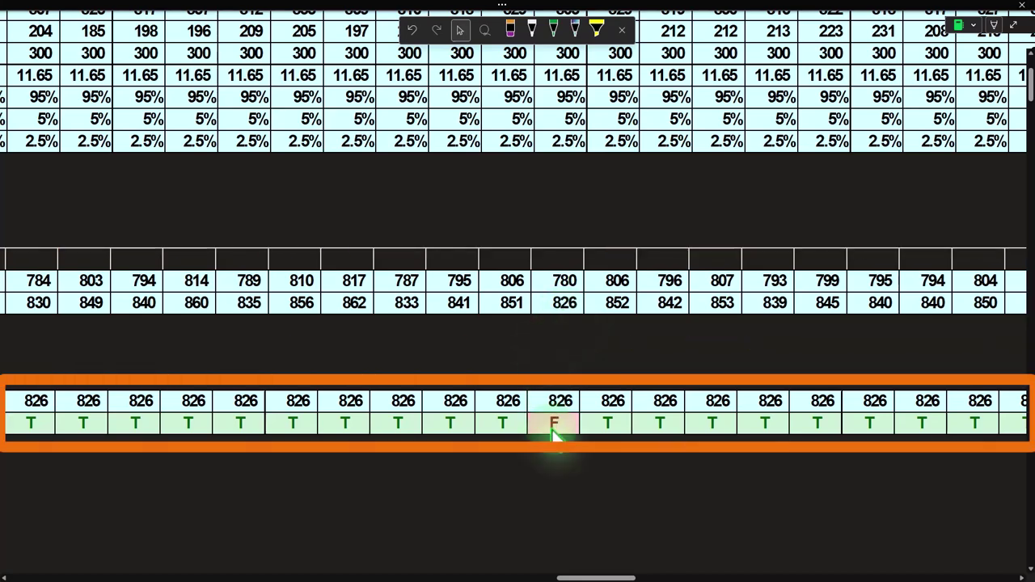
{"action": "left_click_drag", "start_coordinate": [606, 577], "coordinate": [670, 577]}
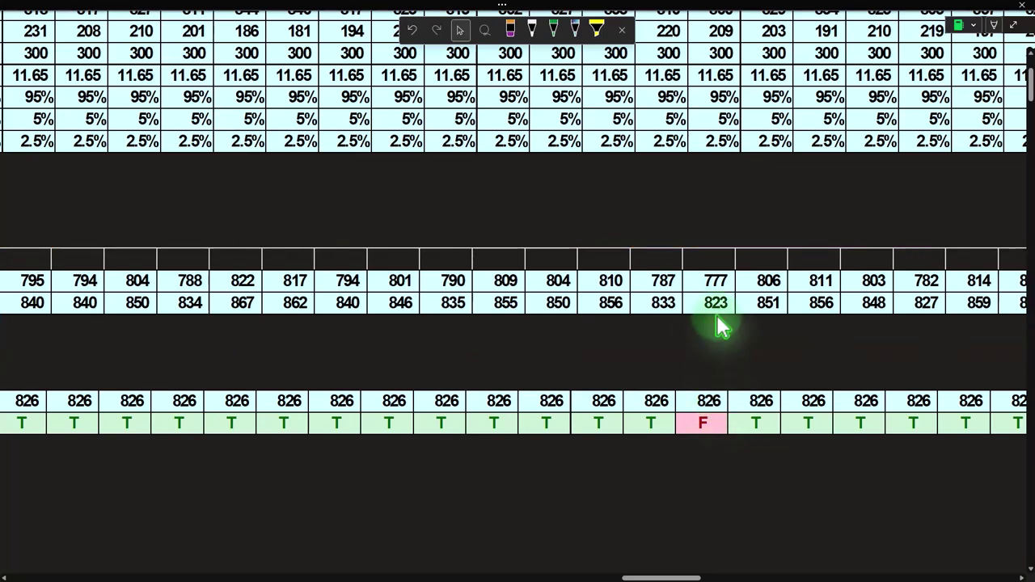
{"action": "left_click_drag", "start_coordinate": [681, 576], "coordinate": [838, 576]}
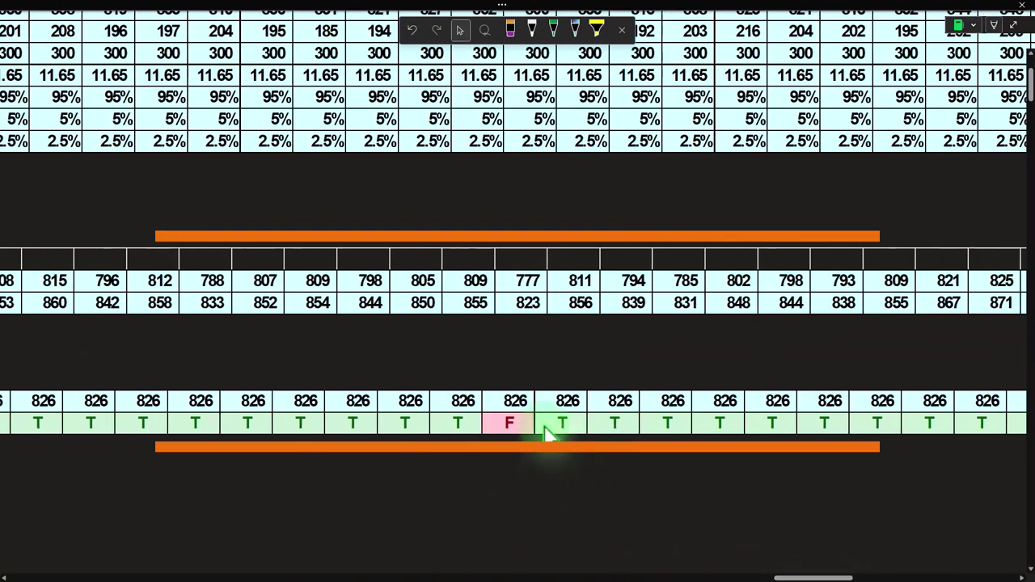
Reveal the T and F rows of the Count and % table one at a time, and delete its remaining cover to show Total
{"action": "left_click_drag", "start_coordinate": [798, 575], "coordinate": [524, 574]}
{"action": "left_click", "coordinate": [369, 393]}
{"action": "scroll", "coordinate": [388, 386], "scroll_direction": "down", "scroll_amount": 2}
{"action": "left_click_drag", "start_coordinate": [231, 332], "coordinate": [233, 390]}
{"action": "left_click", "coordinate": [231, 392]}
{"action": "left_click", "coordinate": [228, 391]}
{"action": "left_click_drag", "start_coordinate": [228, 391], "coordinate": [228, 417]}
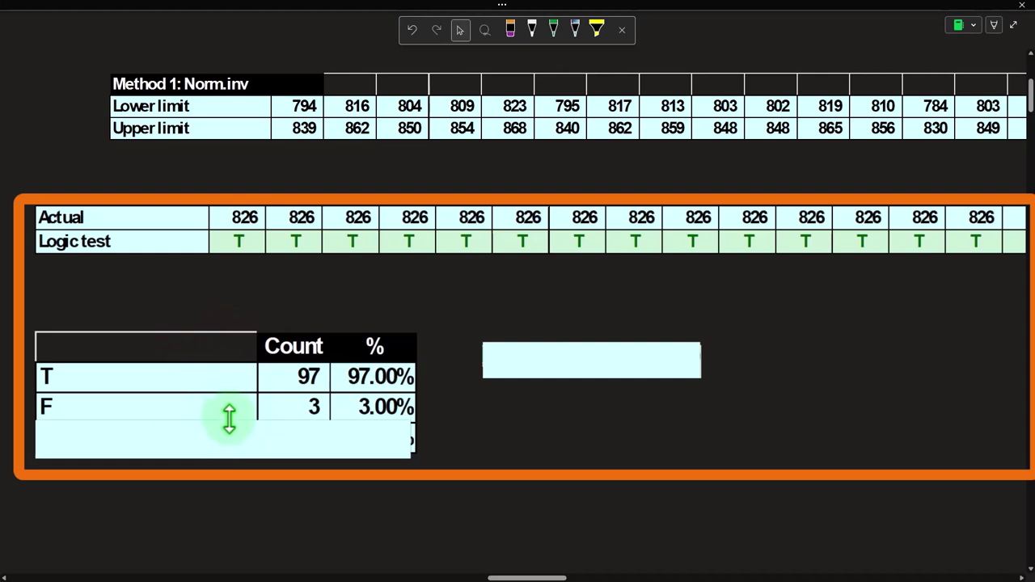
{"action": "left_click", "coordinate": [298, 441]}
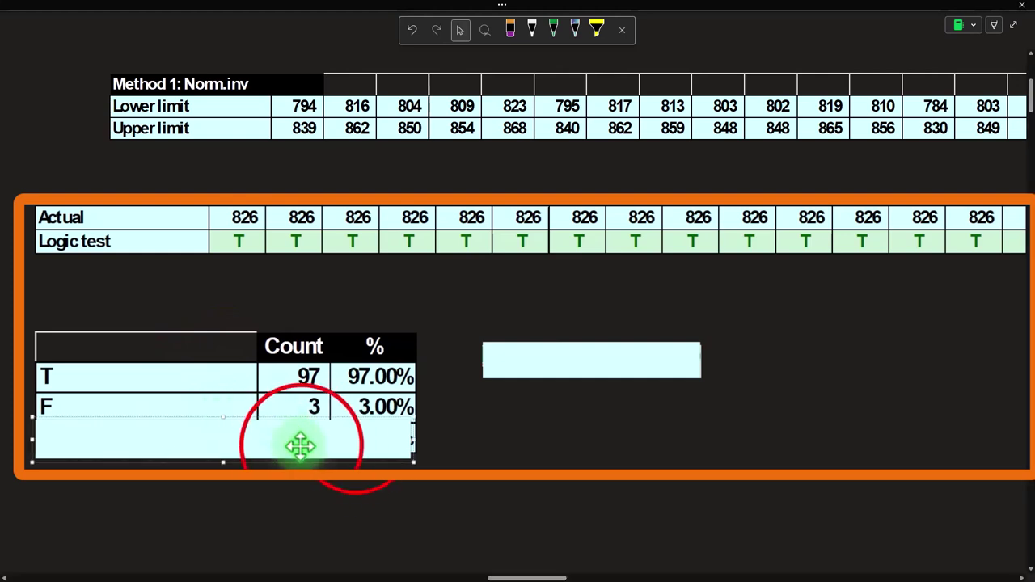
{"action": "key", "text": "Delete"}
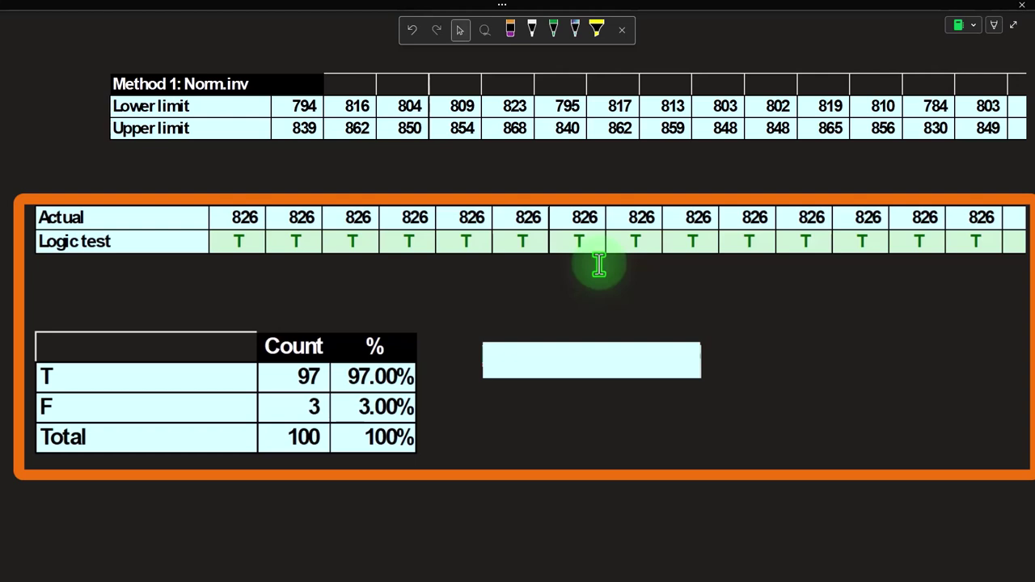
Delete the cover over the COUNTIF formula beside the Count and % table, and relate the formula to the Logic test row
{"action": "left_click", "coordinate": [557, 372]}
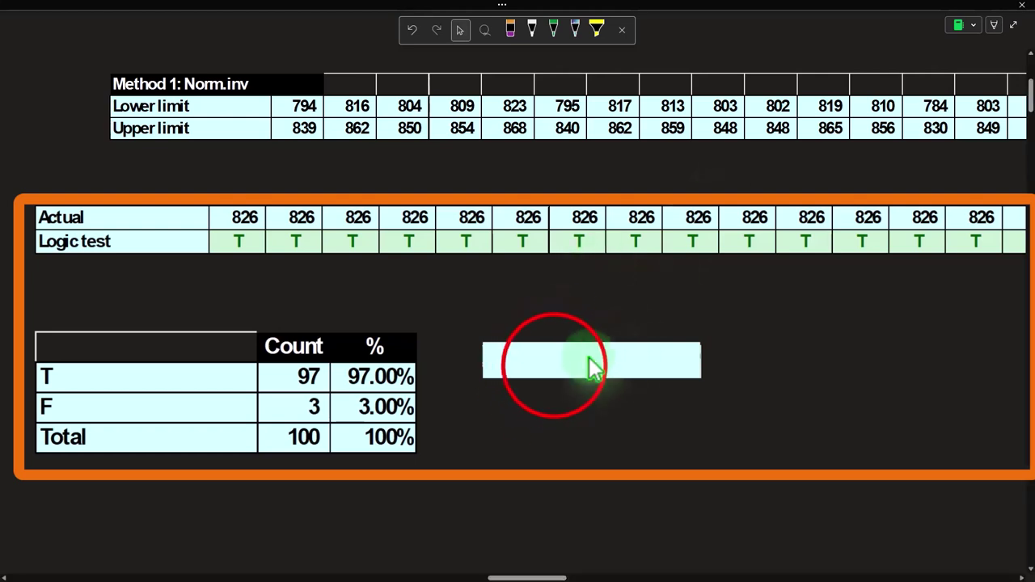
{"action": "double_click", "coordinate": [556, 372]}
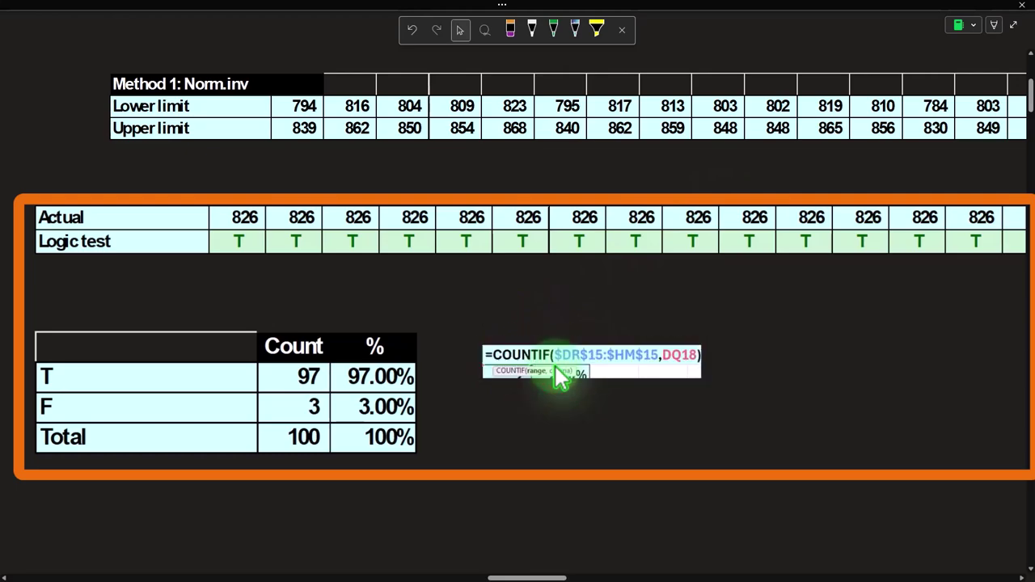
{"action": "scroll", "coordinate": [607, 384], "scroll_direction": "up", "scroll_amount": 5}
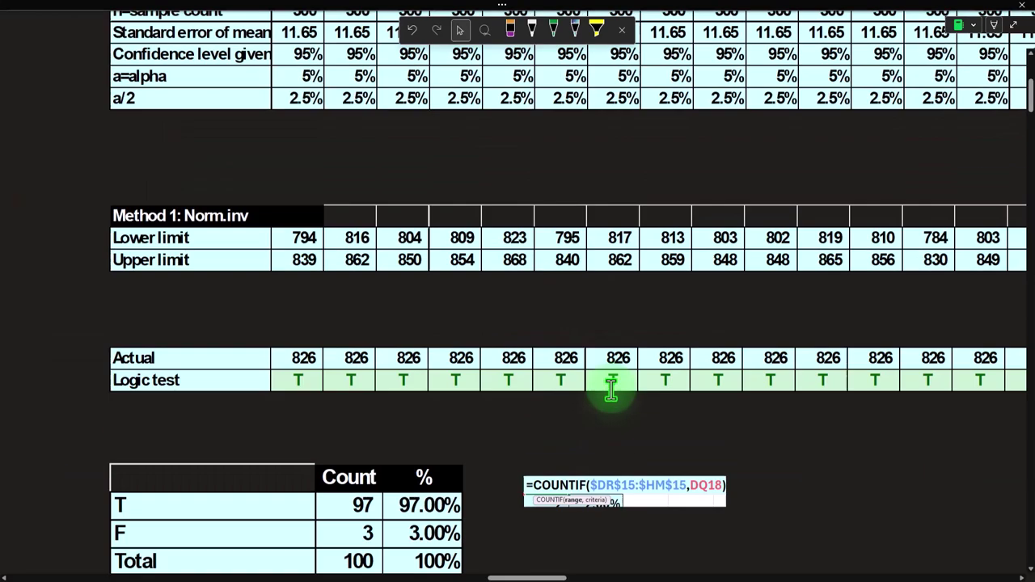
Go to the sample 100 column and uncover the Graph STD table beyond it, including the Lower x and Upper values
{"action": "left_click_drag", "start_coordinate": [527, 576], "coordinate": [930, 575]}
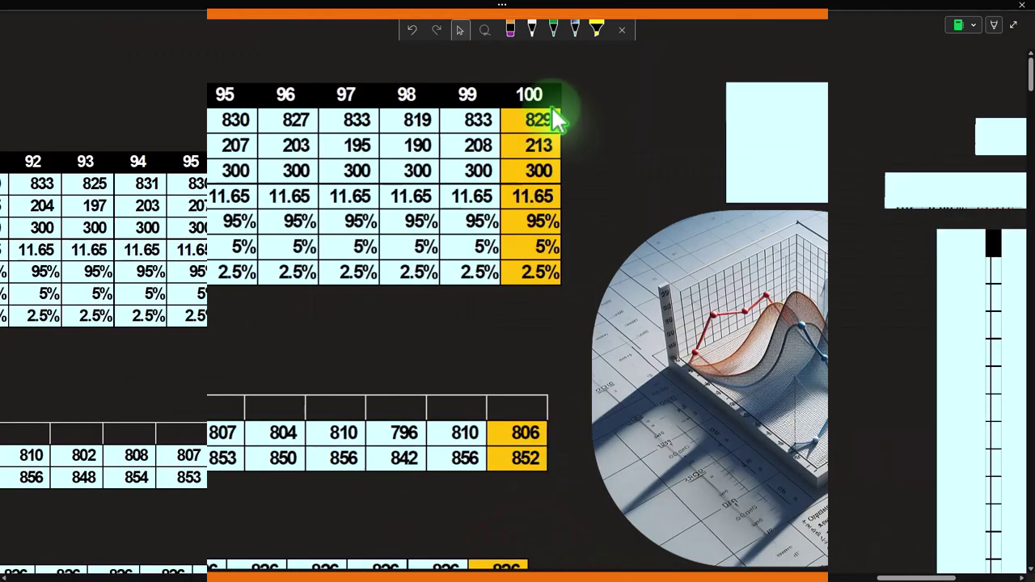
{"action": "scroll", "coordinate": [529, 348], "scroll_direction": "down", "scroll_amount": 3}
{"action": "scroll", "coordinate": [534, 389], "scroll_direction": "up", "scroll_amount": 3}
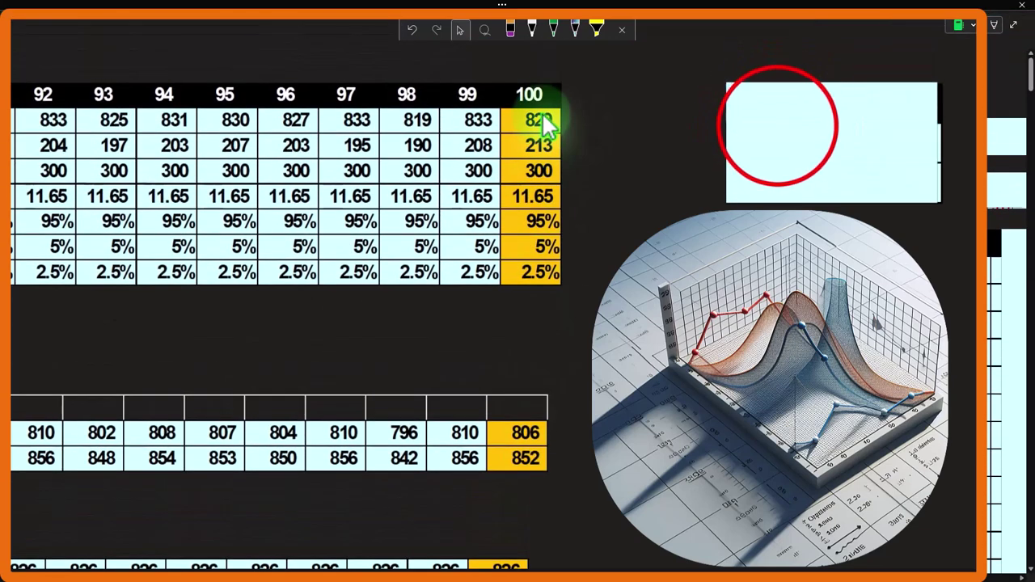
{"action": "left_click", "coordinate": [825, 87]}
{"action": "left_click_drag", "start_coordinate": [832, 79], "coordinate": [832, 155]}
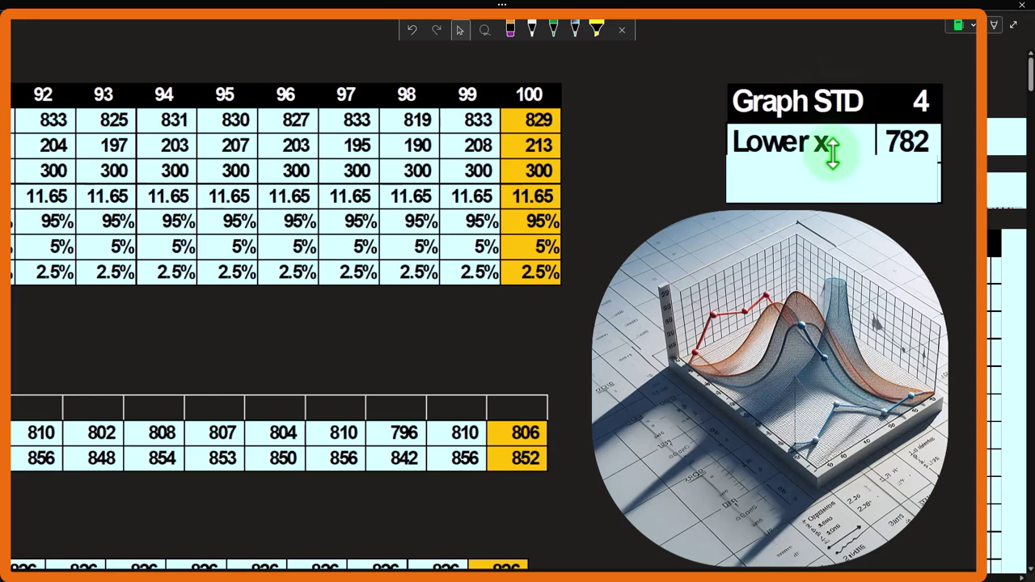
{"action": "key", "text": "Delete"}
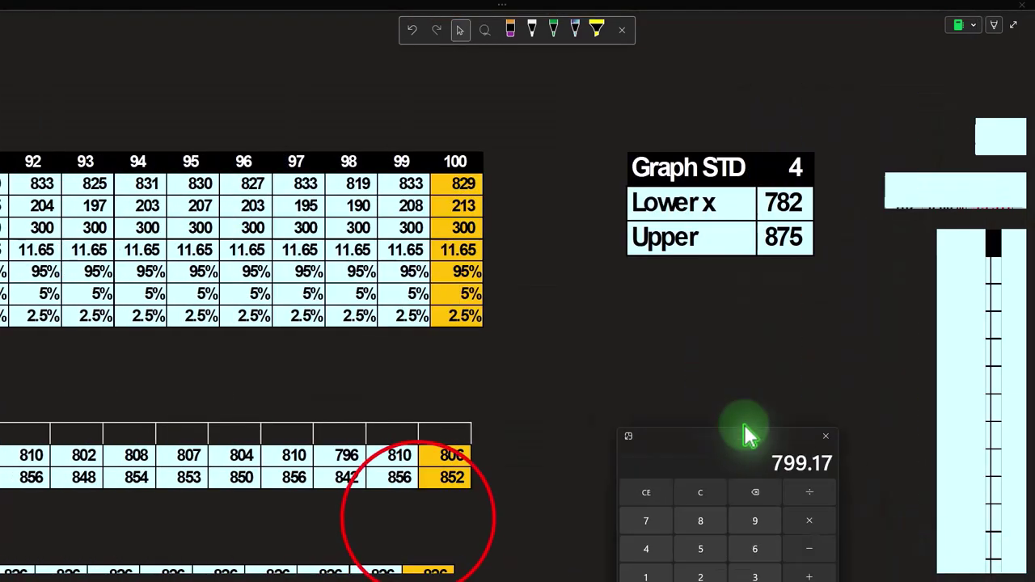
Bring the bell curve chart into view, move the calculator below it to examine the curve, and place the calculator back over the chart
{"action": "left_click_drag", "start_coordinate": [891, 578], "coordinate": [952, 577]}
{"action": "scroll", "coordinate": [819, 463], "scroll_direction": "down", "scroll_amount": 2}
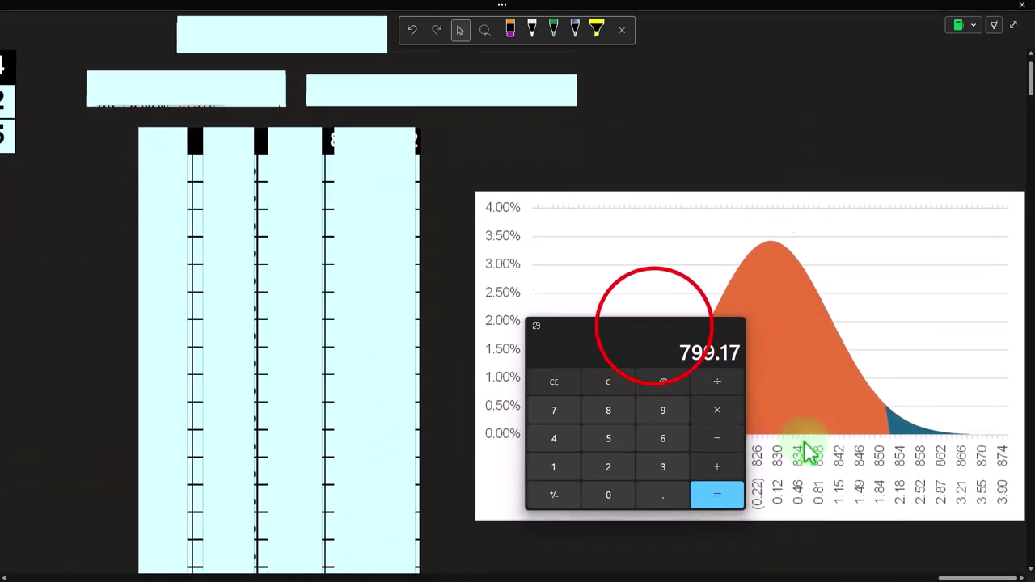
{"action": "left_click_drag", "start_coordinate": [654, 327], "coordinate": [694, 503]}
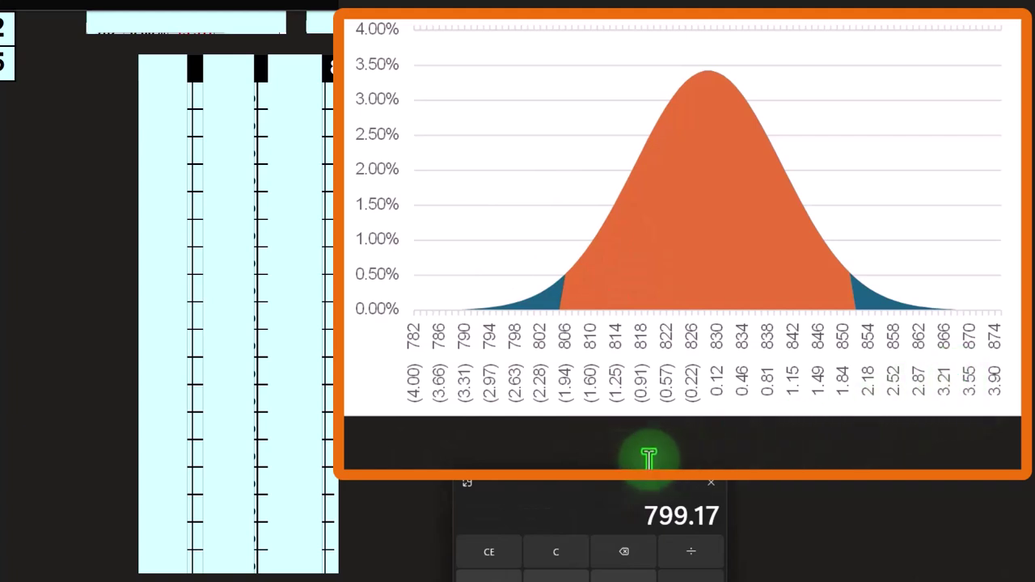
{"action": "left_click", "coordinate": [568, 488]}
{"action": "left_click_drag", "start_coordinate": [569, 488], "coordinate": [586, 219]}
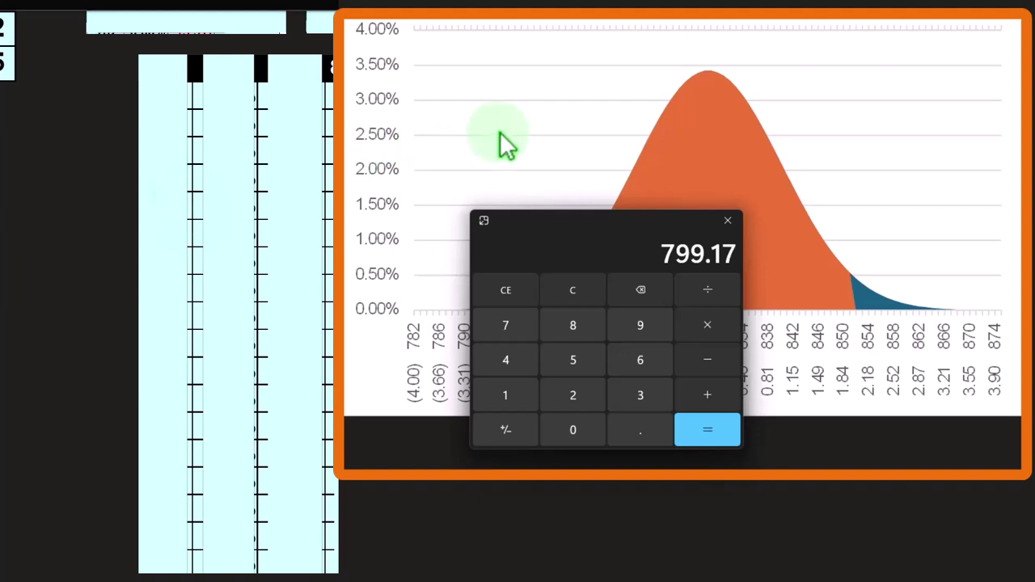
{"action": "left_click", "coordinate": [391, 441]}
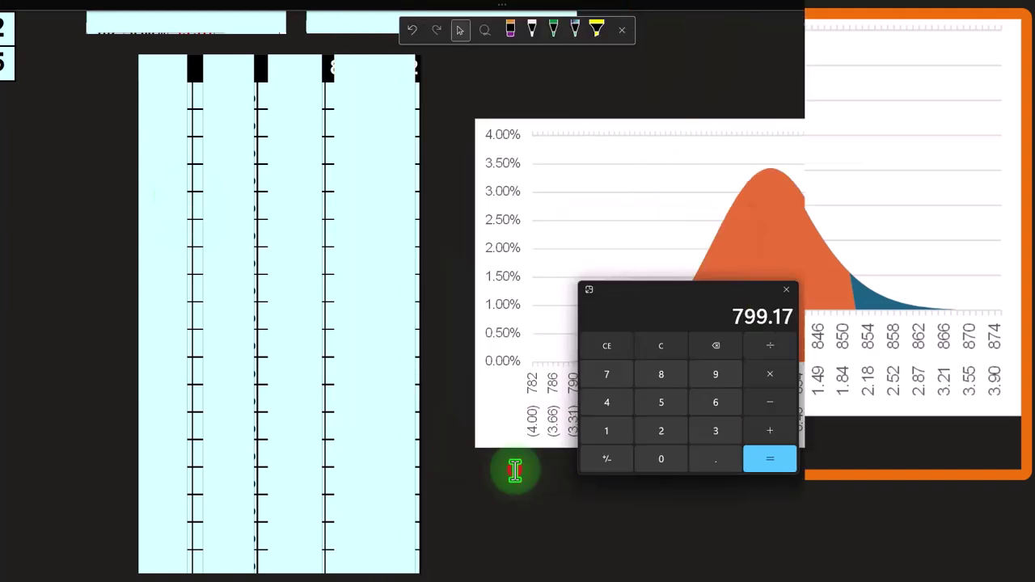
Return to the Graph STD table, place the calculator beneath it, and check Lower x by computing 11.65 × 4 − 829
{"action": "left_click_drag", "start_coordinate": [935, 578], "coordinate": [909, 578]}
{"action": "scroll", "coordinate": [492, 411], "scroll_direction": "up", "scroll_amount": 1}
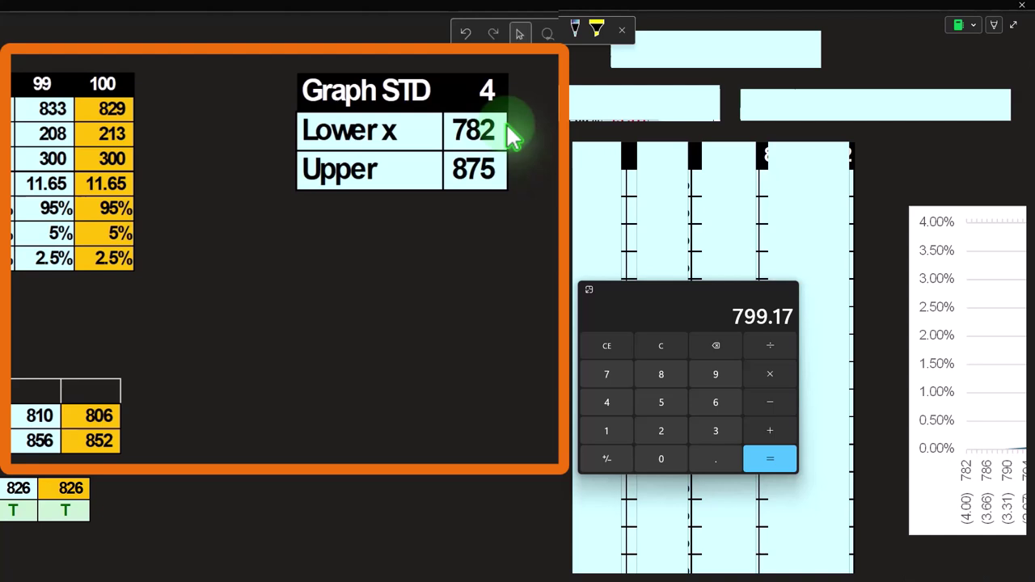
{"action": "left_click", "coordinate": [439, 323]}
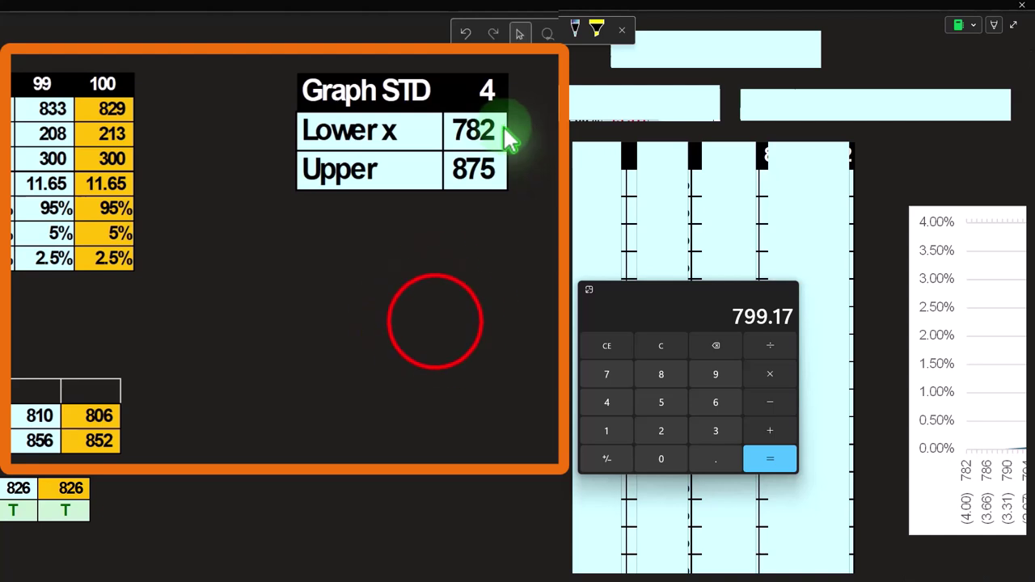
{"action": "left_click", "coordinate": [665, 293]}
{"action": "left_click_drag", "start_coordinate": [668, 298], "coordinate": [380, 271]}
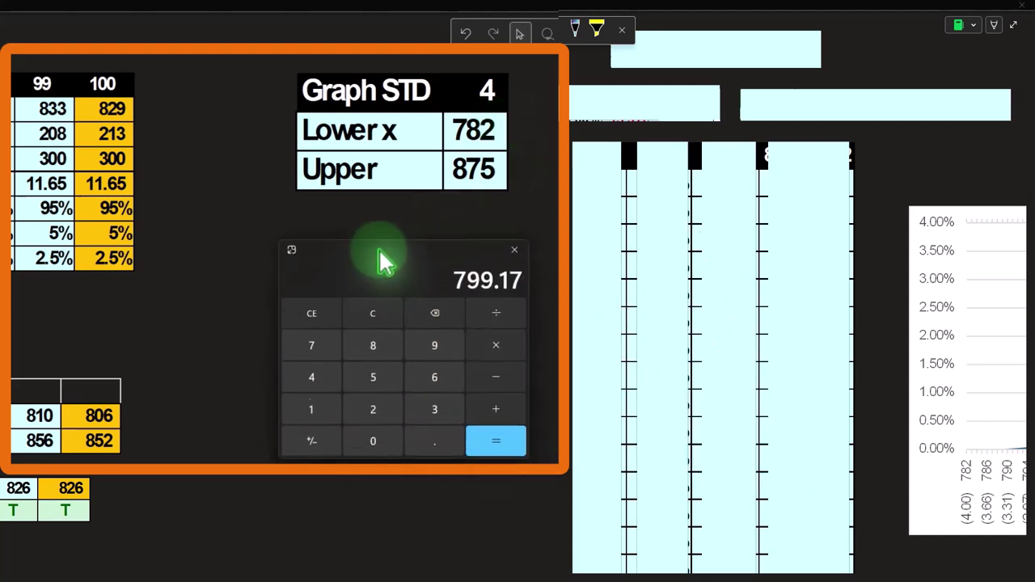
{"action": "left_click", "coordinate": [394, 307]}
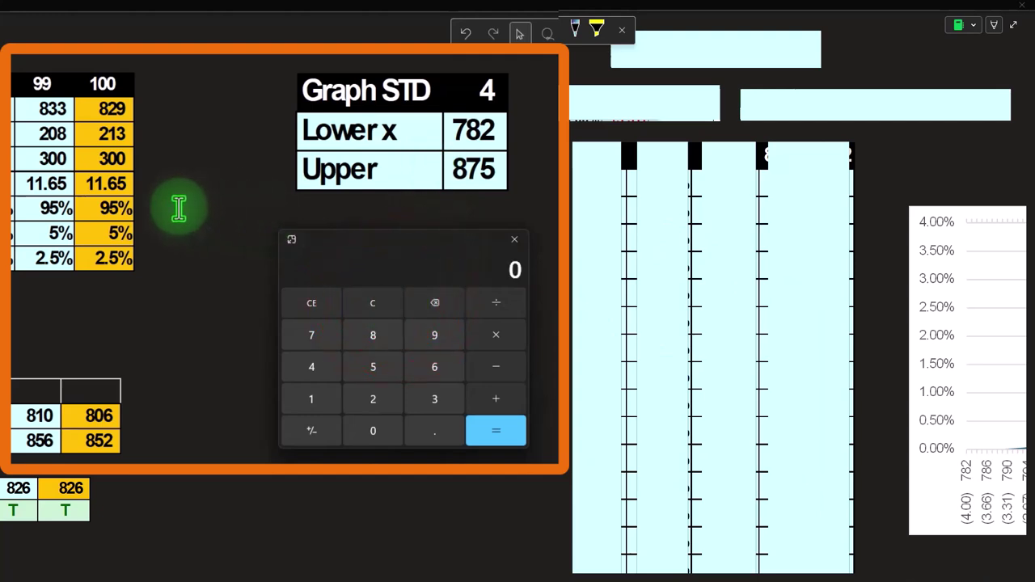
{"action": "type", "text": "11."}
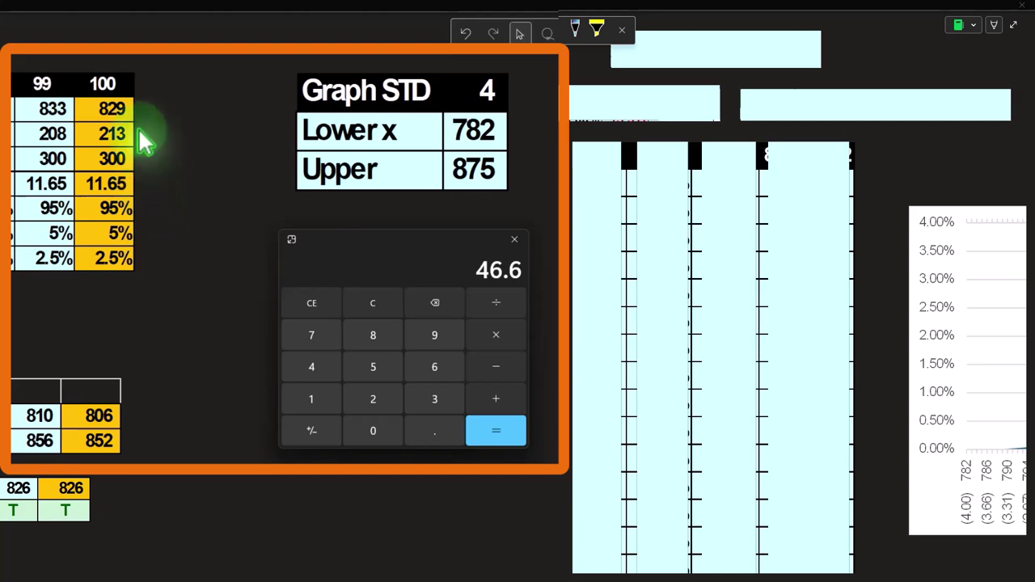
{"action": "type", "text": "829"}
{"action": "key", "text": "Return"}
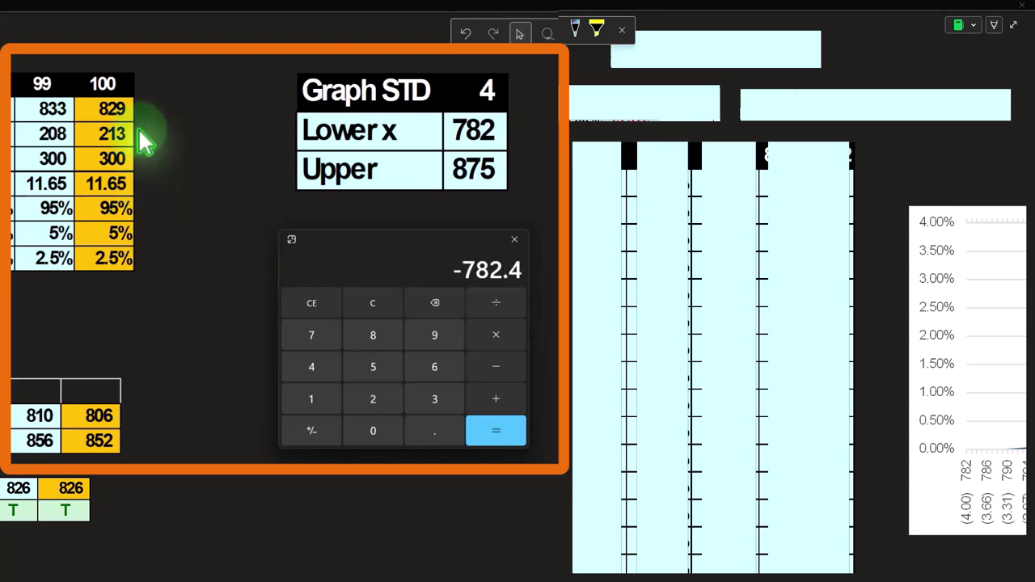
Clear the calculator and check the Upper value by computing 11.65 × 4 + 829
{"action": "left_click", "coordinate": [393, 301]}
{"action": "type", "text": "11.654826"}
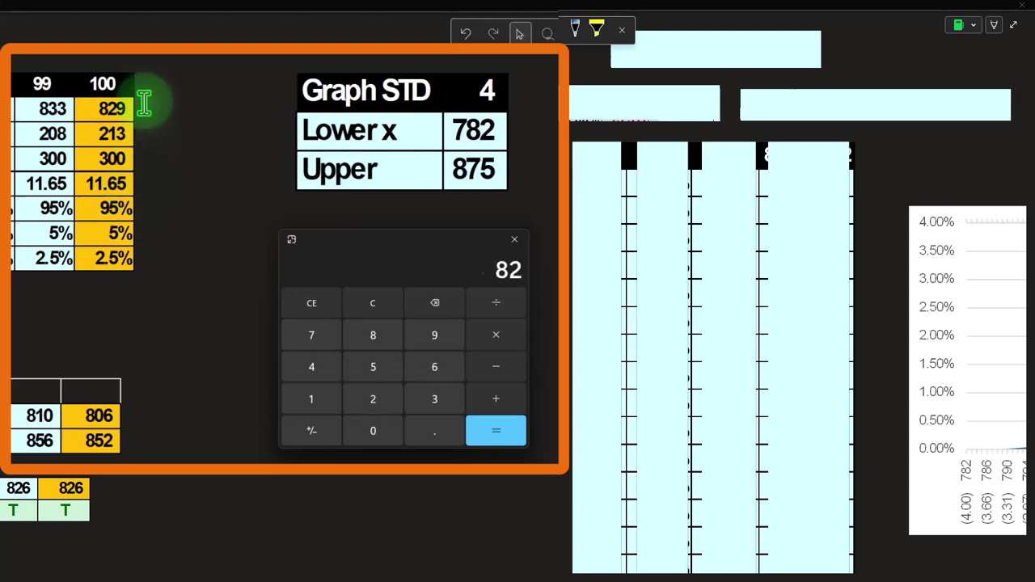
{"action": "left_click", "coordinate": [550, 325]}
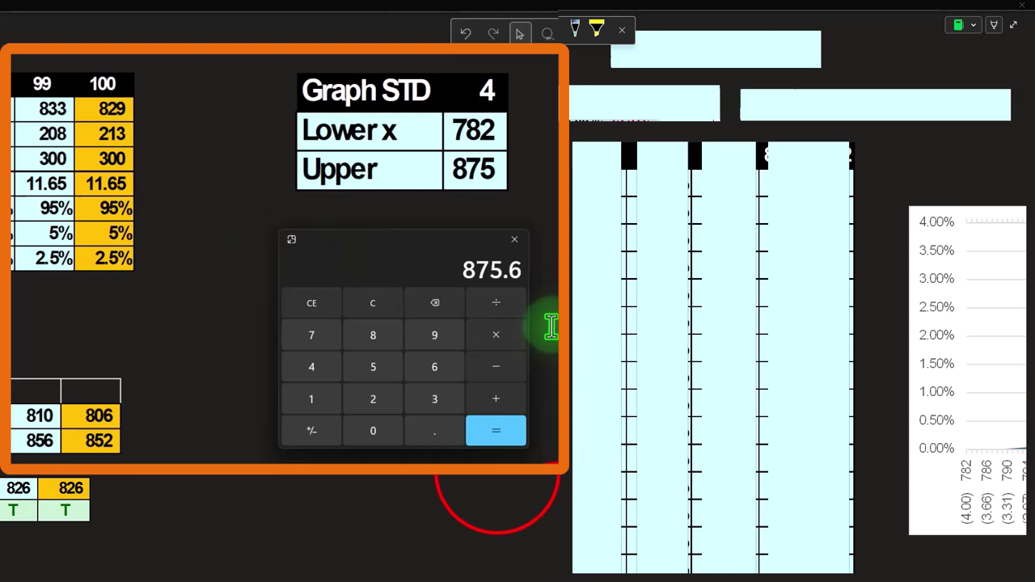
Move the calculator away, then uncover the X column and the SEQUENCE formula above it
{"action": "left_click", "coordinate": [915, 577]}
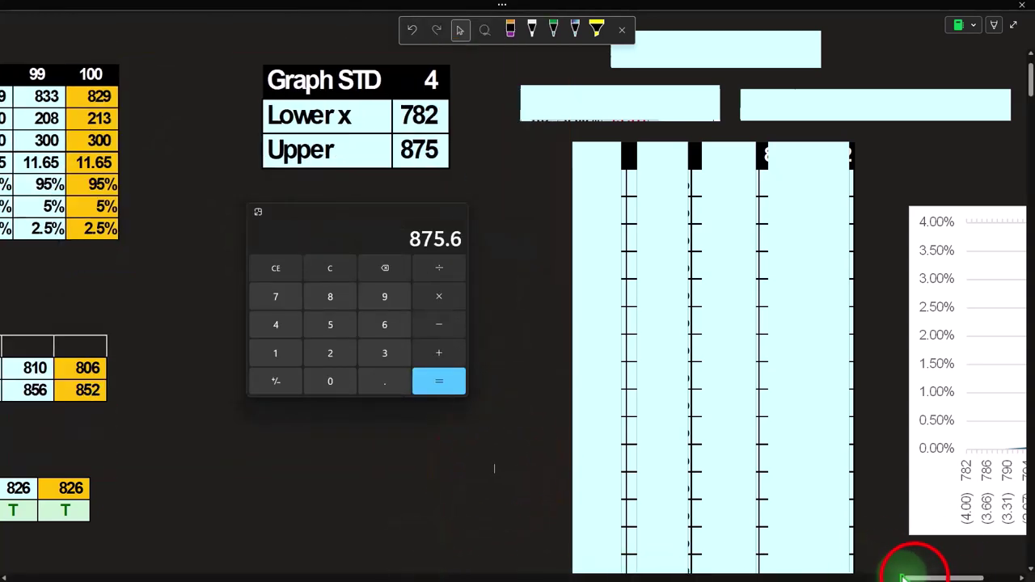
{"action": "left_click_drag", "start_coordinate": [917, 577], "coordinate": [927, 577]}
{"action": "left_click_drag", "start_coordinate": [356, 217], "coordinate": [0, 224]}
{"action": "left_click", "coordinate": [446, 164]}
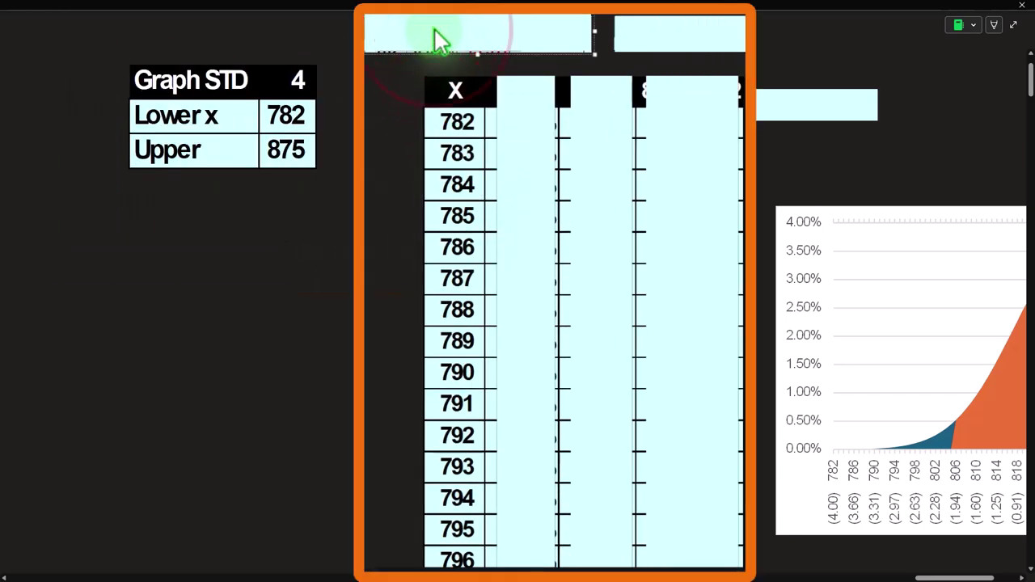
{"action": "type", "text": "=SEQUENCE(HP3-HP2+1,1,HP2,1)"}
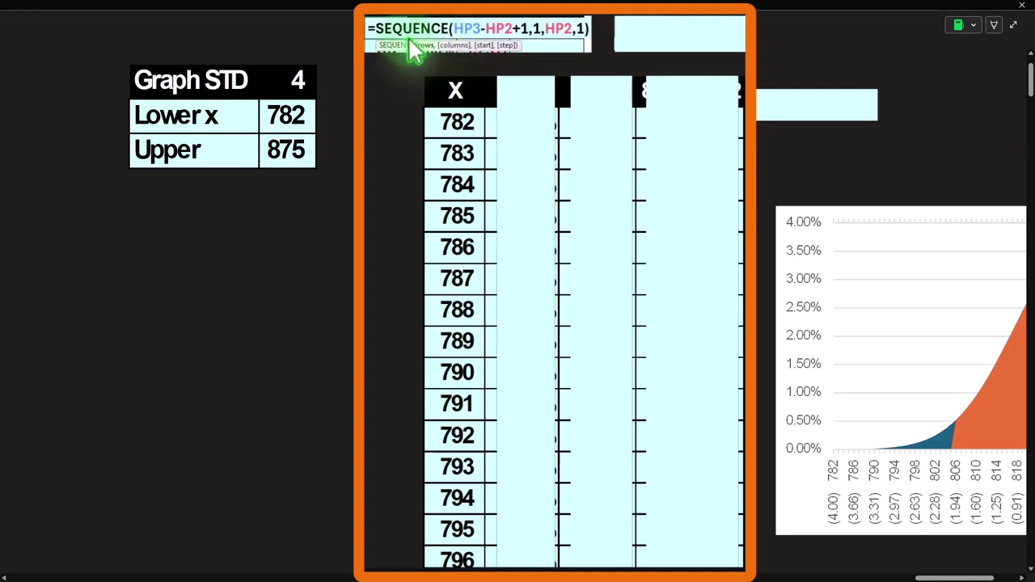
{"action": "left_click", "coordinate": [484, 37]}
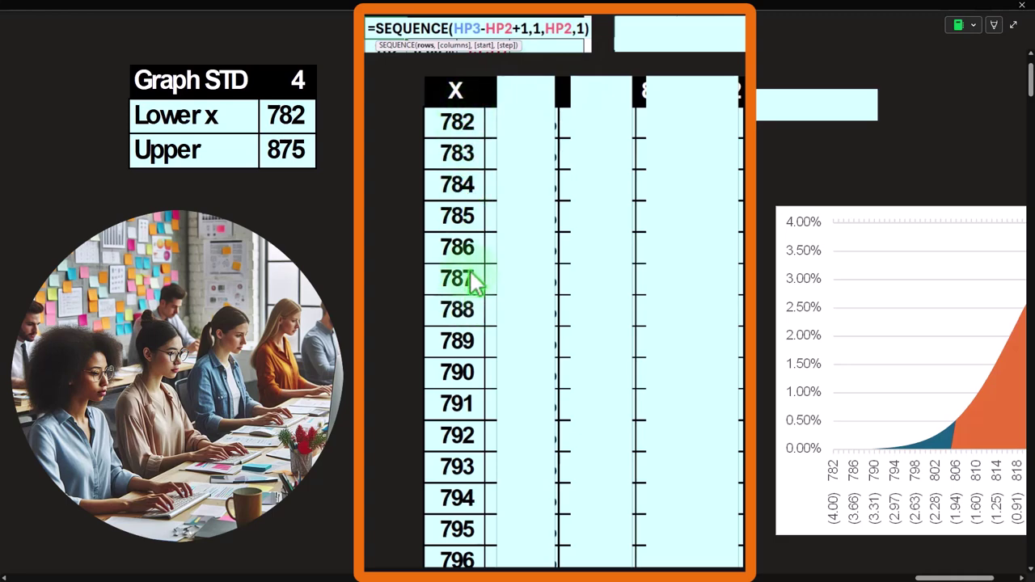
Delete the covers over the P(x) column and its NORM.DIST formula, and relate the formula's arguments to the sample 100 column
{"action": "scroll", "coordinate": [480, 316], "scroll_direction": "up", "scroll_amount": 2}
{"action": "left_click", "coordinate": [528, 244]}
{"action": "key", "text": "Delete"}
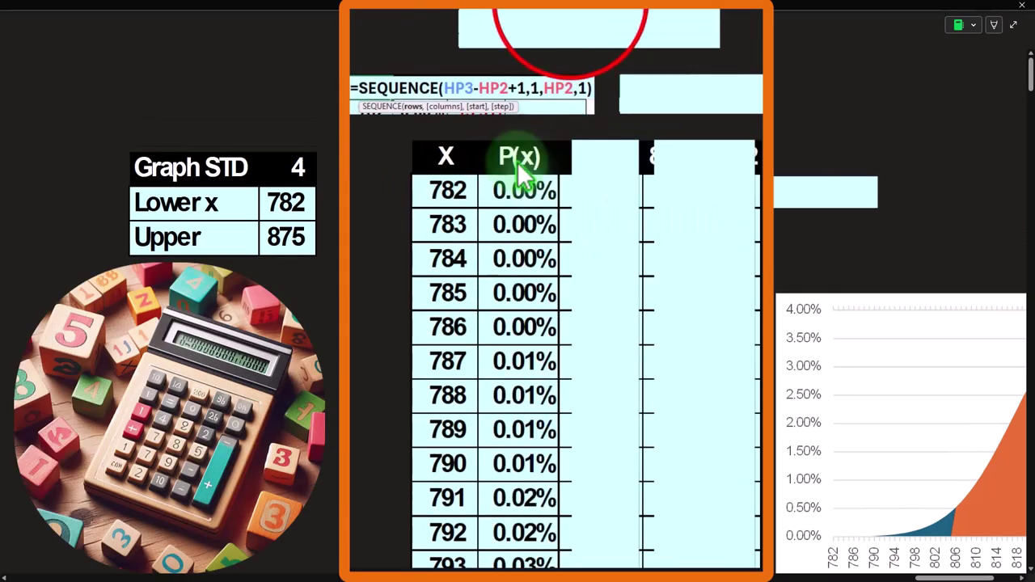
{"action": "left_click", "coordinate": [570, 15]}
{"action": "key", "text": "Delete"}
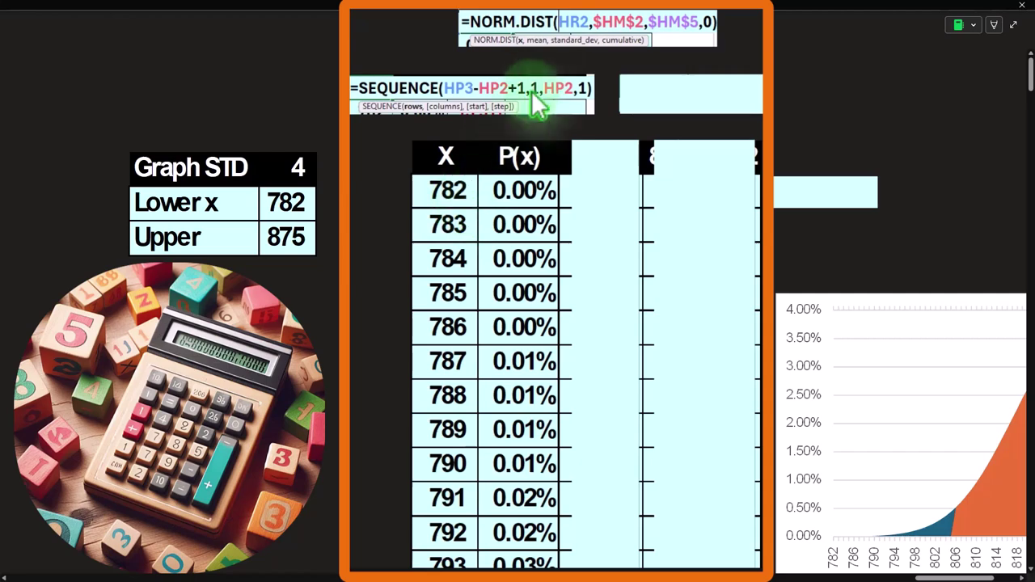
{"action": "left_click", "coordinate": [663, 467]}
{"action": "left_click", "coordinate": [922, 572]}
{"action": "left_click_drag", "start_coordinate": [922, 576], "coordinate": [970, 576]}
{"action": "left_click", "coordinate": [660, 234]}
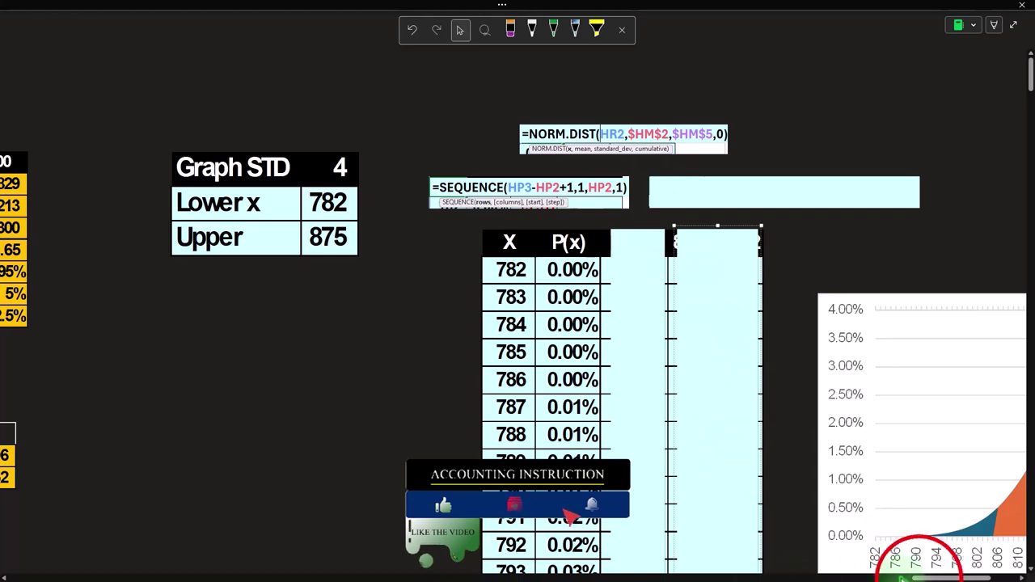
{"action": "left_click_drag", "start_coordinate": [938, 578], "coordinate": [981, 578]}
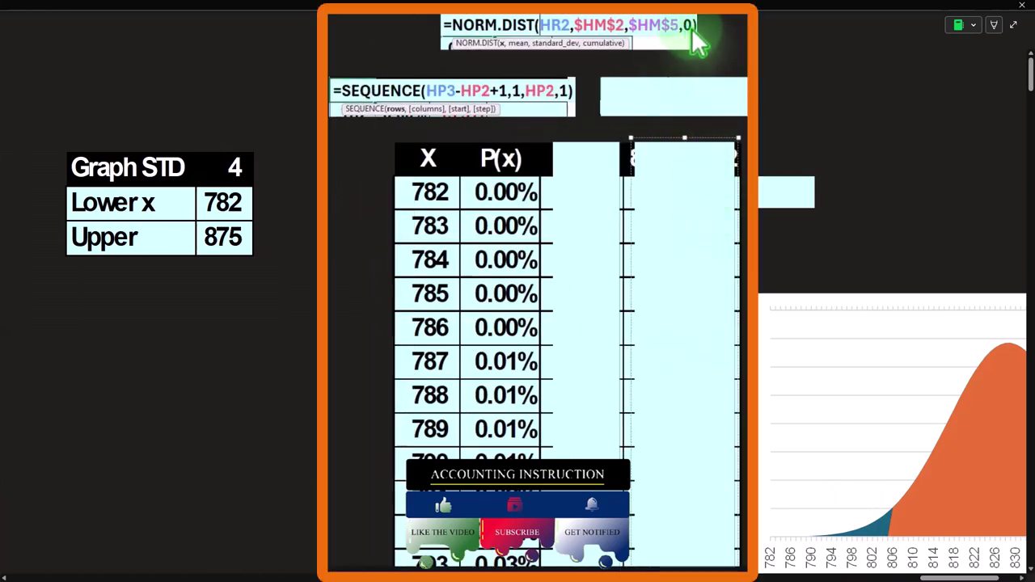
Delete the cover over the Z column, review its rows, and compare them with the axis labels of the bell curve chart
{"action": "left_click", "coordinate": [580, 218]}
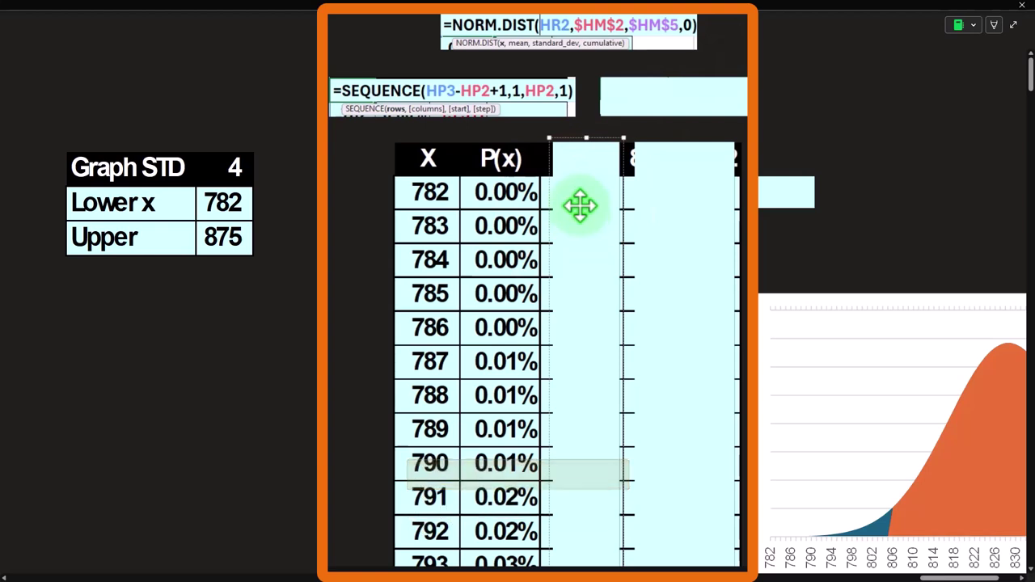
{"action": "key", "text": "Delete"}
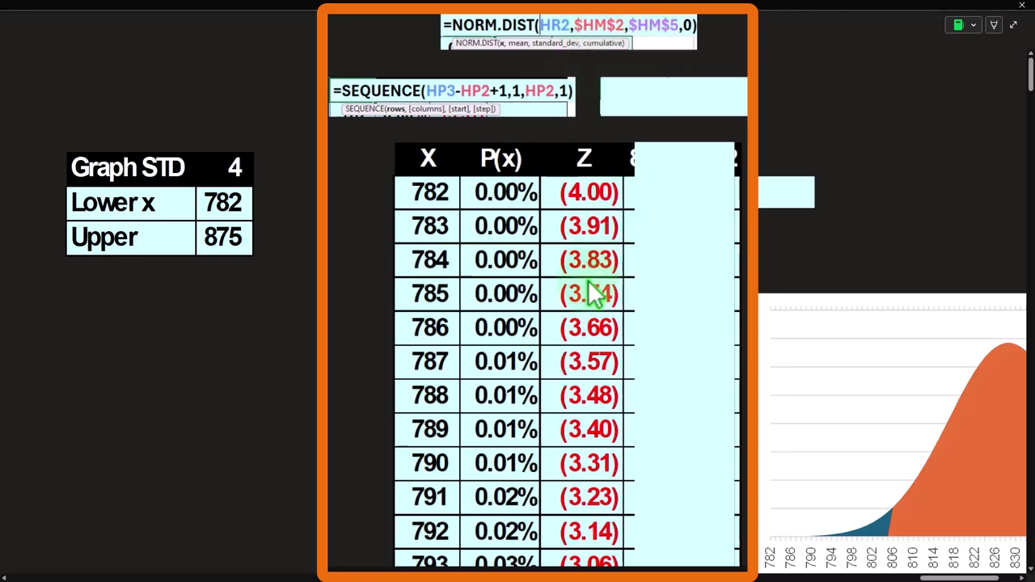
{"action": "key", "text": "Escape"}
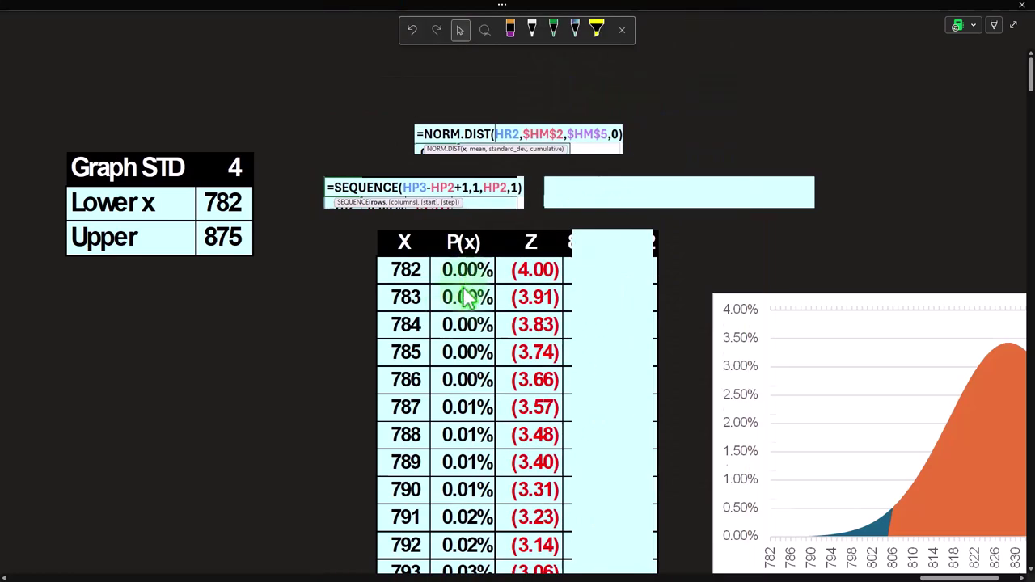
{"action": "scroll", "coordinate": [466, 423], "scroll_direction": "down", "scroll_amount": 12}
{"action": "scroll", "coordinate": [467, 461], "scroll_direction": "up", "scroll_amount": 5}
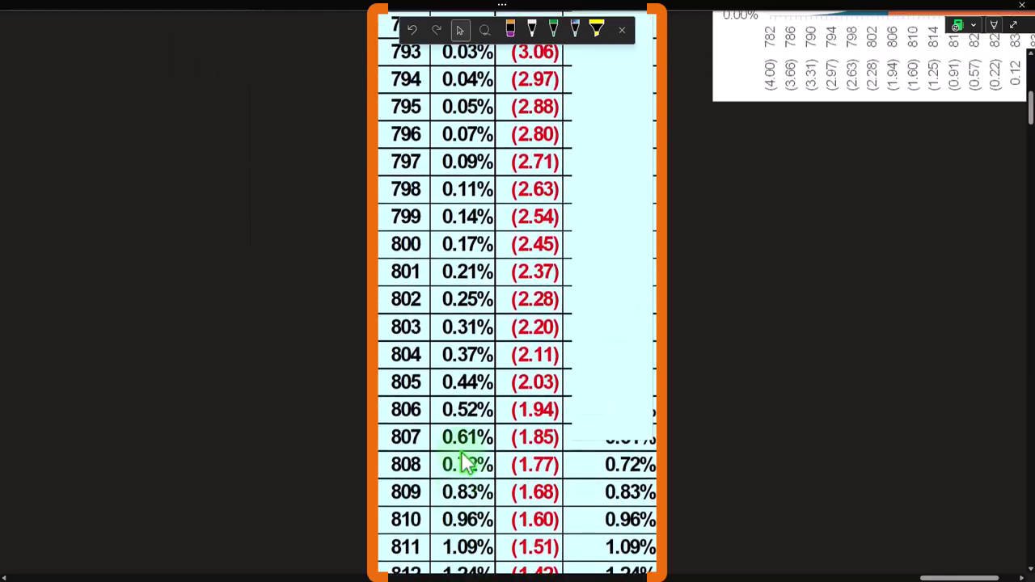
{"action": "scroll", "coordinate": [466, 461], "scroll_direction": "up", "scroll_amount": 5}
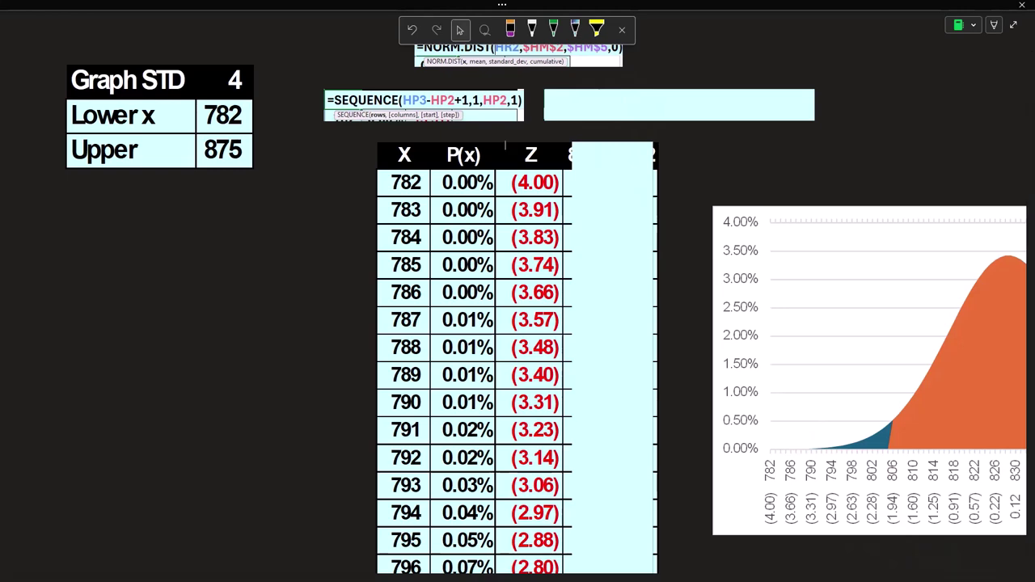
{"action": "left_click_drag", "start_coordinate": [938, 577], "coordinate": [967, 578]}
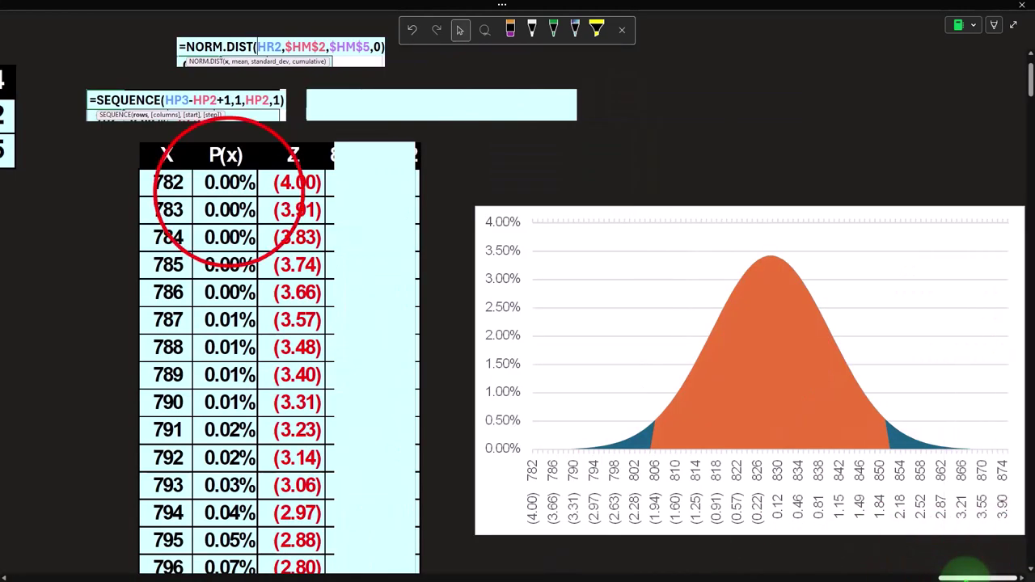
{"action": "left_click", "coordinate": [229, 194]}
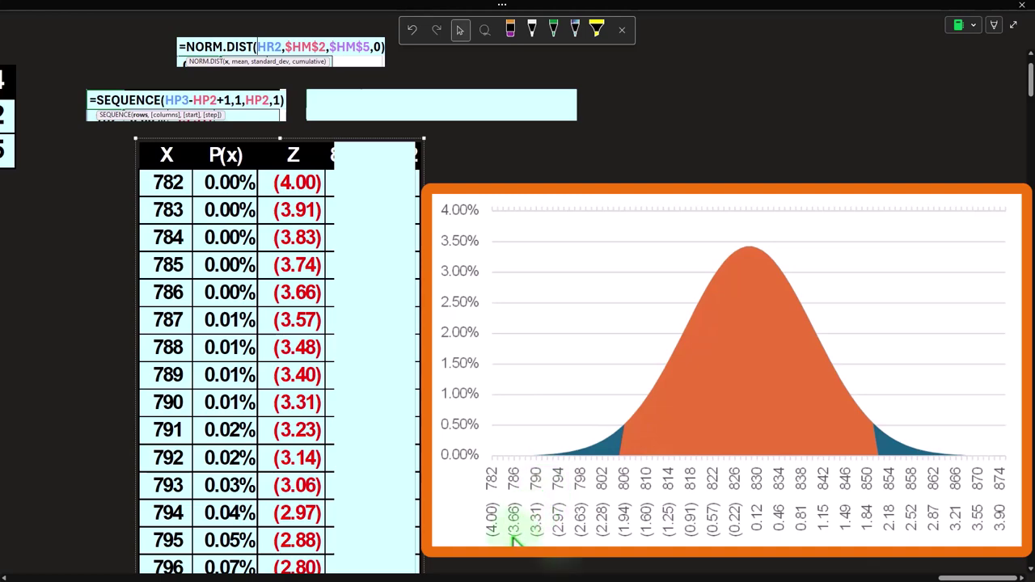
Place the calculator below the Graph STD table and check the z-score for x = 782 by computing (782 − 829) / 11.65
{"action": "left_click_drag", "start_coordinate": [940, 578], "coordinate": [911, 577]}
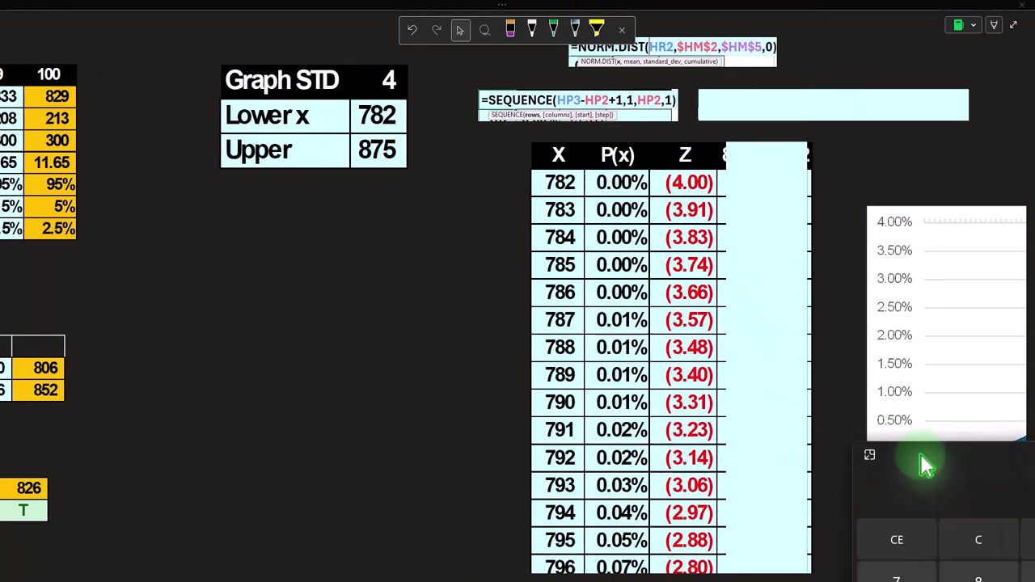
{"action": "left_click", "coordinate": [328, 314]}
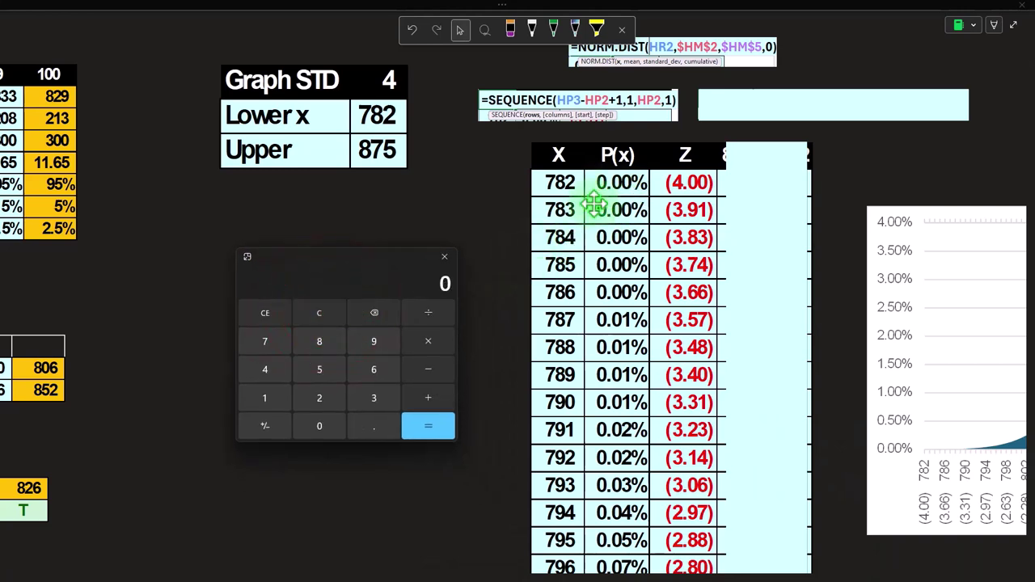
{"action": "type", "text": "782"}
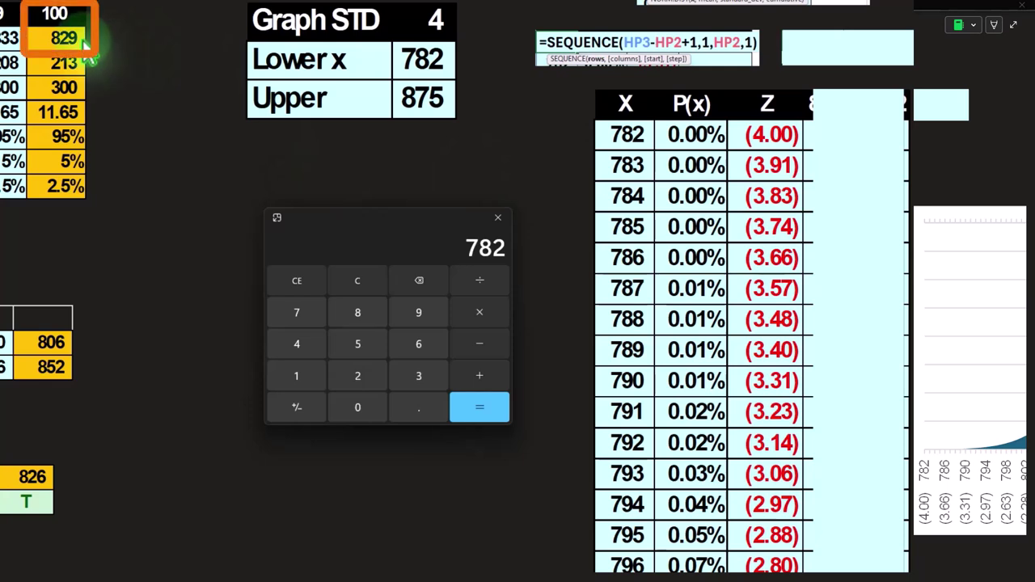
{"action": "type", "text": "9"}
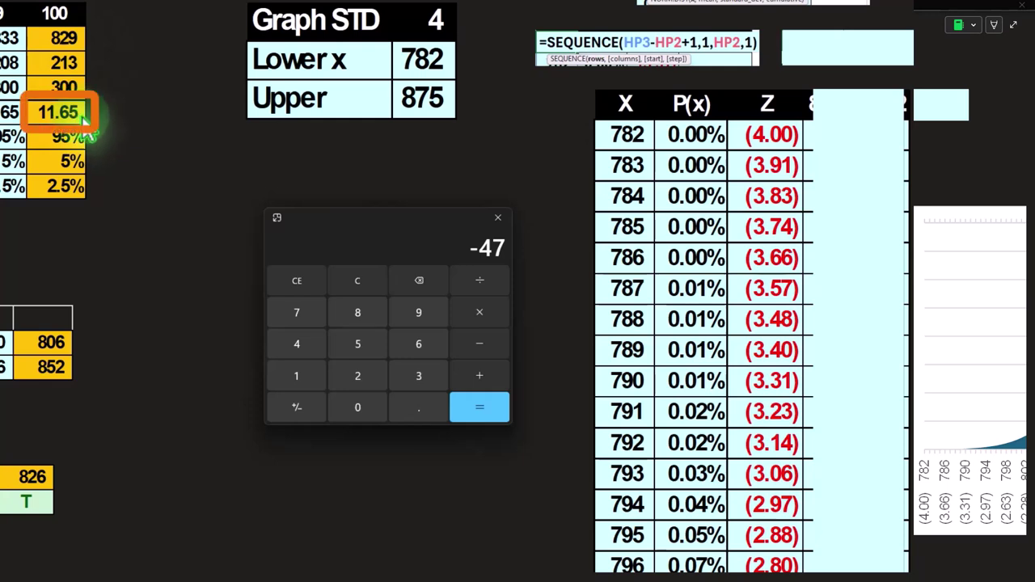
{"action": "type", "text": "/11.65"}
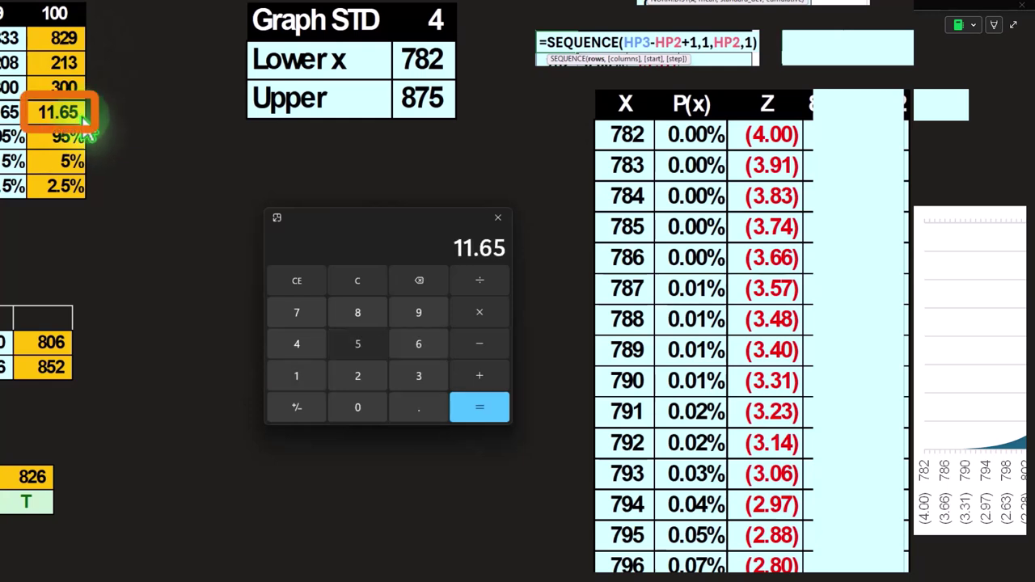
{"action": "key", "text": "Return"}
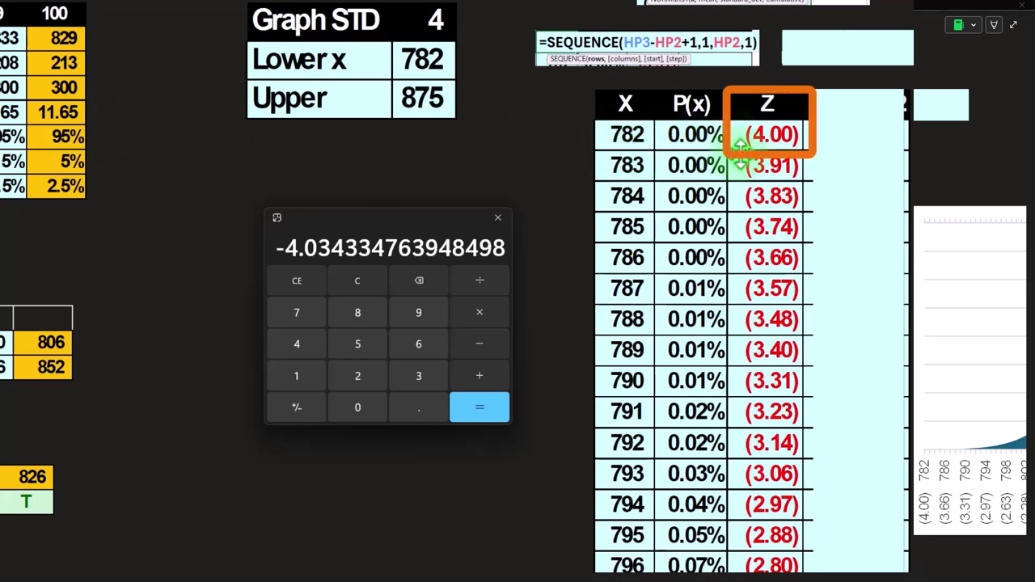
Clear the calculator and check the z-score for x = 783 by computing (783 − 829) / 11.65
{"action": "left_click", "coordinate": [357, 281]}
{"action": "type", "text": "783"}
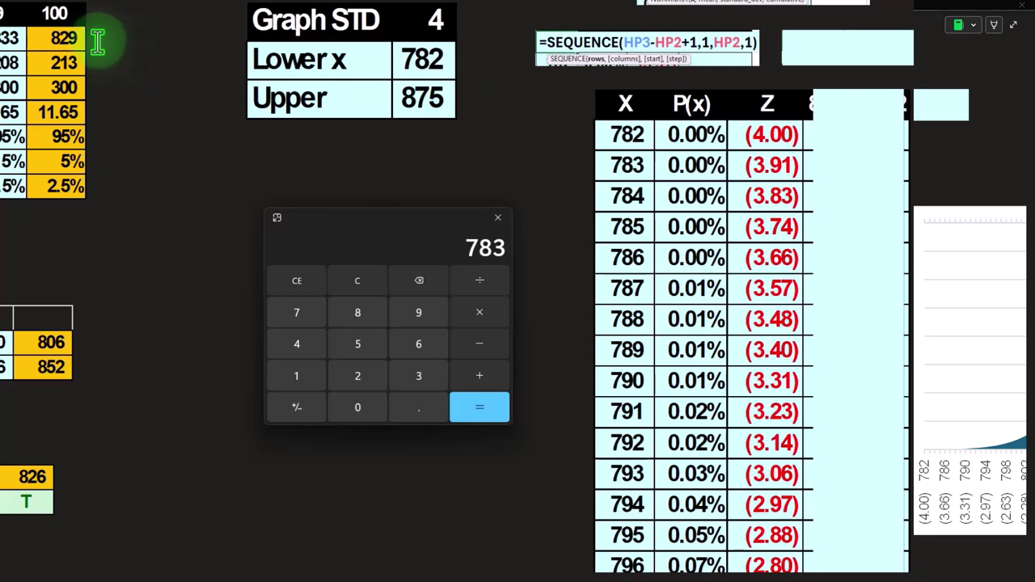
{"action": "type", "text": "829"}
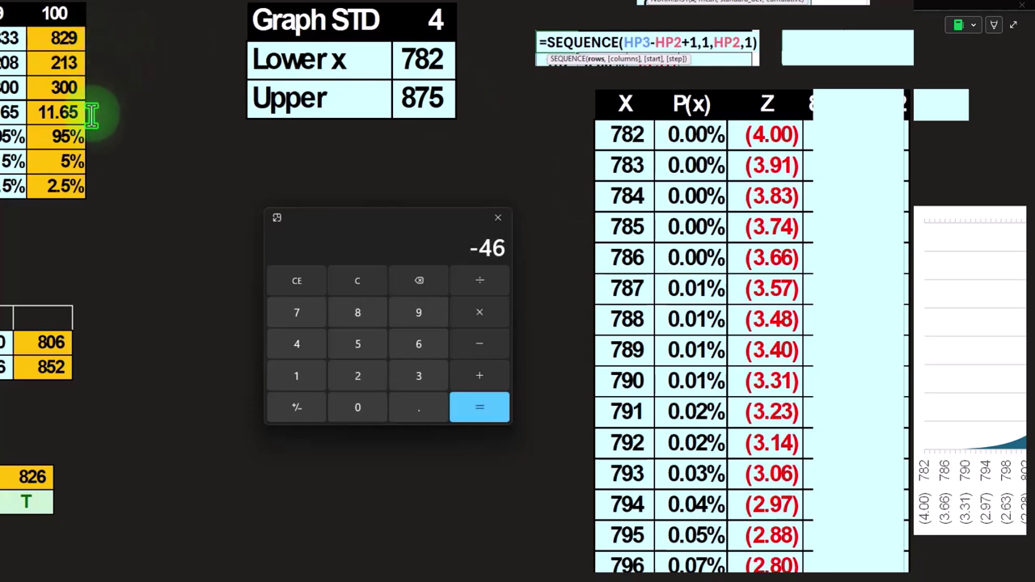
{"action": "type", "text": "11.65"}
{"action": "key", "text": "Return"}
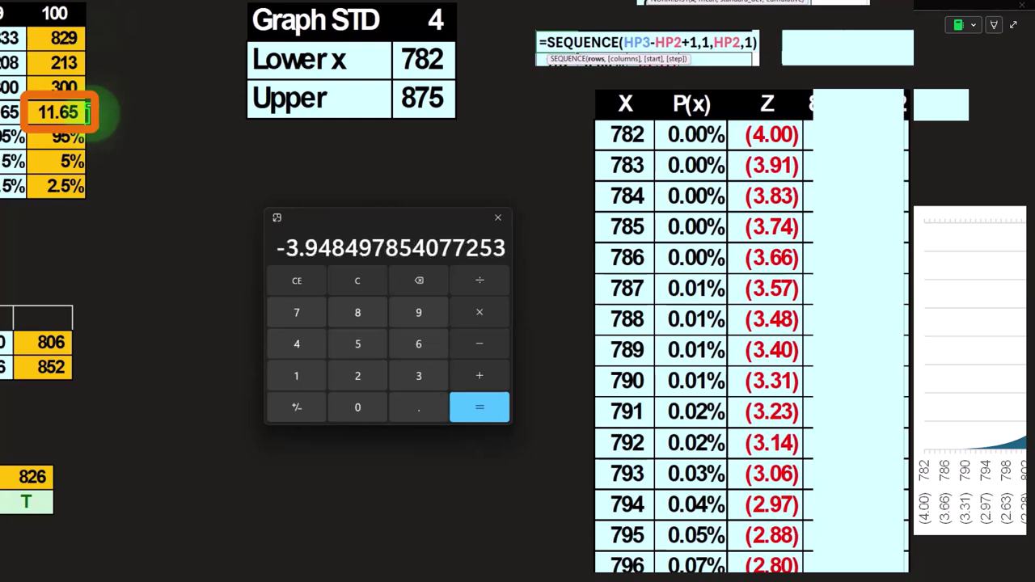
Move the calculator out of the way and delete the covers over the 806<x<852 column and its IF(AND) formula
{"action": "left_click_drag", "start_coordinate": [384, 220], "coordinate": [926, 235]}
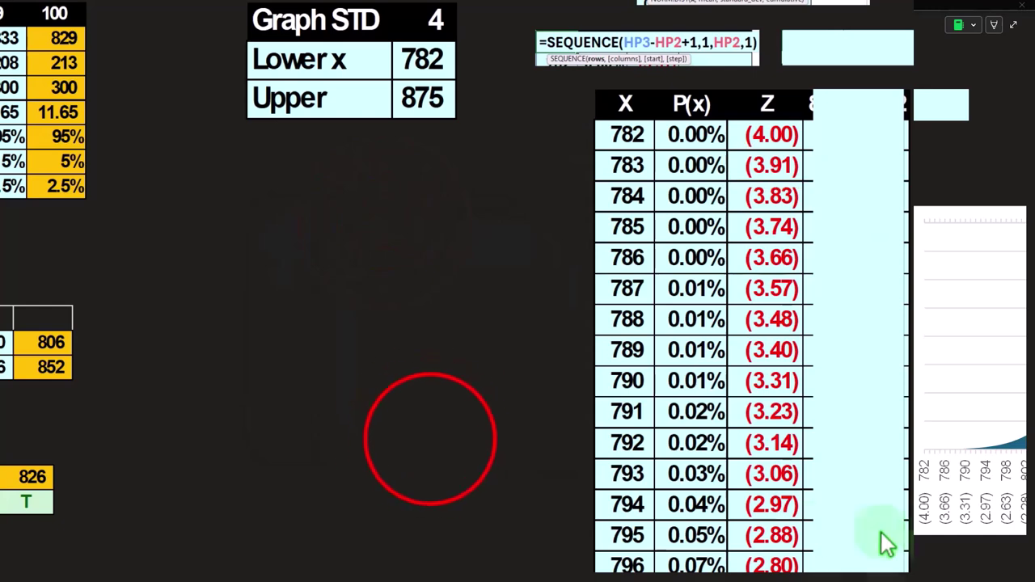
{"action": "left_click", "coordinate": [431, 439]}
{"action": "scroll", "coordinate": [543, 546], "scroll_direction": "down", "scroll_amount": 1}
{"action": "left_click_drag", "start_coordinate": [977, 578], "coordinate": [1005, 577]}
{"action": "left_click", "coordinate": [366, 258]}
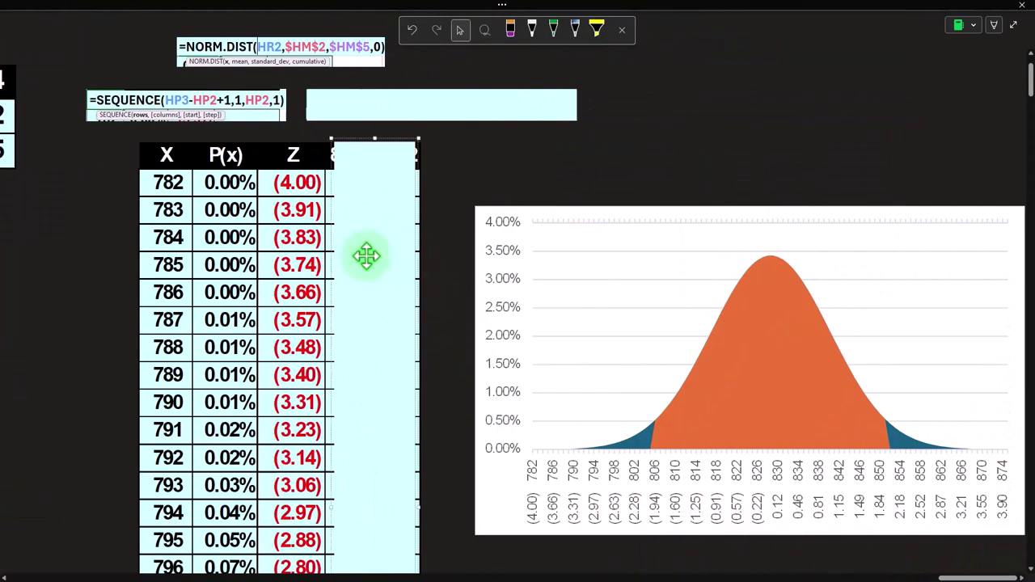
{"action": "key", "text": "Delete"}
{"action": "left_click", "coordinate": [405, 113]}
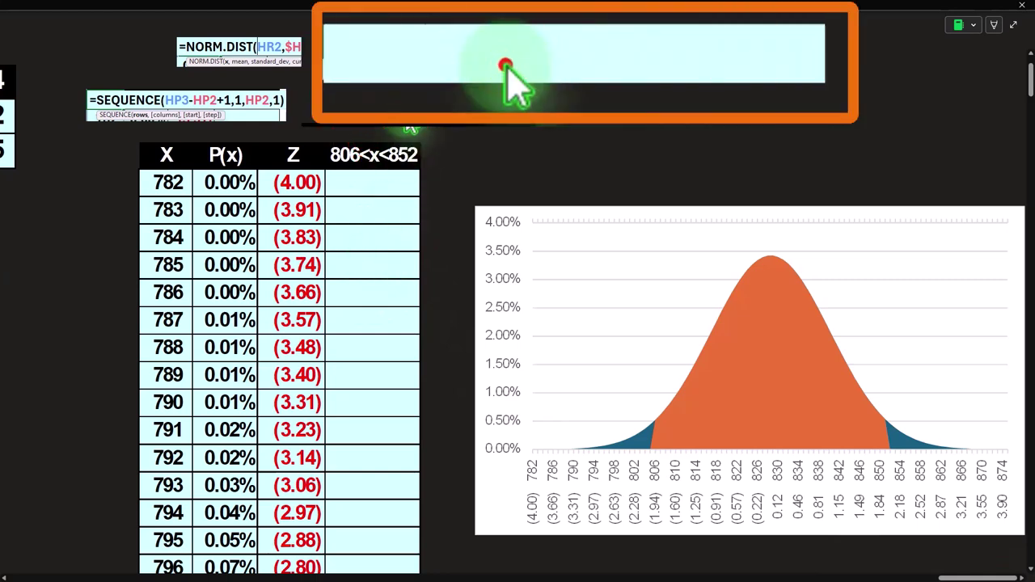
{"action": "key", "text": "Delete"}
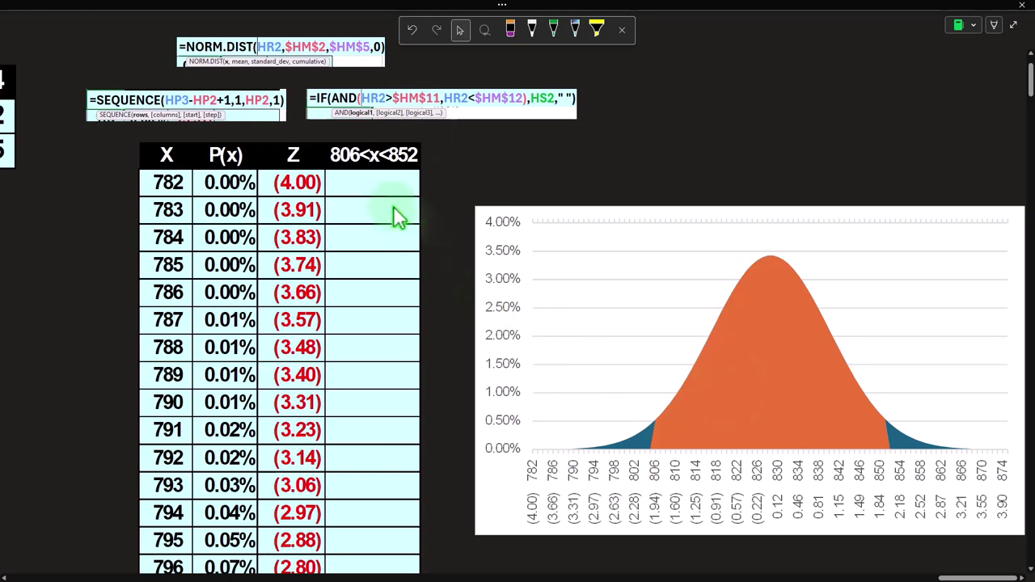
Relate the 806<x<852 column heading to the lower and upper interval limits in the sample 100 column
{"action": "left_click", "coordinate": [360, 171]}
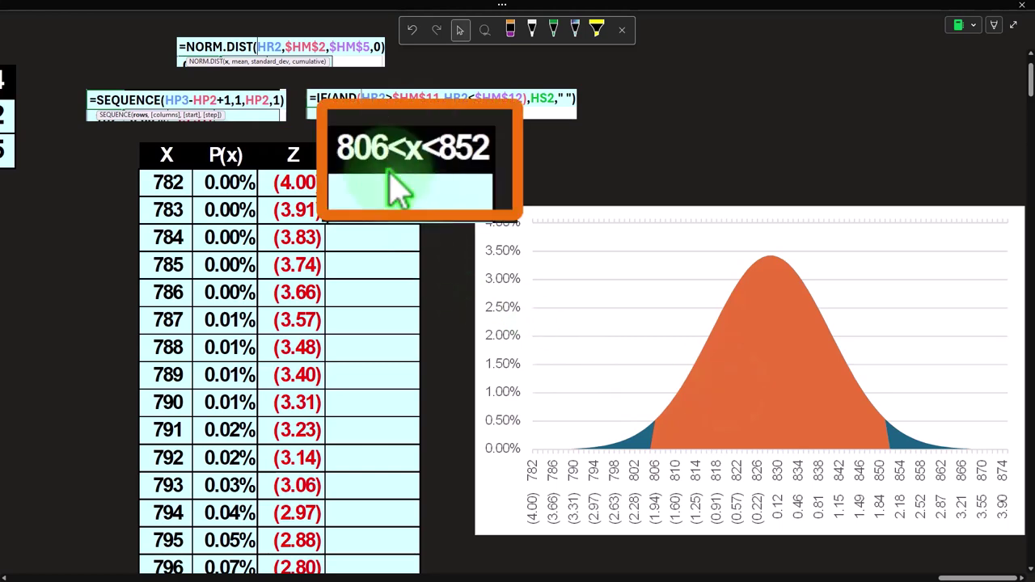
{"action": "left_click", "coordinate": [959, 579]}
{"action": "left_click_drag", "start_coordinate": [962, 566], "coordinate": [889, 566]}
{"action": "left_click", "coordinate": [614, 386]}
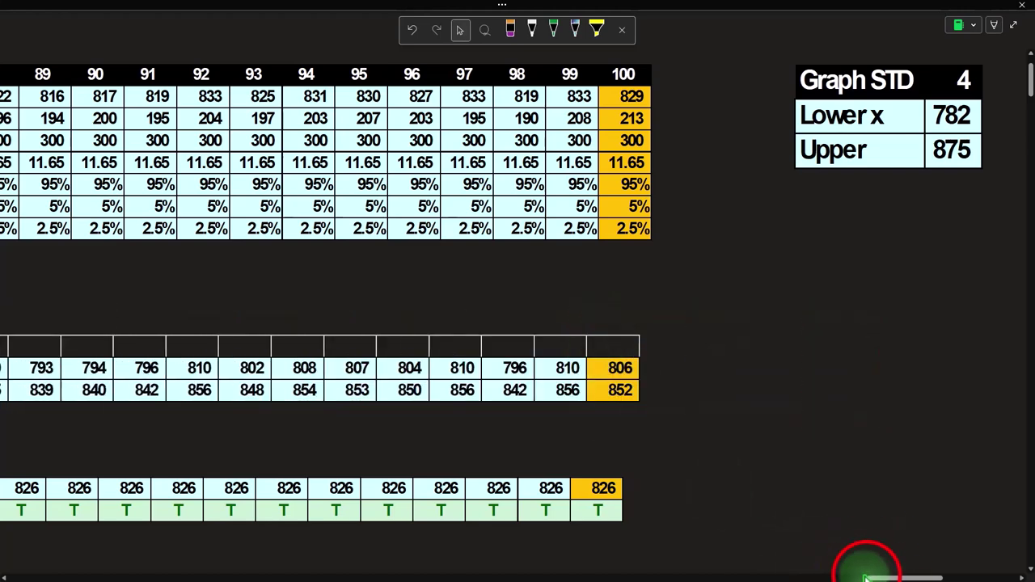
{"action": "left_click_drag", "start_coordinate": [866, 576], "coordinate": [970, 577]}
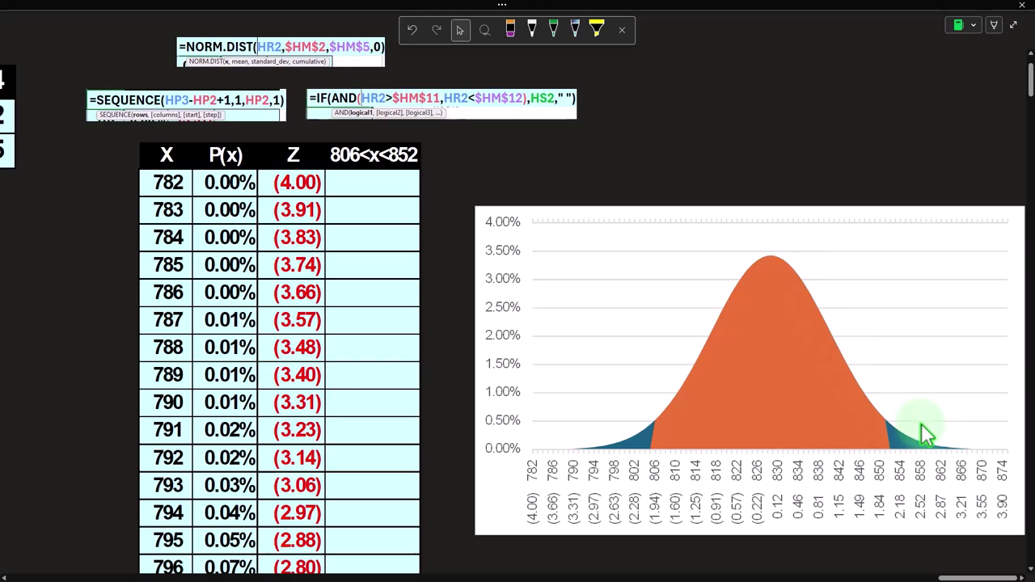
Review the rows of the 806<x<852 column to examine which x values carry a P(x) value
{"action": "scroll", "coordinate": [384, 416], "scroll_direction": "down", "scroll_amount": 7}
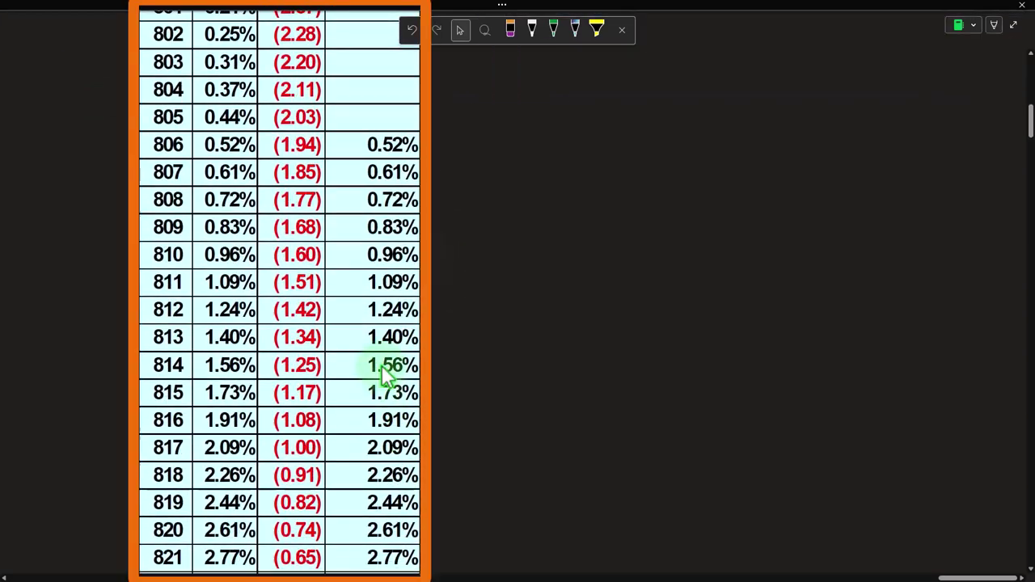
{"action": "scroll", "coordinate": [363, 445], "scroll_direction": "down", "scroll_amount": 12}
{"action": "scroll", "coordinate": [363, 447], "scroll_direction": "up", "scroll_amount": 20}
{"action": "scroll", "coordinate": [770, 355], "scroll_direction": "down", "scroll_amount": 2}
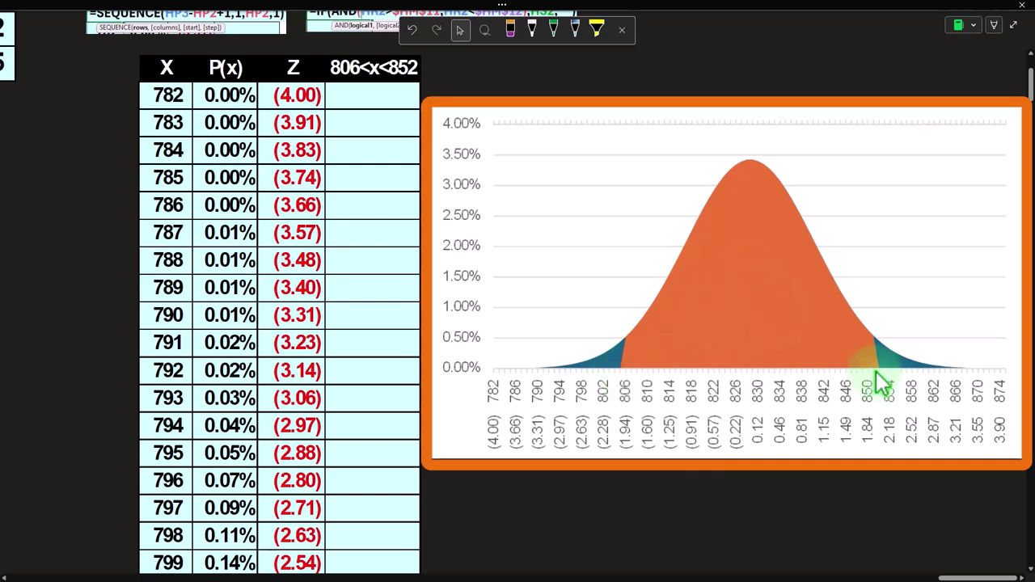
Compare the shaded middle area and tails of the bell curve chart with sample 100's confidence interval and true mean test
{"action": "left_click_drag", "start_coordinate": [946, 577], "coordinate": [857, 578]}
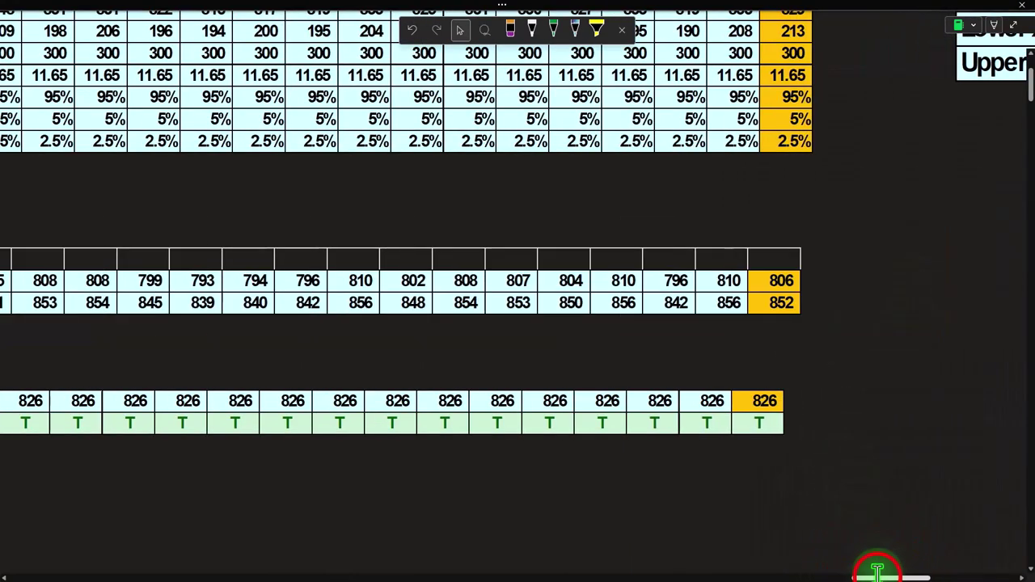
{"action": "scroll", "coordinate": [874, 563], "scroll_direction": "right", "scroll_amount": 15}
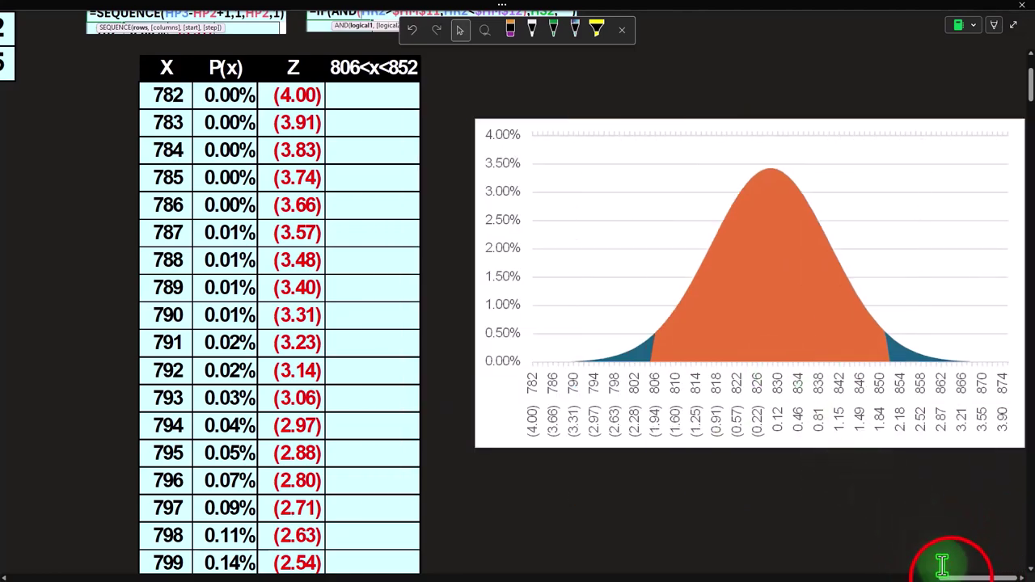
{"action": "left_click_drag", "start_coordinate": [945, 578], "coordinate": [975, 576]}
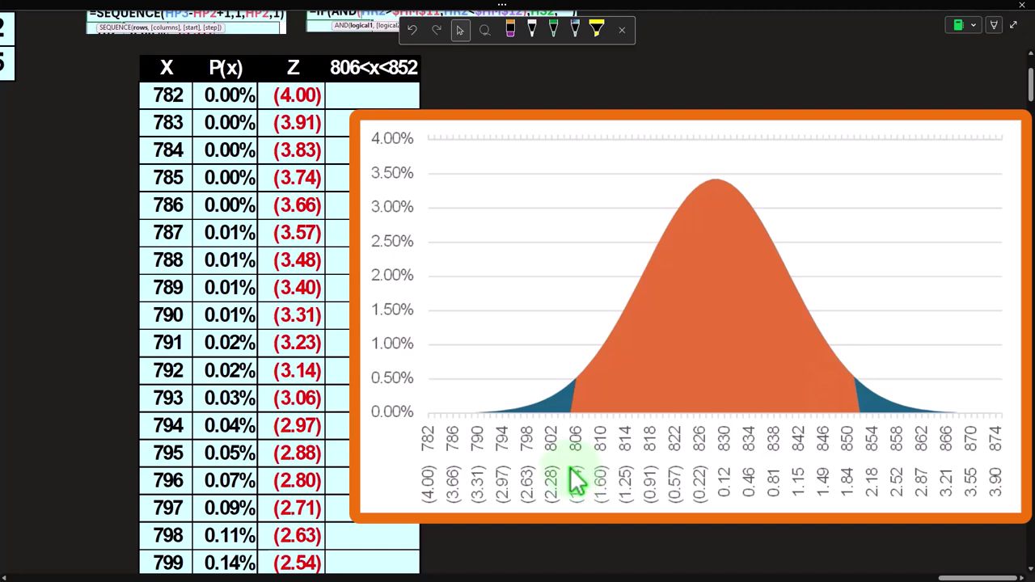
{"action": "scroll", "coordinate": [571, 469], "scroll_direction": "up", "scroll_amount": 2}
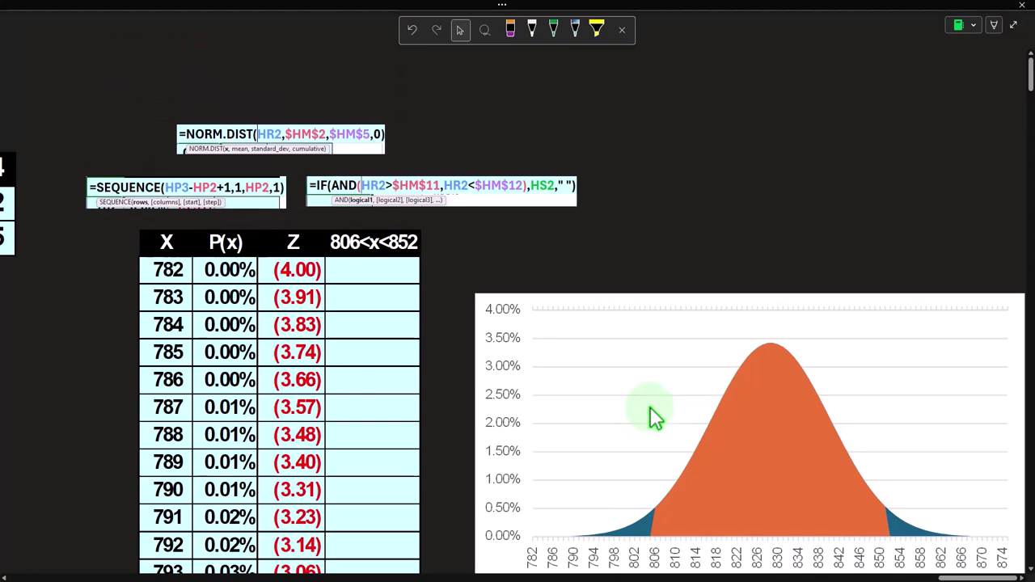
{"action": "scroll", "coordinate": [651, 414], "scroll_direction": "down", "scroll_amount": 1}
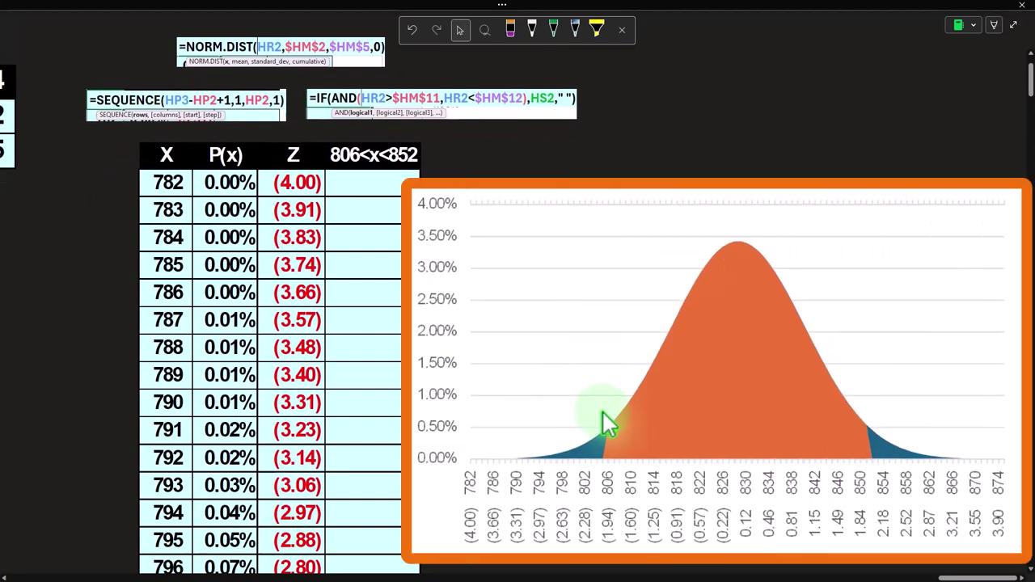